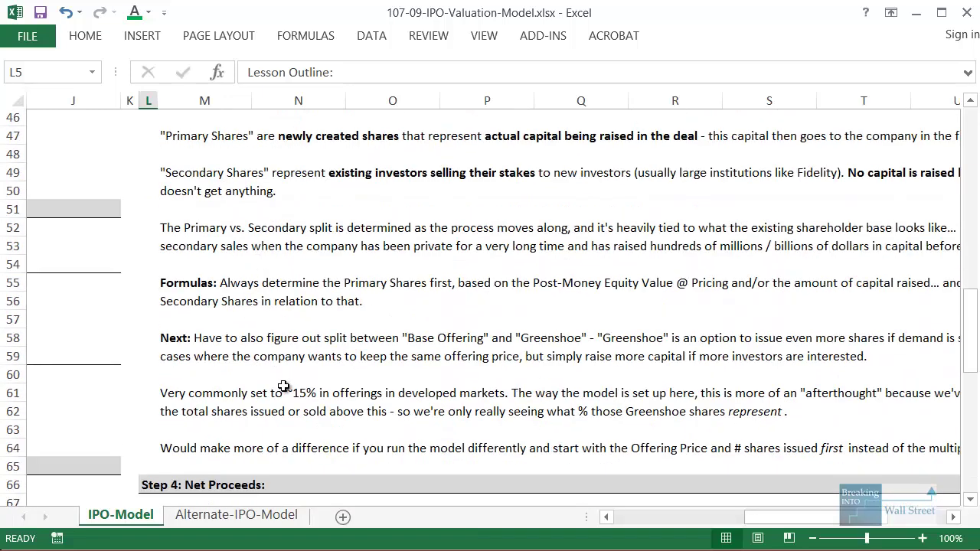
Step: Examine the lesson outline notes and the 1-year forward P/E multiples in the filing range
scroll(280, 383, down, 7)
scroll(283, 385, up, 3)
scroll(283, 385, up, 12)
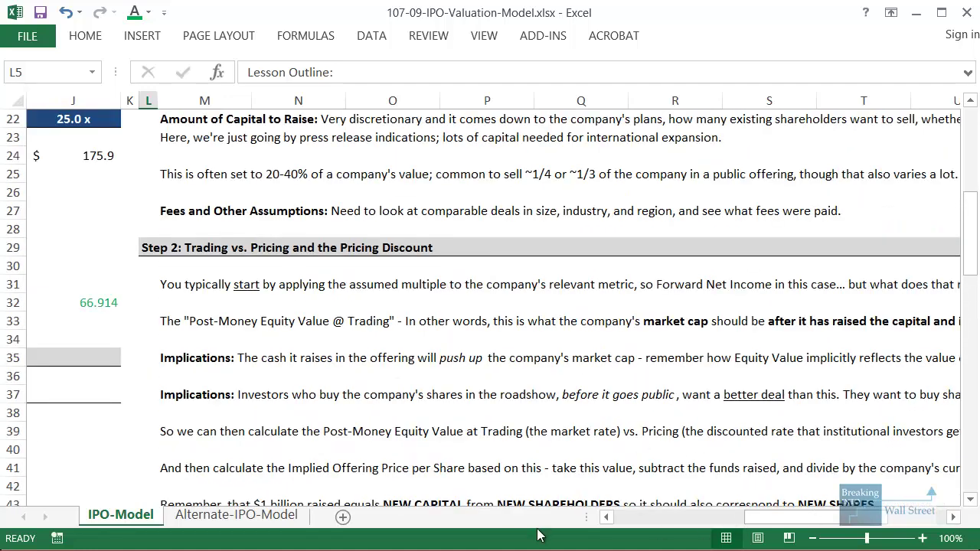
click(674, 514)
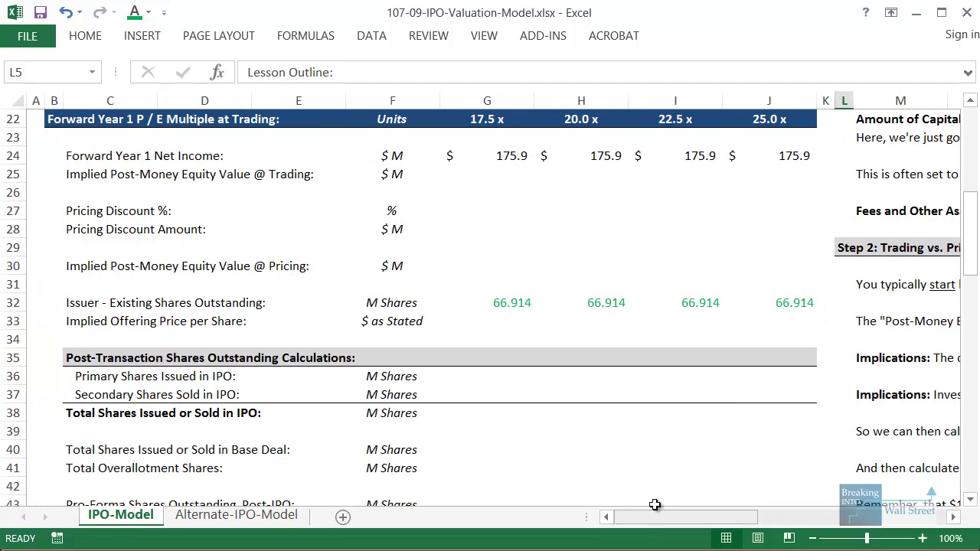
scroll(573, 439, up, 3)
click(509, 339)
drag(467, 264, 773, 295)
click(767, 372)
mouse_move(436, 274)
mouse_down()
mouse_move(738, 330)
mouse_move(826, 300)
mouse_up()
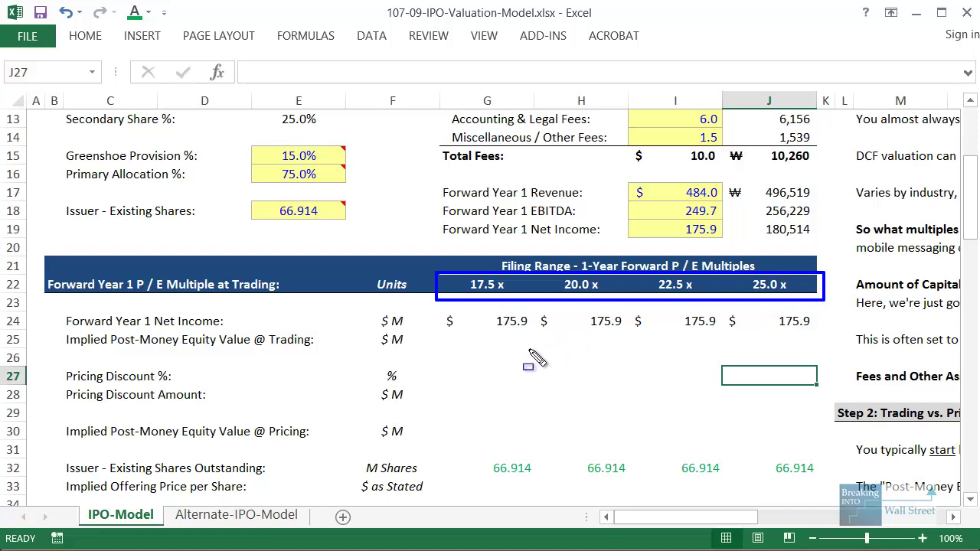
Step: Review the IPO transaction assumptions, including the Korean won column, alongside the forward P/E multiples of the filing range
key(Escape)
scroll(69, 229, up, 4)
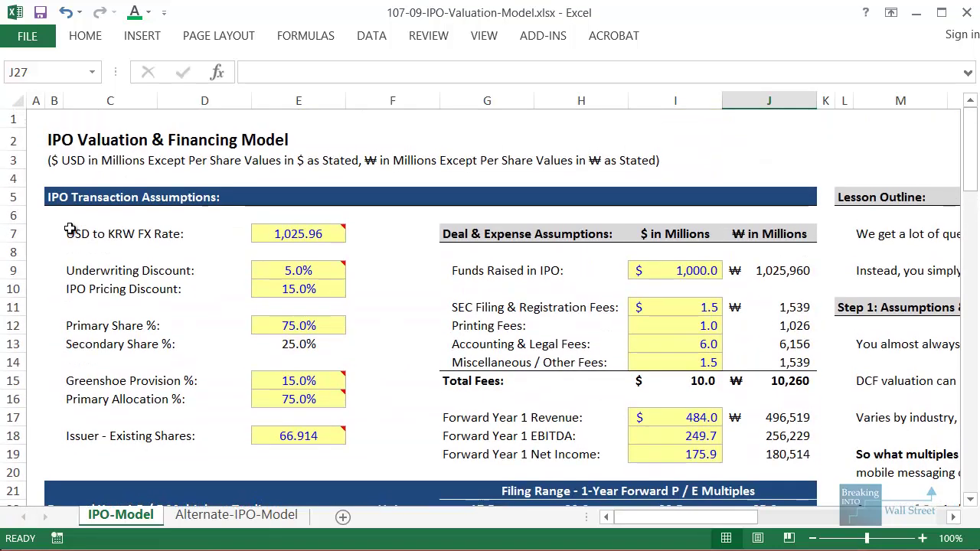
drag(741, 211, 780, 458)
scroll(780, 458, down, 2)
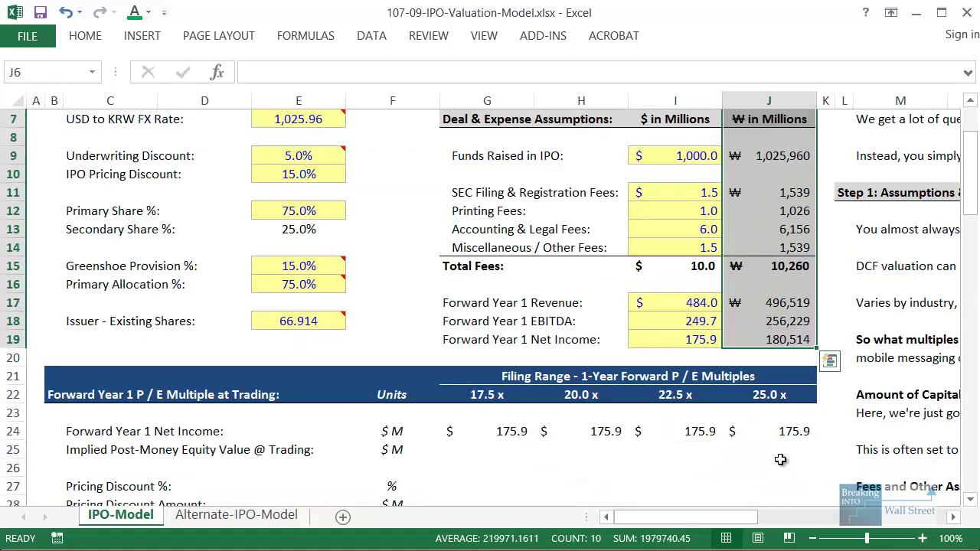
scroll(780, 459, down, 2)
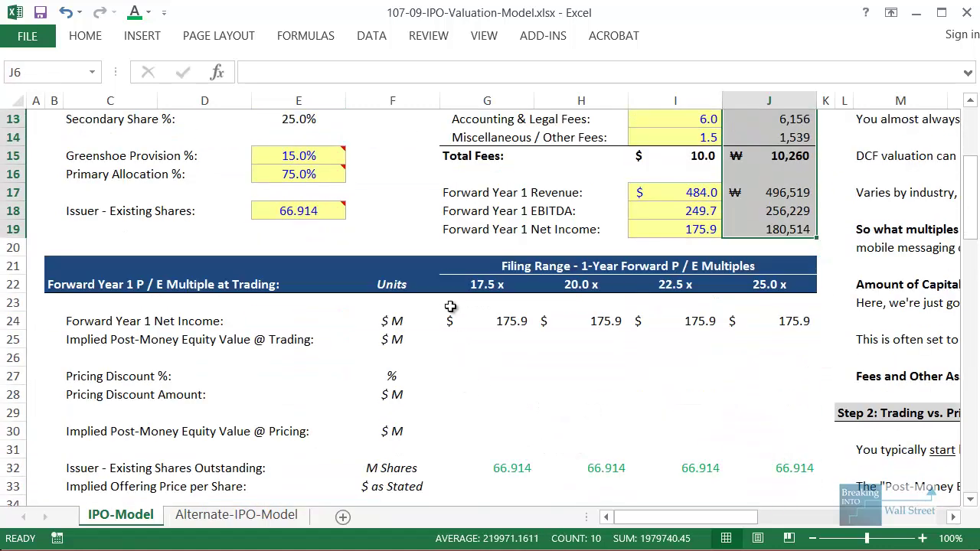
mouse_move(441, 270)
mouse_down()
mouse_move(809, 320)
mouse_move(827, 303)
mouse_up()
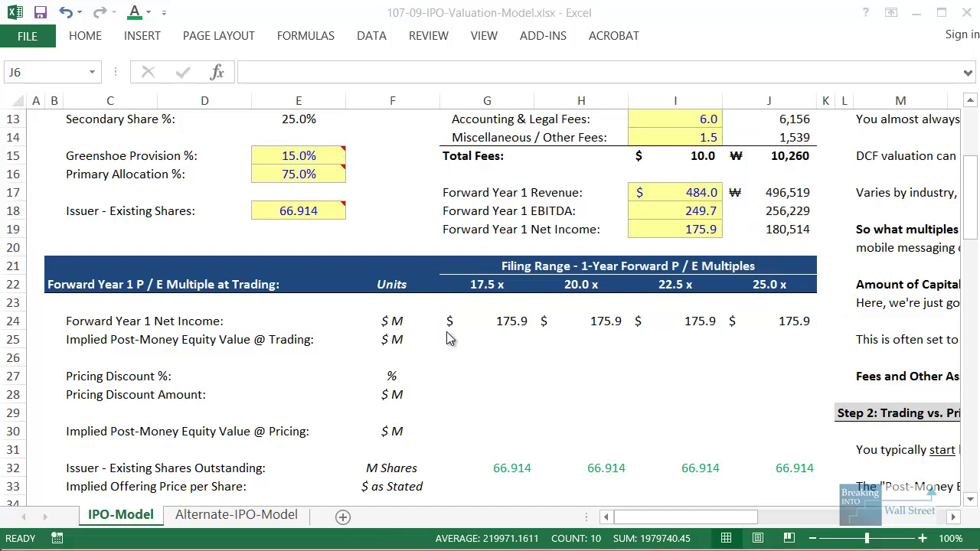
click(485, 378)
scroll(413, 356, down, 1)
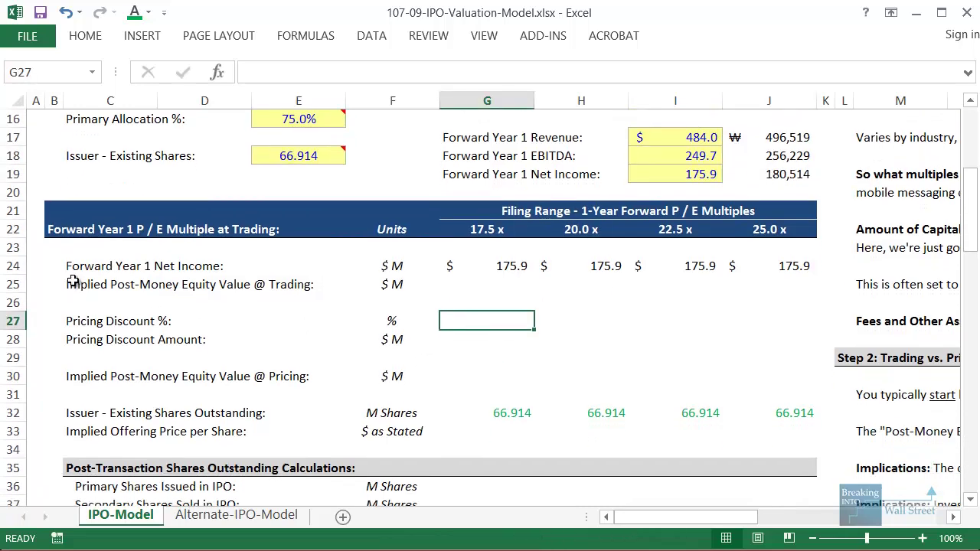
Step: In G25, calculate the Implied Post-Money Equity Value @ Trading with =+G22*G24
mouse_move(56, 269)
mouse_down()
mouse_move(375, 271)
mouse_move(339, 298)
mouse_up()
click(517, 285)
key(shift+Up)
key(Down)
key(Up)
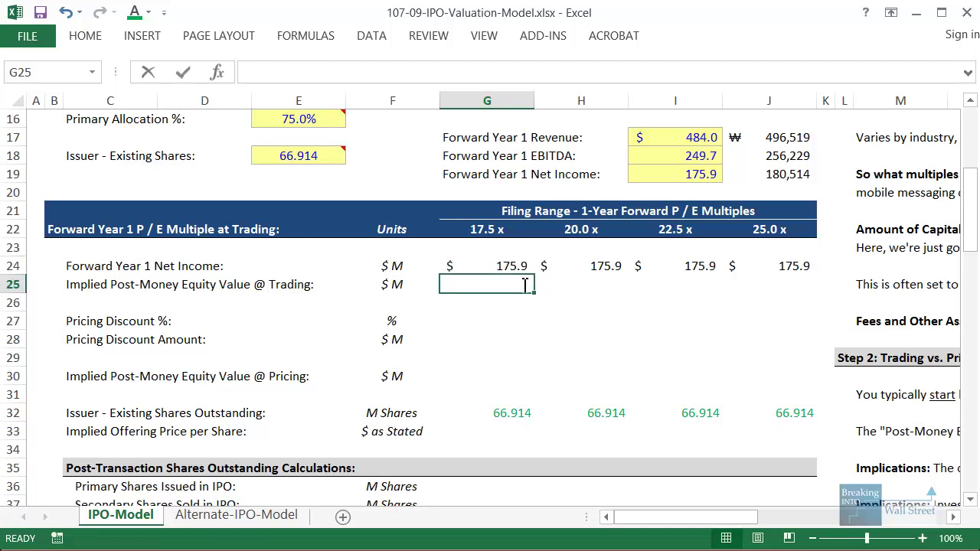
text(==)
text(+)
key(Up)
key(Up)
key(Up)
text(*)
key(Down)
key(Down)
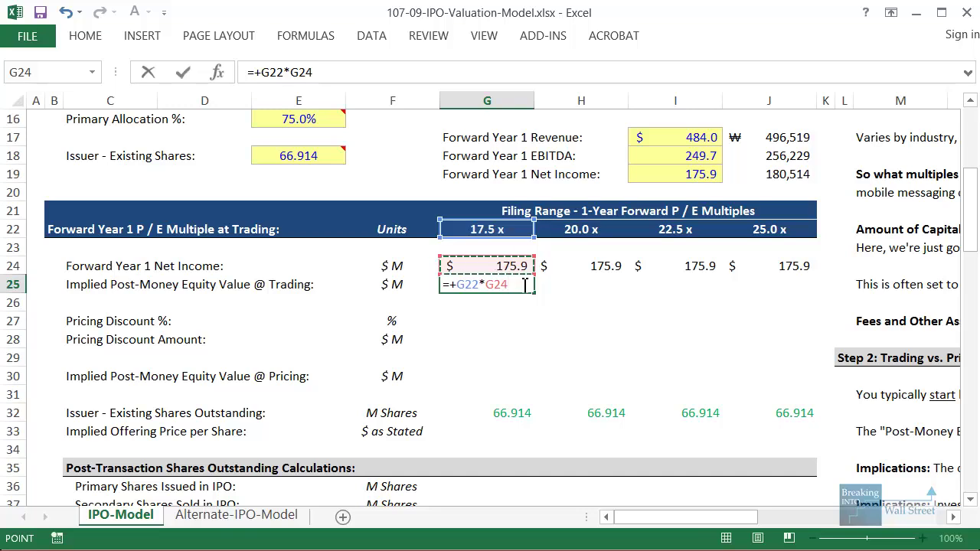
key(ctrl+Return)
key(Down)
key(Up)
Step: Copy the G25 equity value formula across to J25, pasting formulas only
key(ctrl+c)
key(shift+Right)
key(shift+Right)
key(shift+Right)
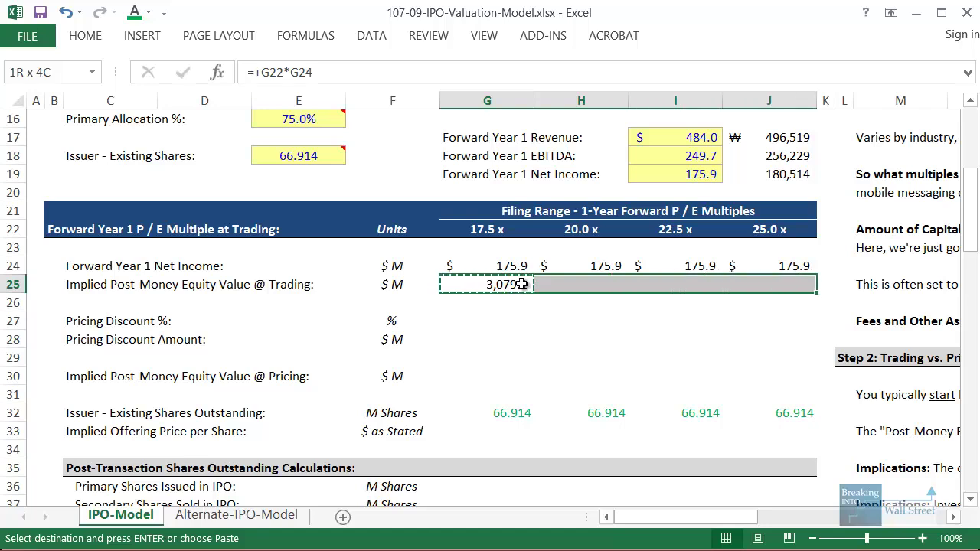
key(ctrl+alt+v)
key(Return)
key(Escape)
key(Down)
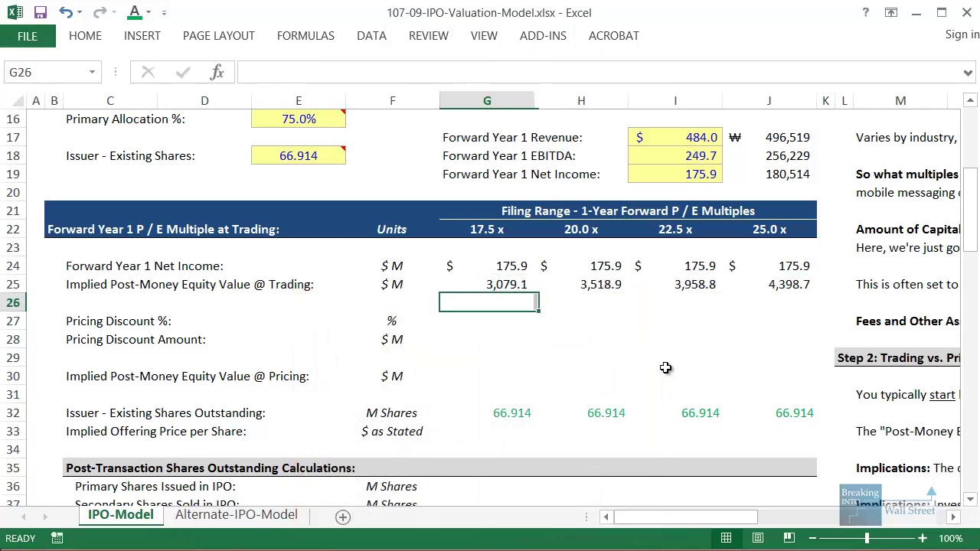
Step: Examine the pricing discount rows and the post-money equity values at trading and pricing
key(Down)
key(shift+space)
key(shift+Up)
key(shift+Up)
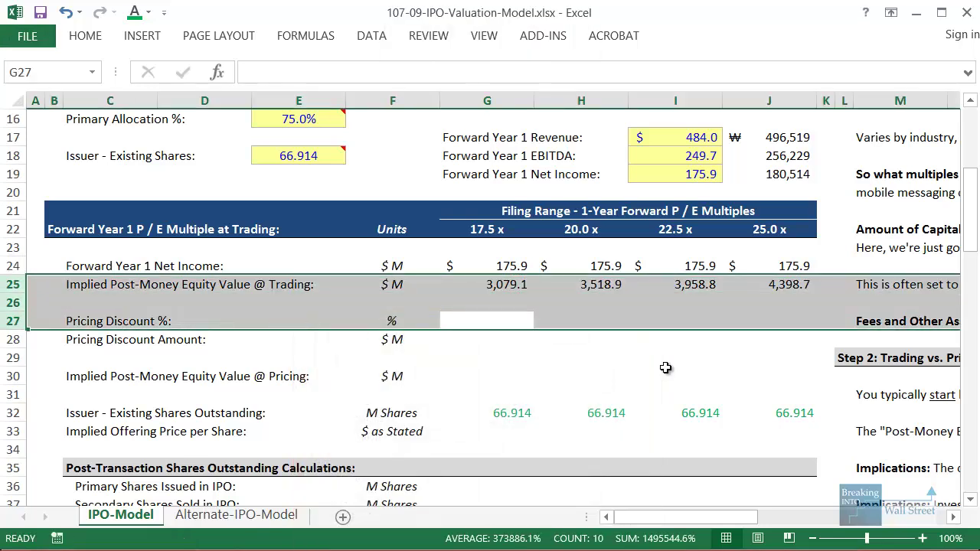
click(504, 320)
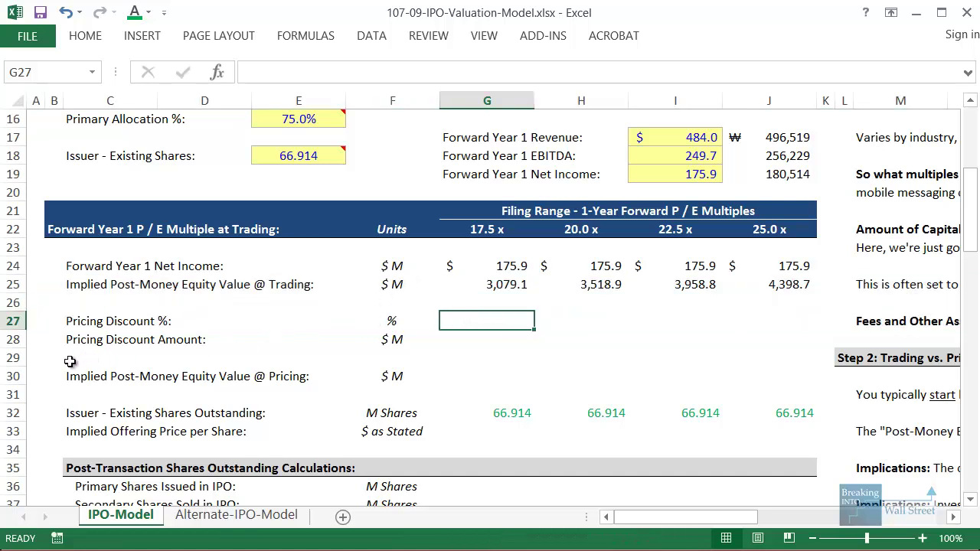
drag(58, 368, 439, 391)
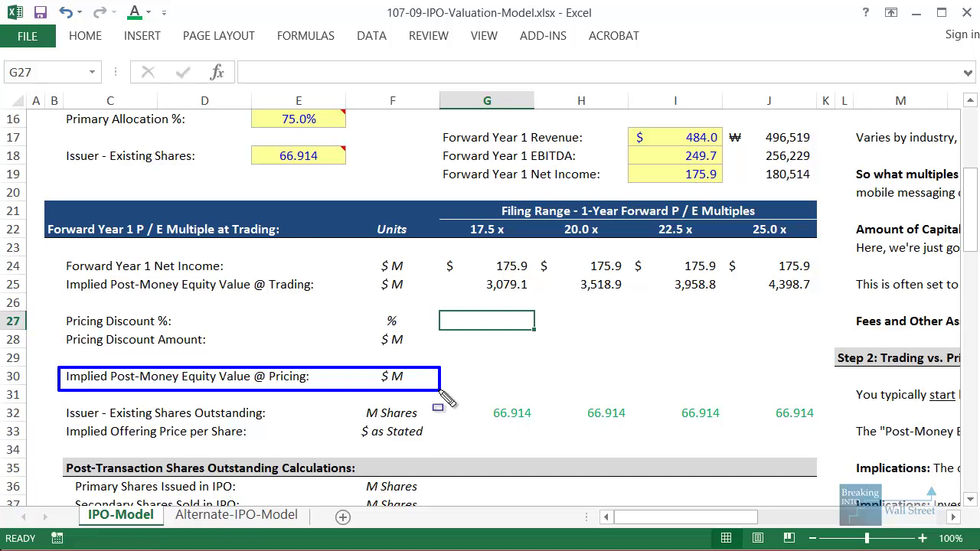
drag(57, 295, 429, 357)
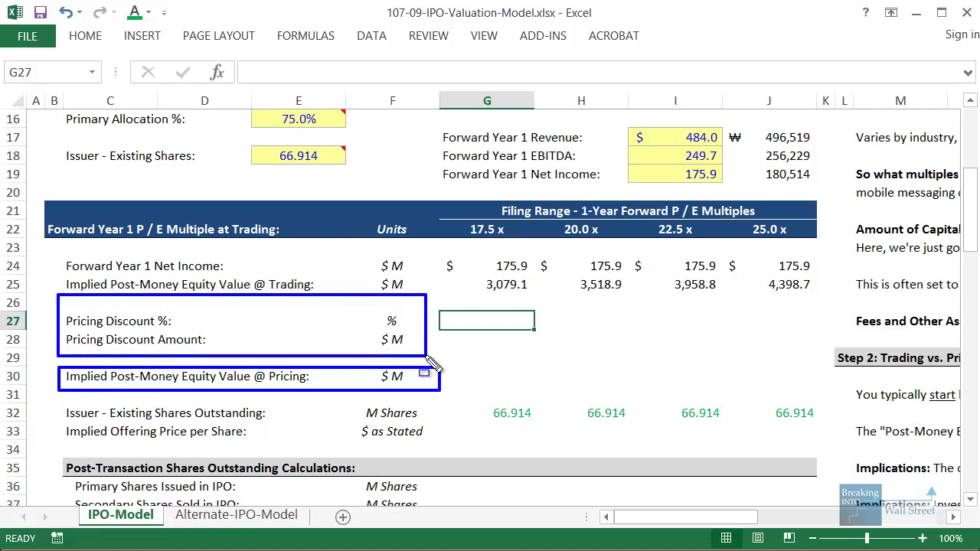
mouse_move(442, 253)
mouse_down()
mouse_move(804, 310)
mouse_move(812, 295)
mouse_move(821, 300)
mouse_up()
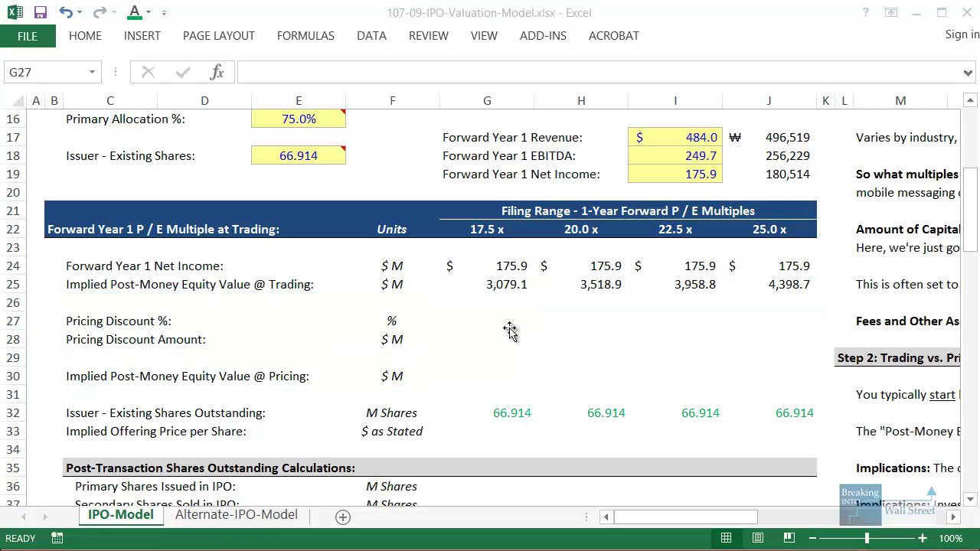
Step: In G27, link the Pricing Discount % to the IPO Pricing Discount assumption with =+IPO_Discount
scroll(595, 284, up, 1)
text(=+)
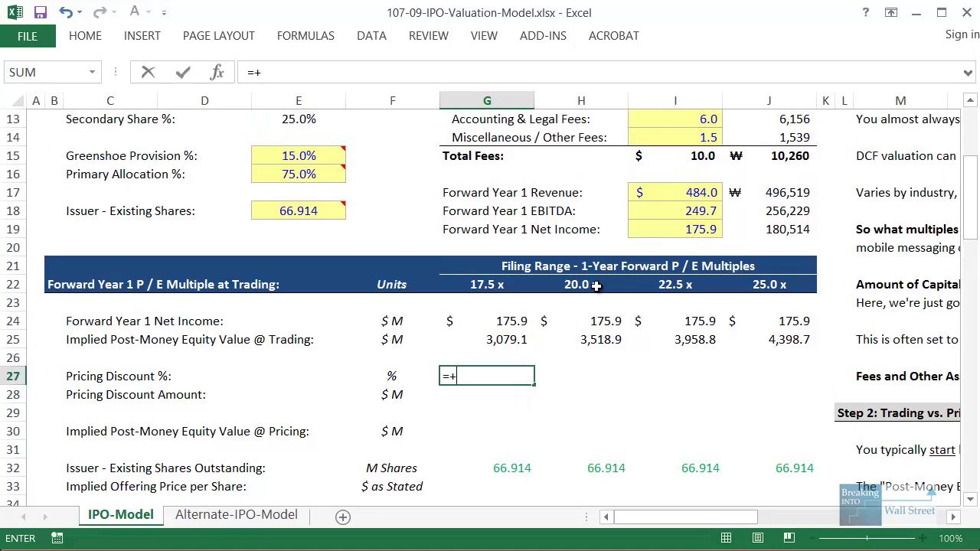
scroll(604, 294, up, 1)
scroll(623, 309, up, 3)
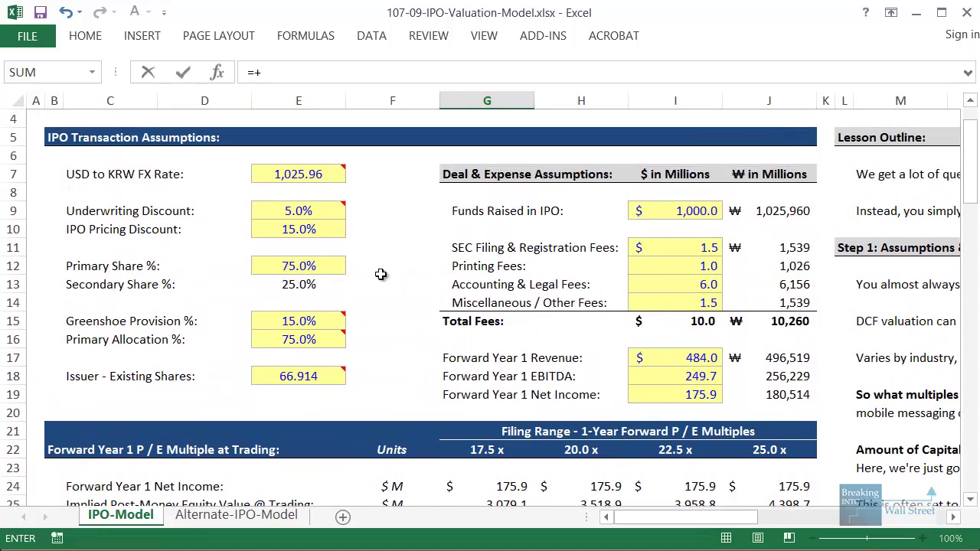
click(320, 232)
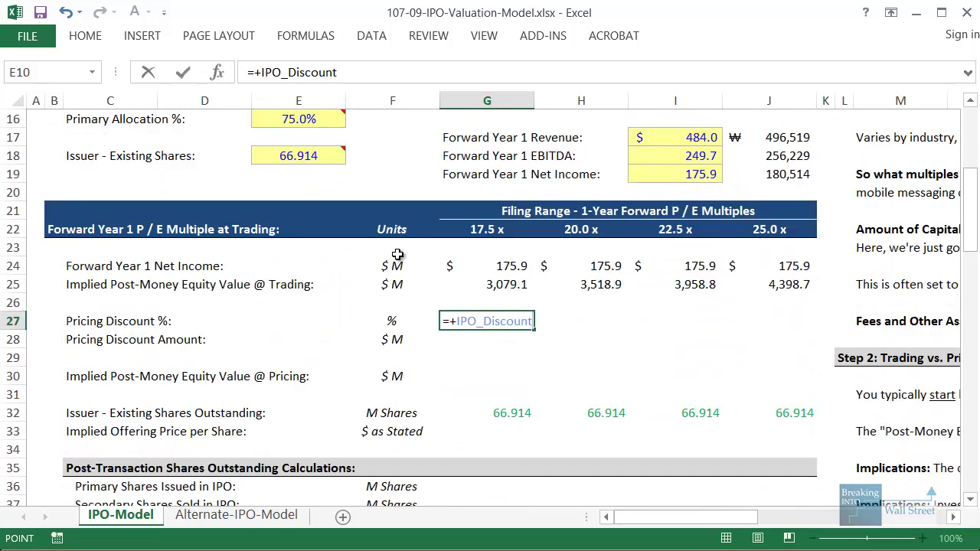
key(ctrl+Return)
Step: Copy the Pricing Discount % formula from G27 across to J27, pasting formulas only
key(ctrl+c)
key(shift+Right)
key(shift+Right)
key(shift+Right)
key(ctrl+alt+v)
key(f)
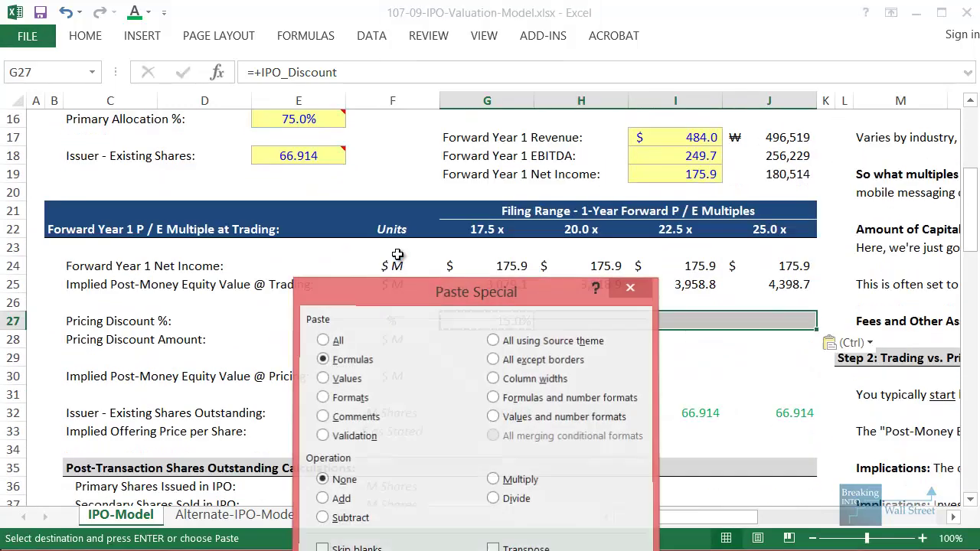
key(Return)
key(Escape)
Step: In G30, calculate the Implied Post-Money Equity Value @ Pricing with =+G25/(1+G27)
key(Down)
key(Down)
key(Down)
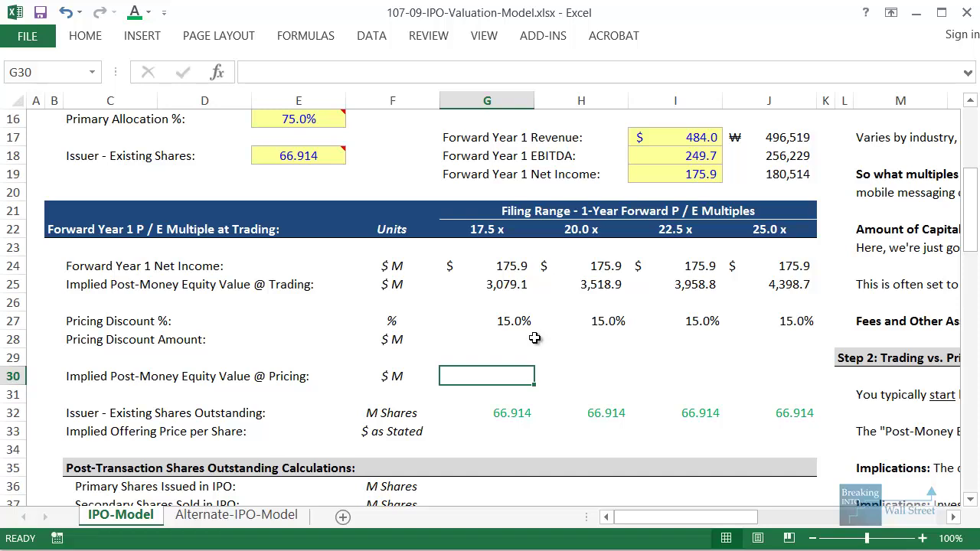
text(=+)
key(Up)
key(Up)
key(Up)
key(Up)
key(Up)
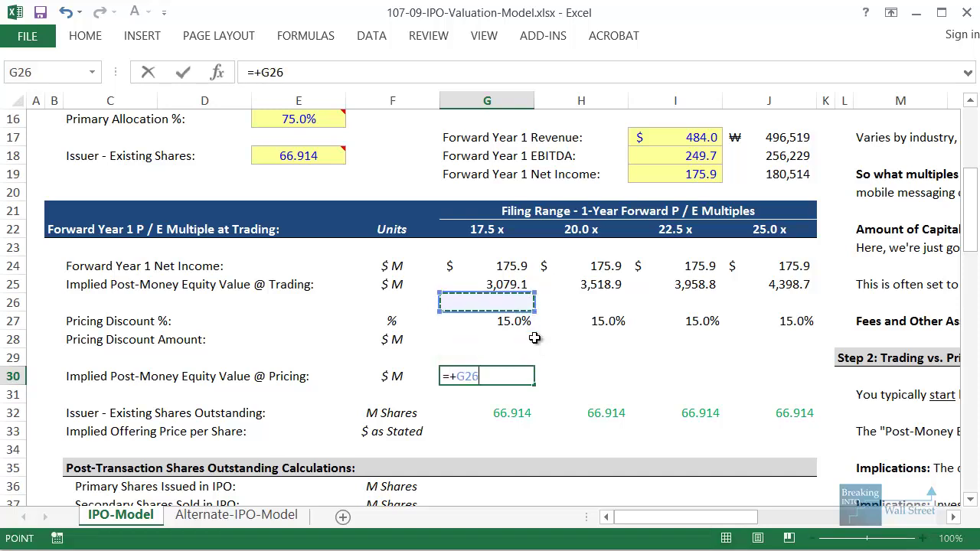
text(/(1+)
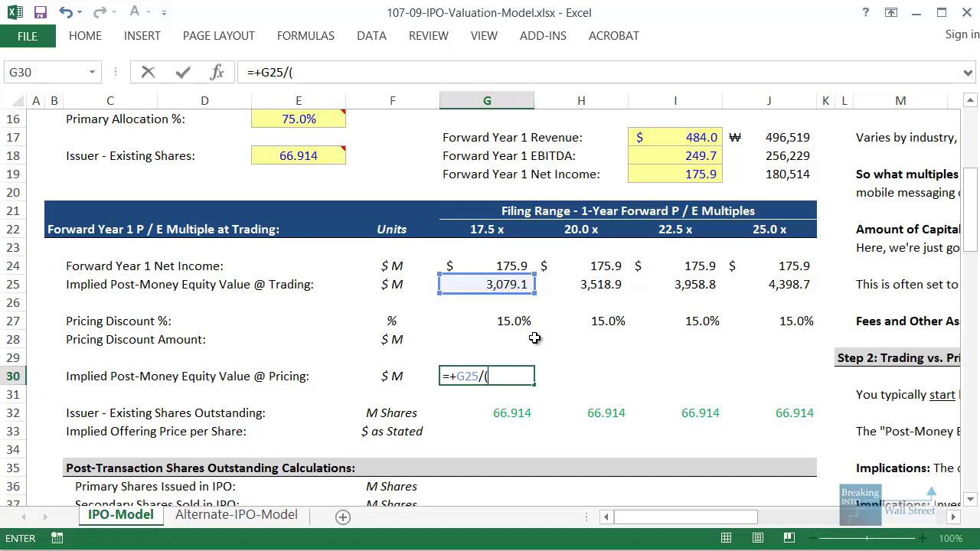
key(Up)
key(Up)
key(Up)
text())
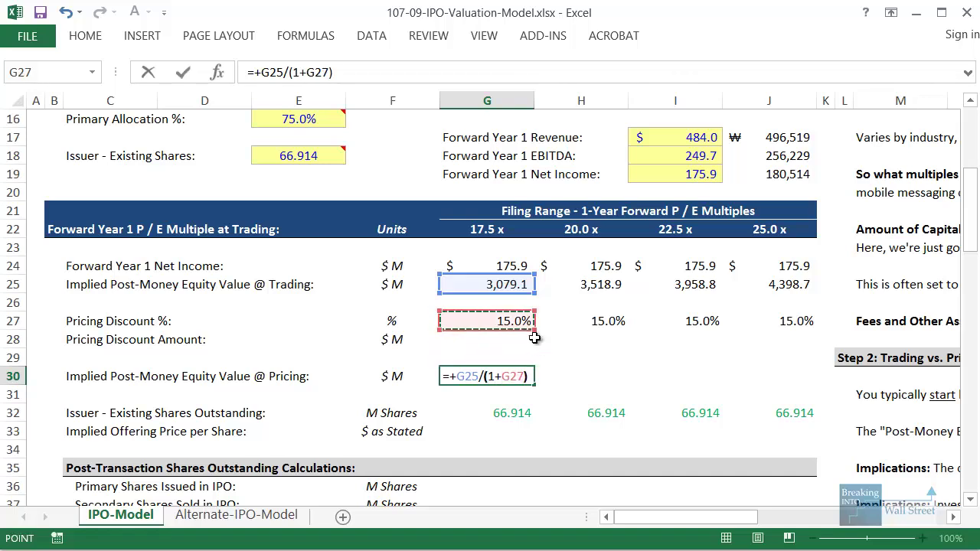
key(Return)
Step: Copy the equity value at pricing formula from G30 across to J30, pasting formulas only
key(ctrl+c)
key(shift+Right)
key(shift+Right)
key(shift+Right)
key(alt+e)
key(s)
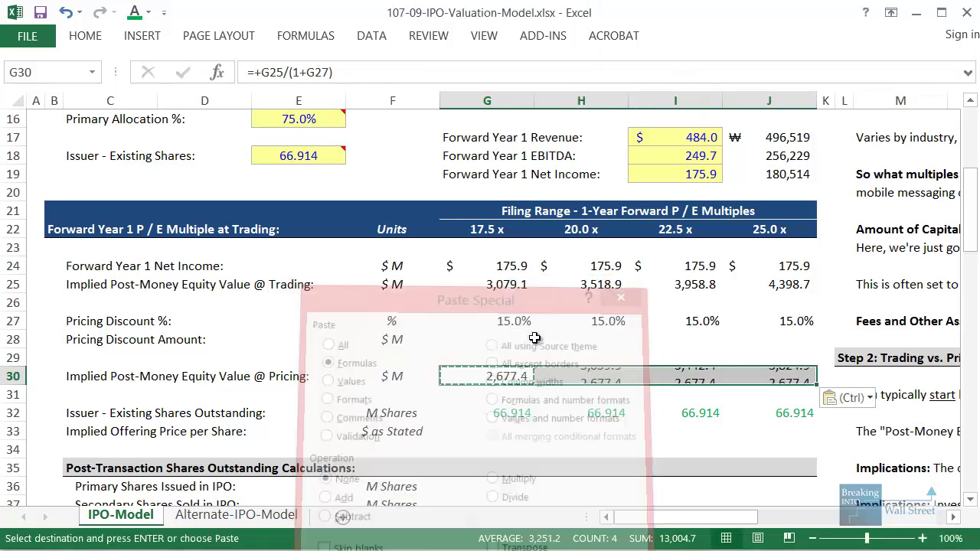
key(f)
key(Return)
key(Escape)
Step: In G28, calculate the Pricing Discount Amount with =+G25-G30
key(Up)
key(Up)
text(=+)
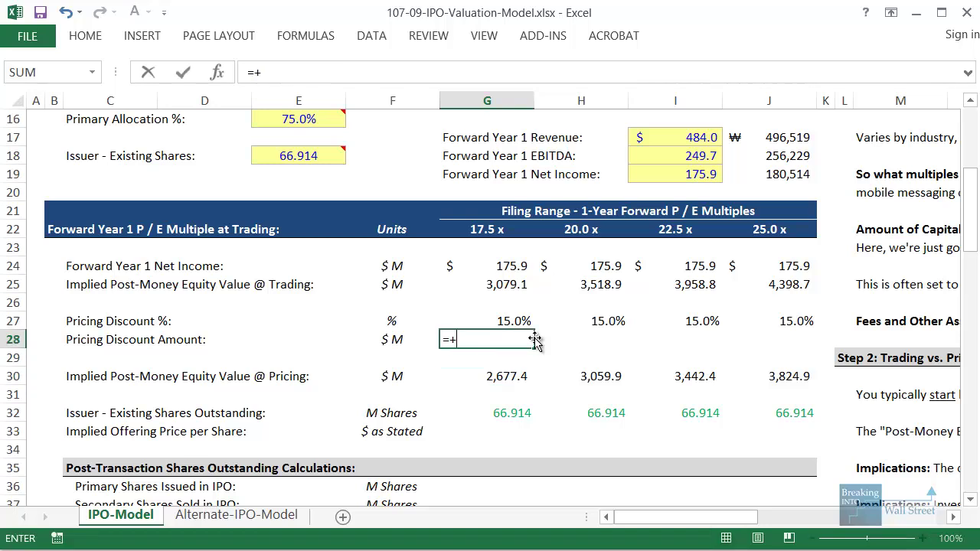
key(Up)
key(Up)
key(Up)
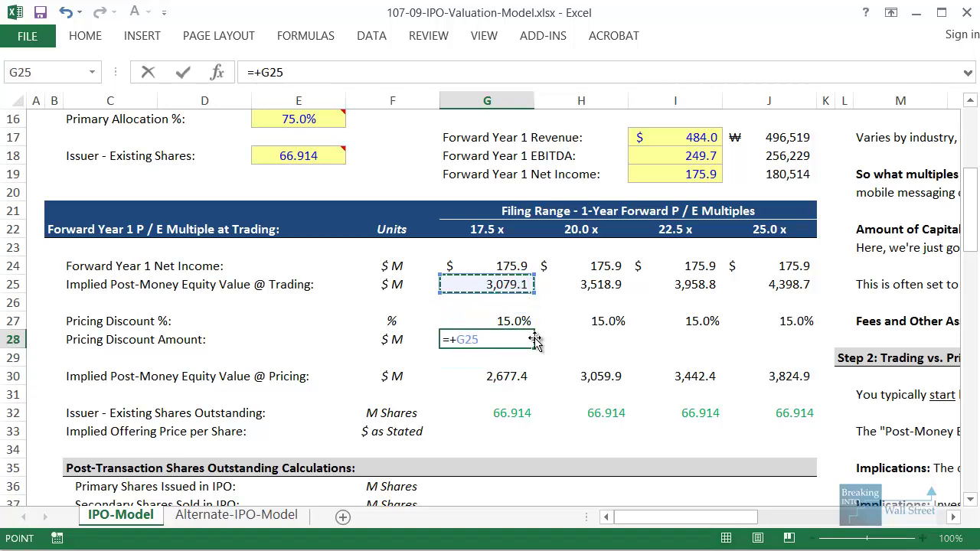
text(-)
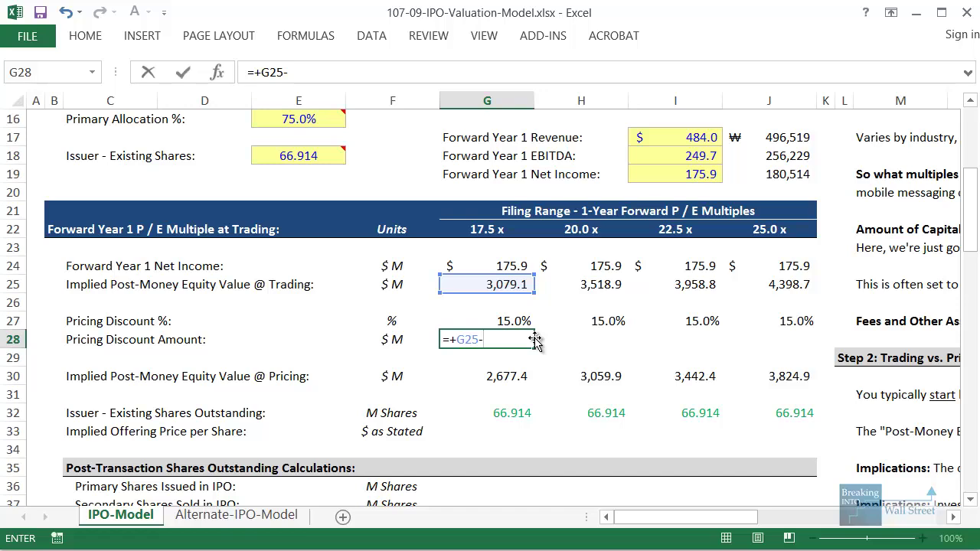
key(Down)
key(Down)
key(ctrl+Return)
Step: Copy the Pricing Discount Amount formula from G28 across to J28, pasting formulas only
key(ctrl+c)
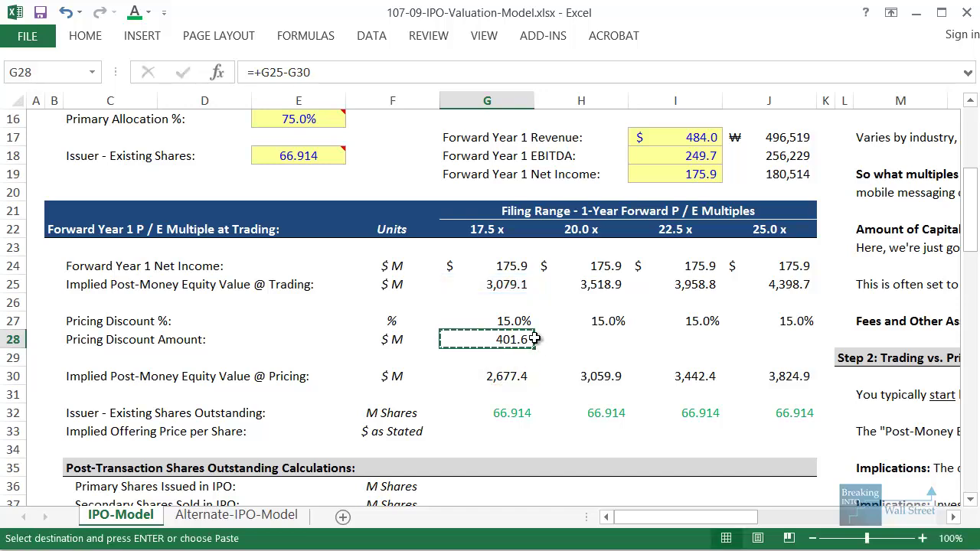
key(shift+Right)
key(shift+Right)
key(shift+Right)
key(ctrl+alt+v)
key(f)
key(Return)
key(Escape)
key(Down)
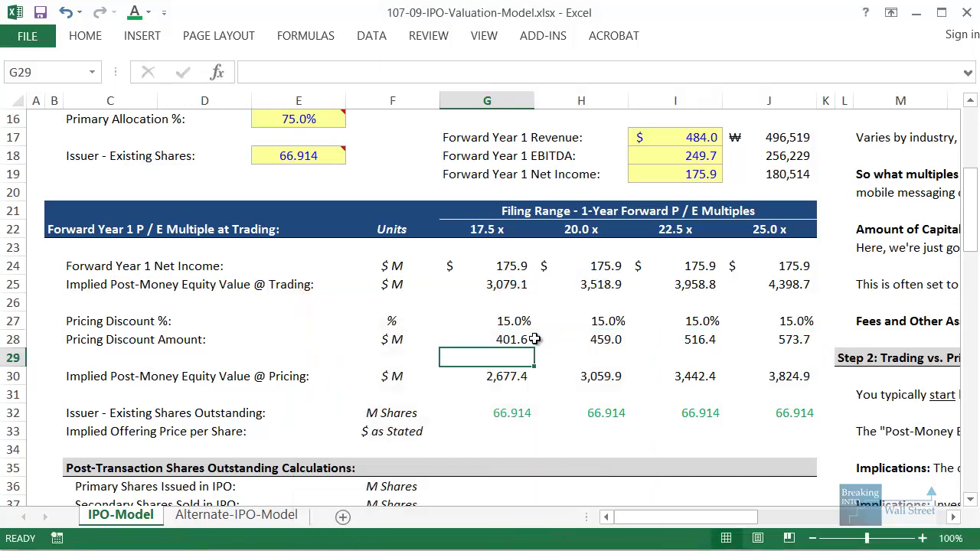
Step: Compare the post-money equity values at trading and at pricing, and examine the Implied Offering Price per Share row
scroll(534, 338, down, 1)
click(533, 337)
drag(520, 269, 802, 315)
drag(512, 230, 769, 323)
click(700, 393)
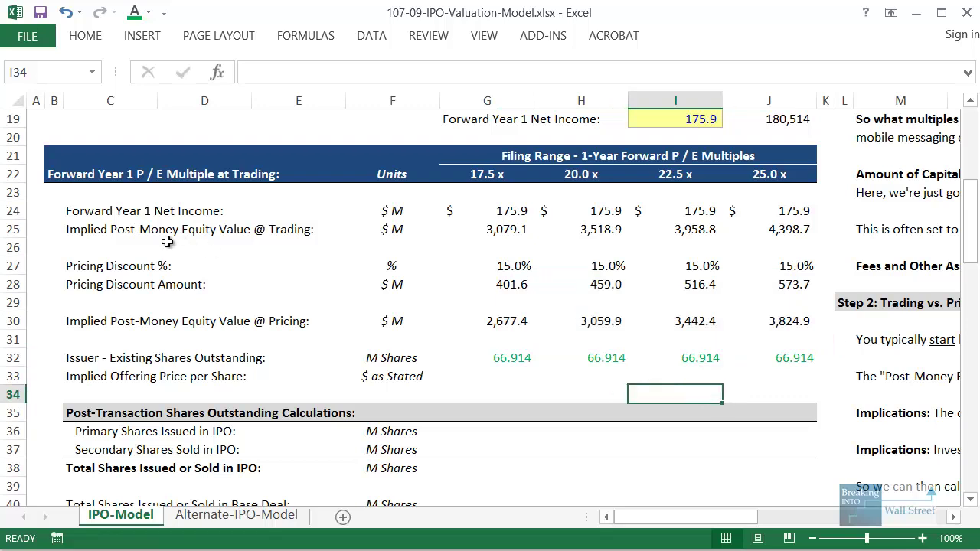
drag(62, 221, 332, 252)
mouse_move(53, 309)
mouse_down()
mouse_move(348, 332)
mouse_move(319, 338)
mouse_up()
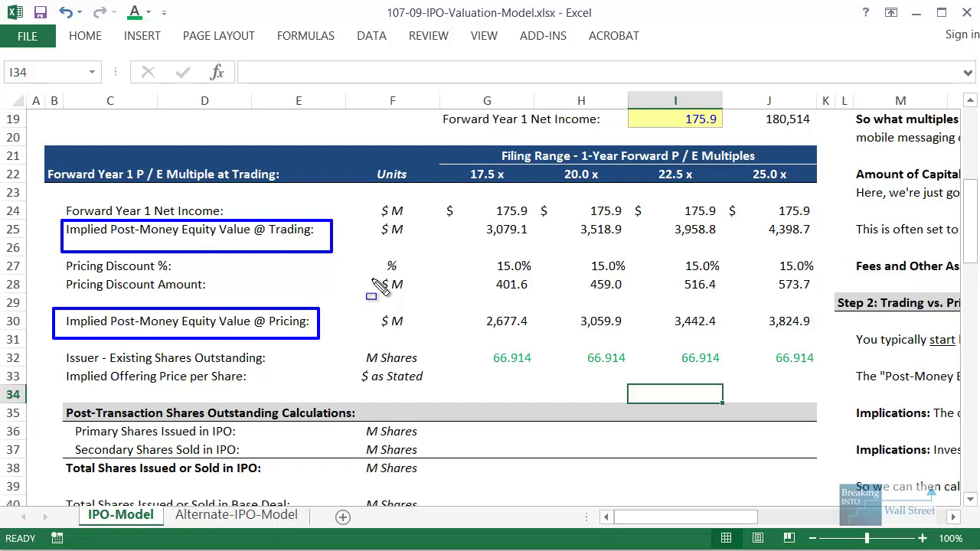
key(Escape)
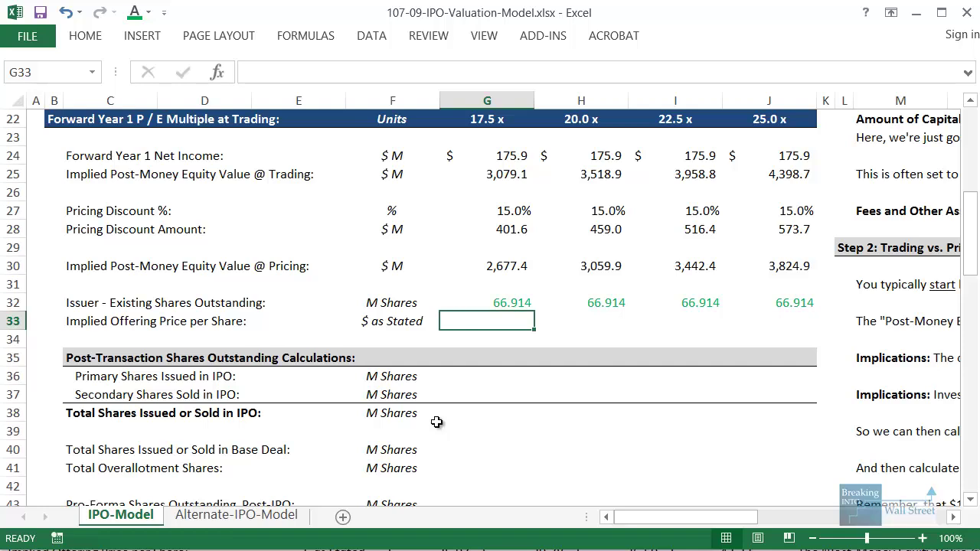
scroll(437, 421, up, 1)
key(ctrl+2)
mouse_move(52, 358)
mouse_down()
mouse_move(444, 382)
mouse_move(444, 392)
mouse_up()
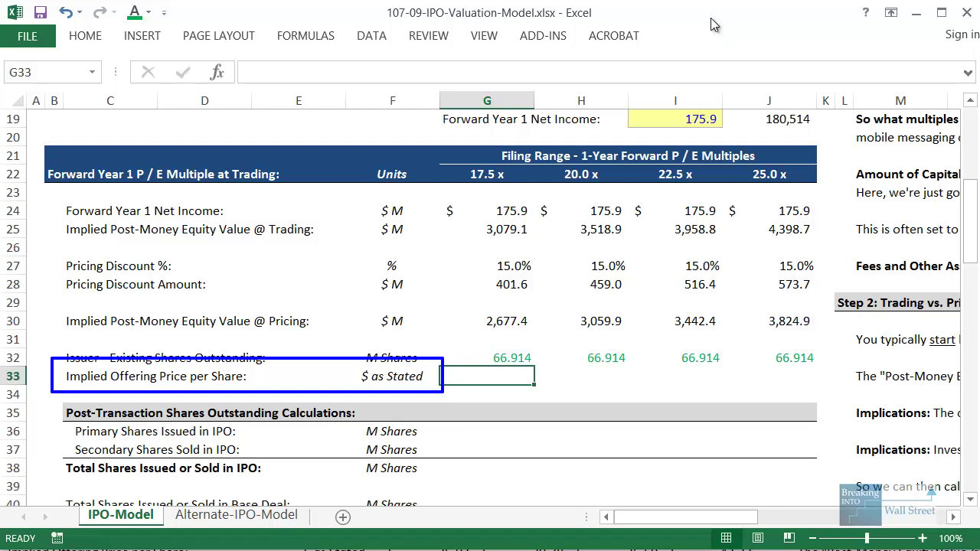
Step: In G33, calculate the Implied Offering Price per Share with =(+G30-IPO_Offering_Size)/G32 and copy the formula across to J33
text(=(+)
key(Up)
key(Up)
key(Up)
text(-)
scroll(856, 303, up, 4)
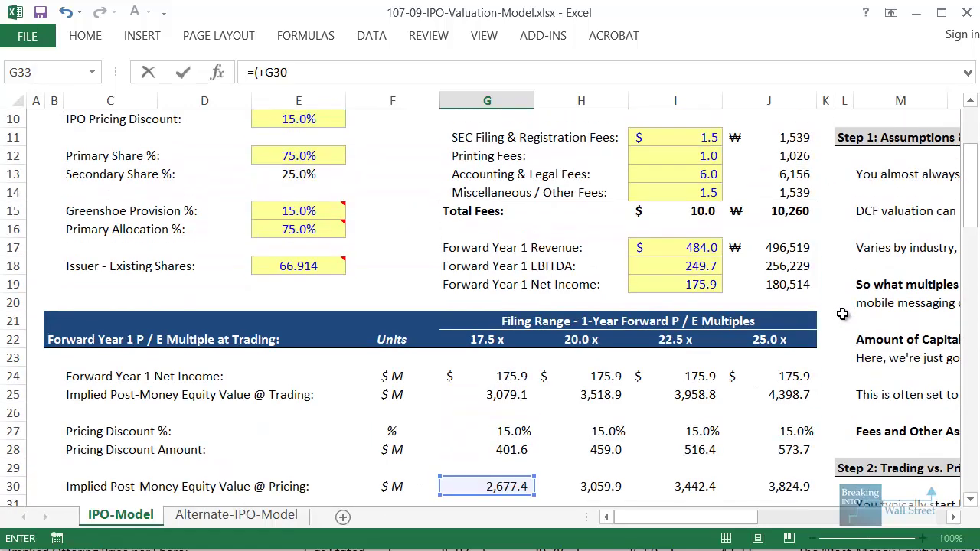
scroll(699, 177, up, 2)
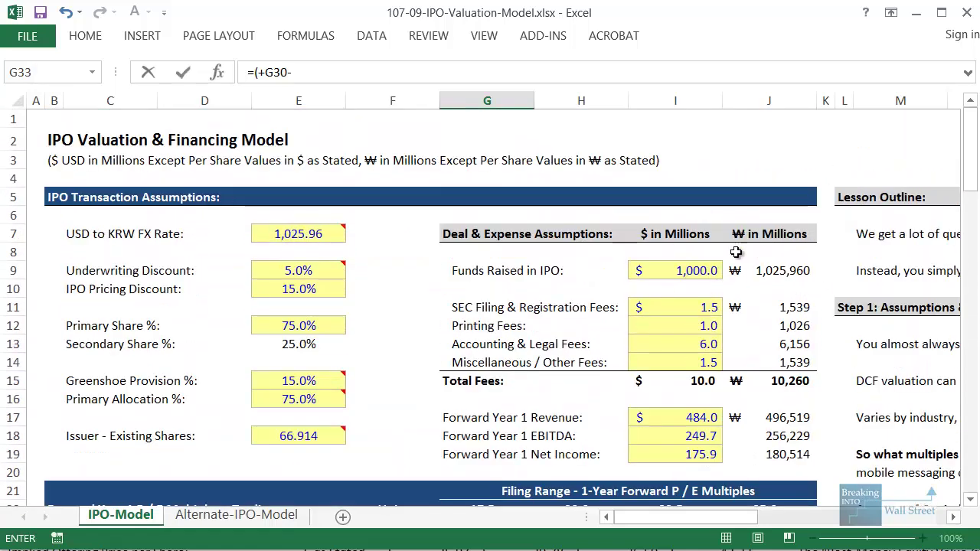
click(696, 271)
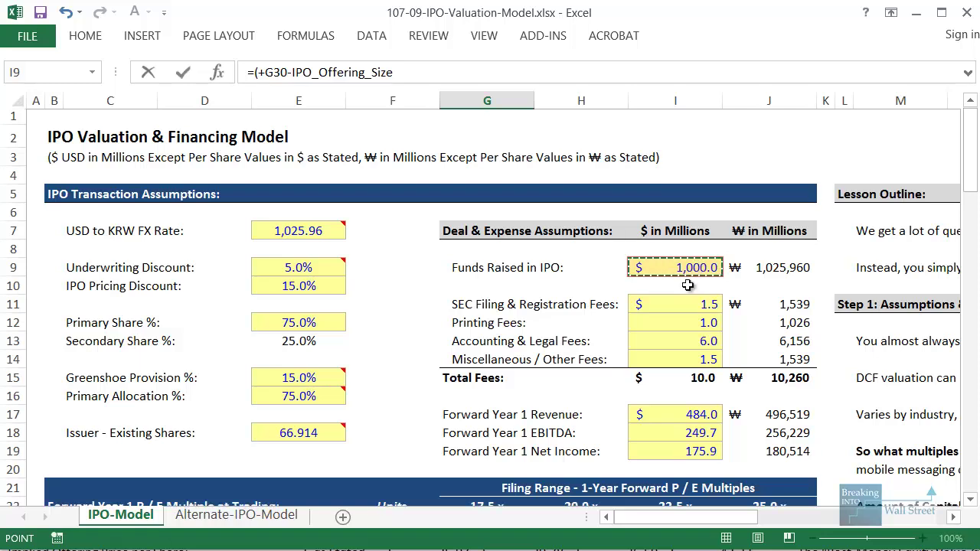
scroll(507, 370, down, 5)
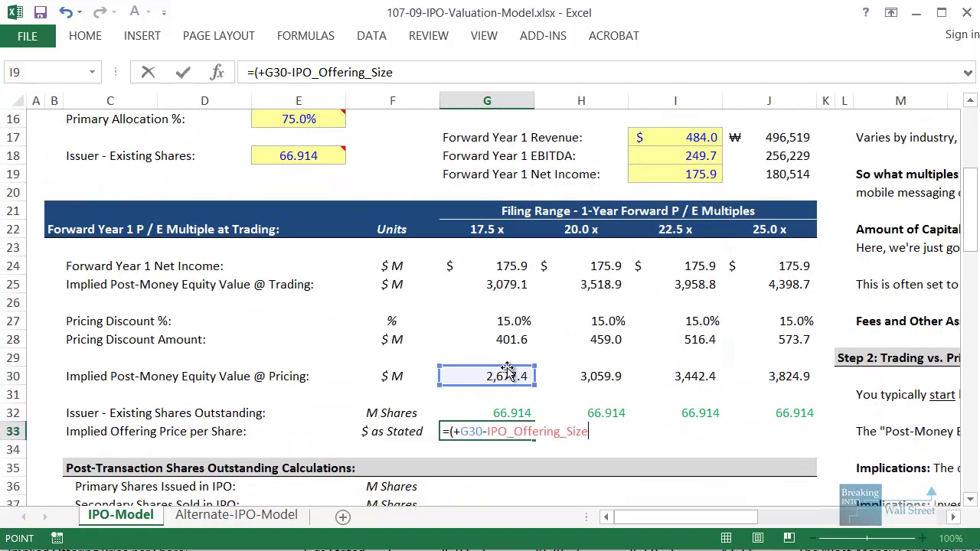
scroll(507, 370, up, 5)
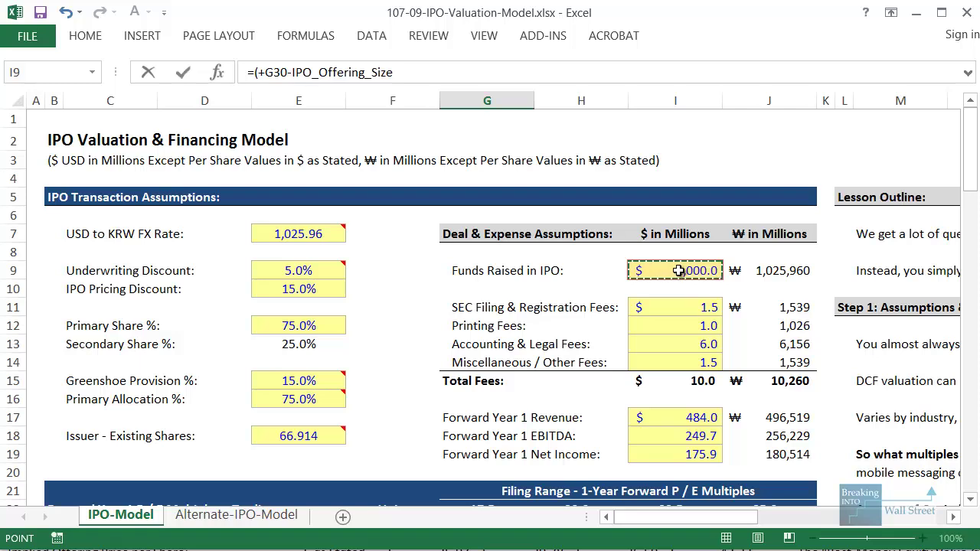
drag(622, 242, 734, 291)
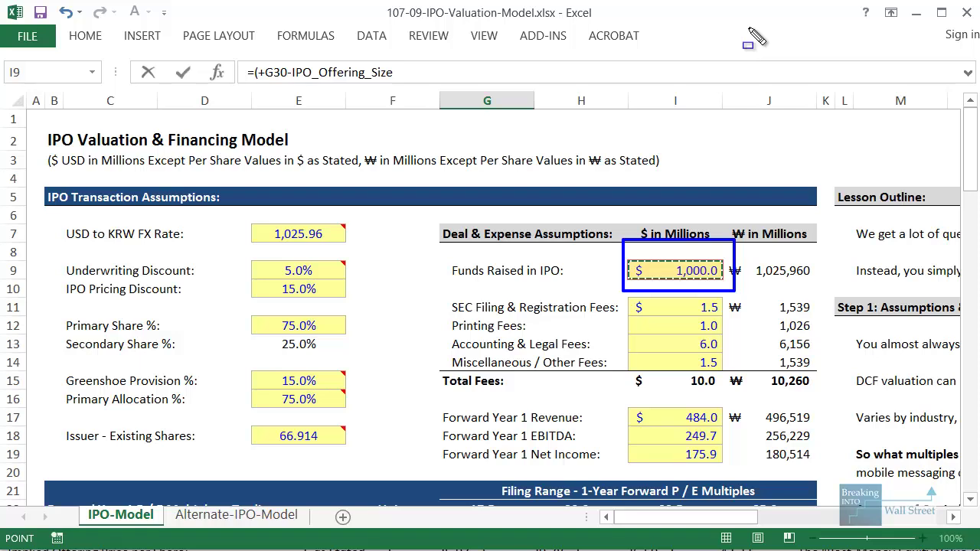
scroll(623, 380, down, 6)
text()/)
key(Up)
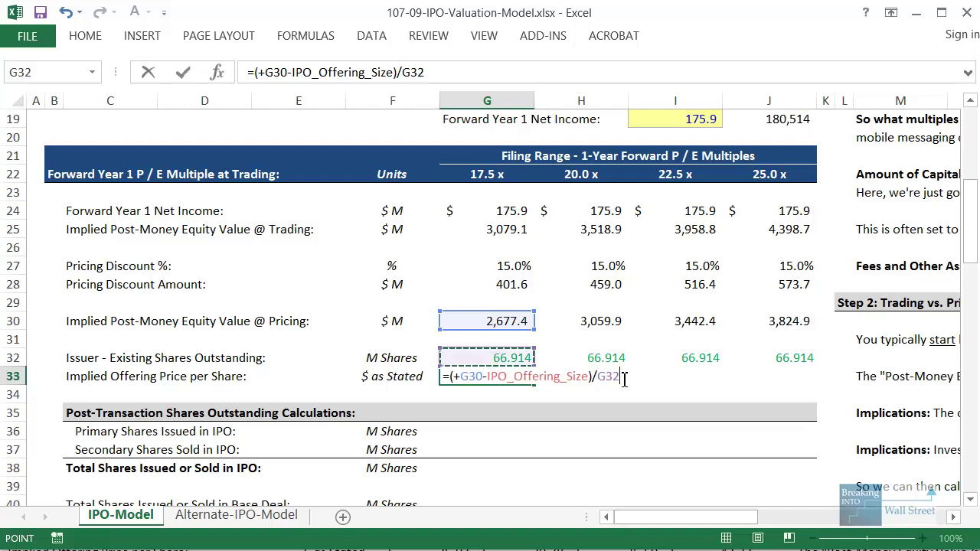
mouse_move(442, 358)
mouse_down()
mouse_move(484, 393)
mouse_move(599, 403)
mouse_up()
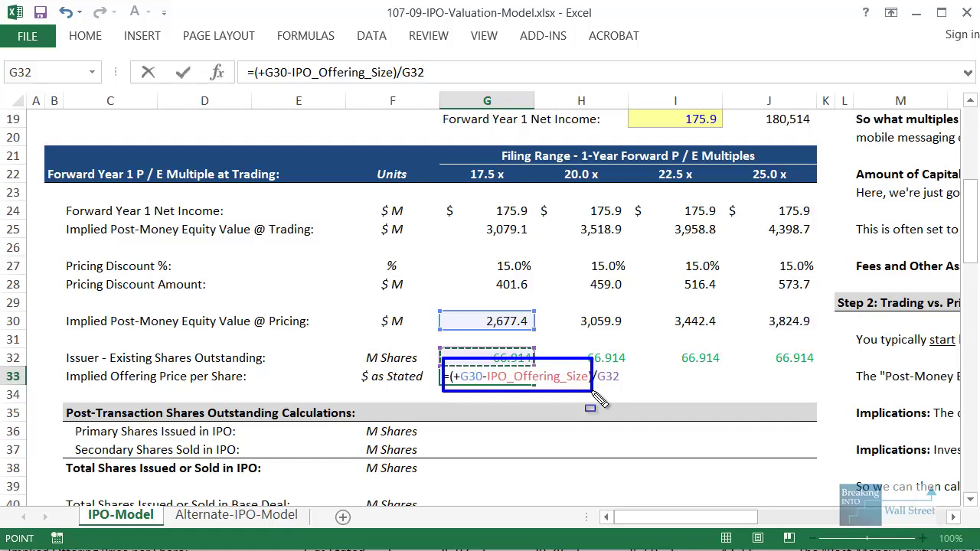
drag(635, 358, 592, 400)
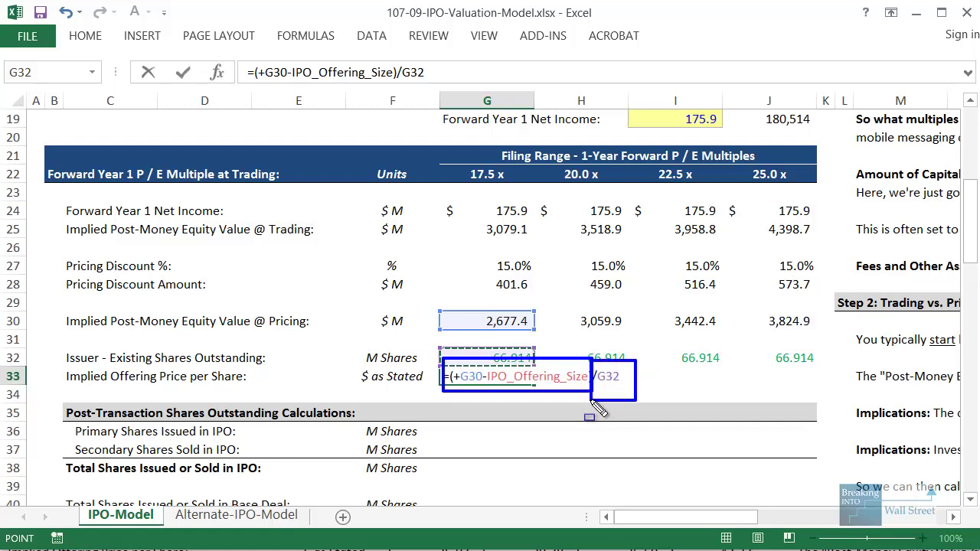
drag(59, 344, 312, 375)
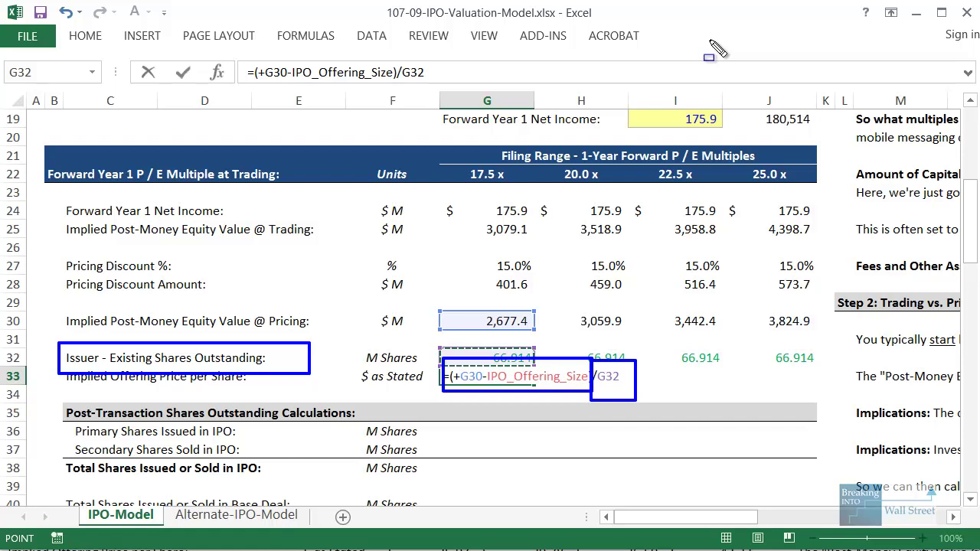
key(Escape)
key(ctrl+Return)
scroll(592, 316, down, 1)
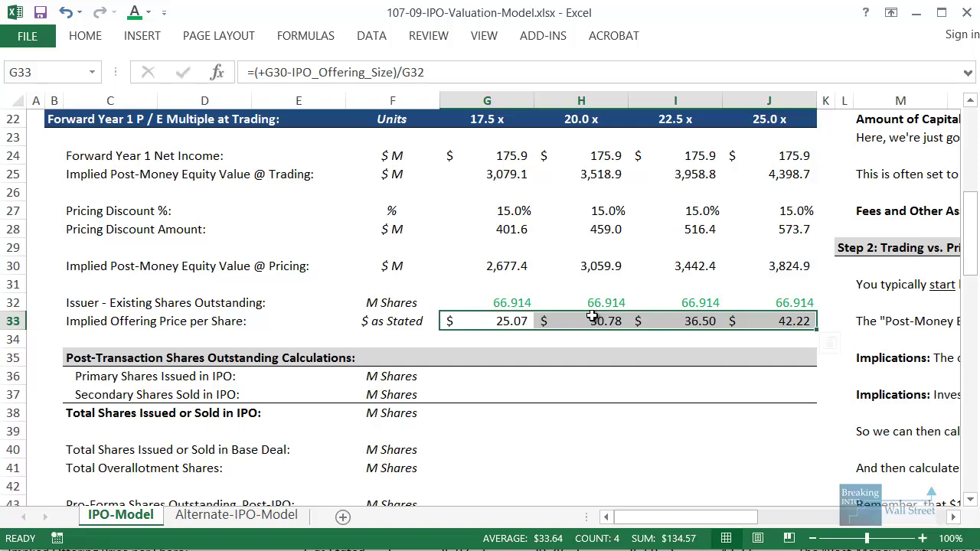
Step: Look over the rows of the Post-Transaction Shares Outstanding Calculations section, from primary shares issued to secondary overallotment shares
click(520, 376)
scroll(525, 485, down, 3)
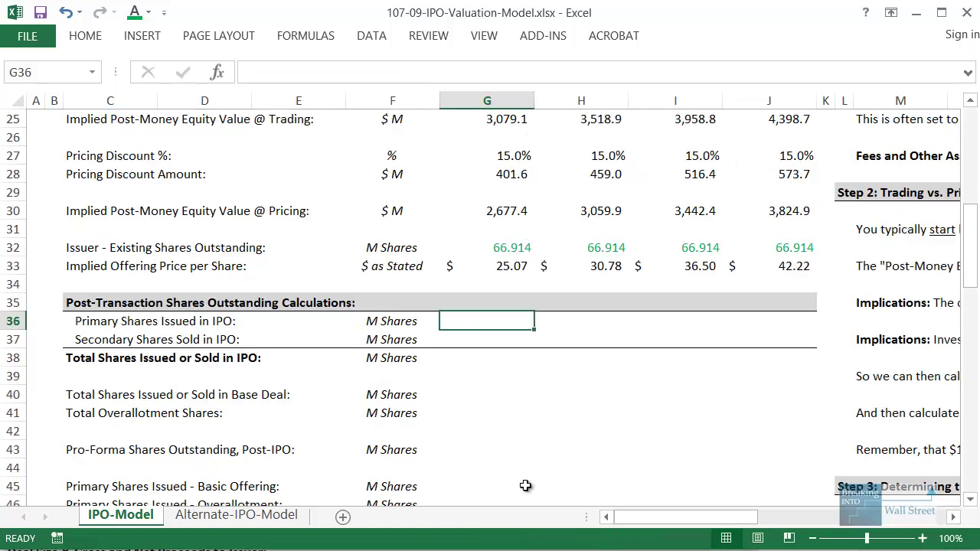
scroll(520, 475, down, 2)
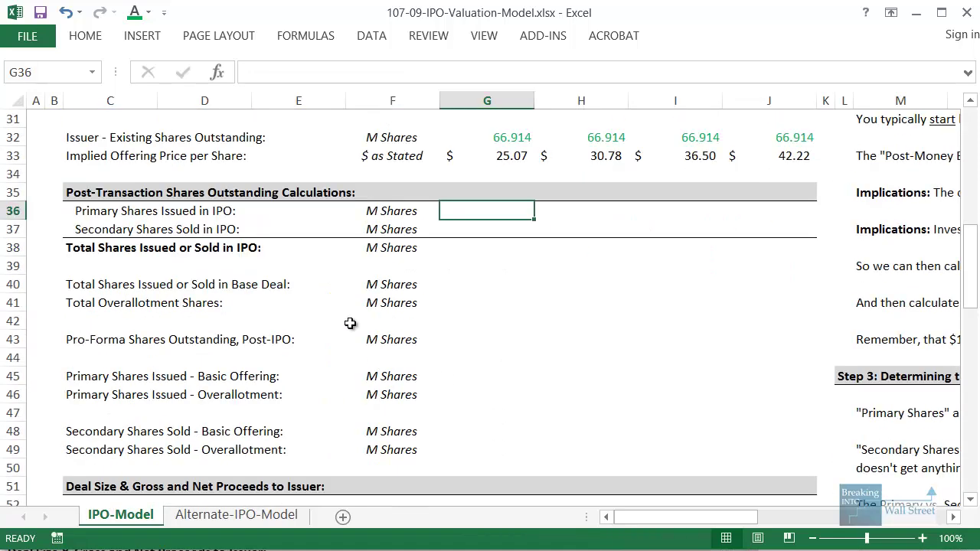
drag(99, 201, 376, 448)
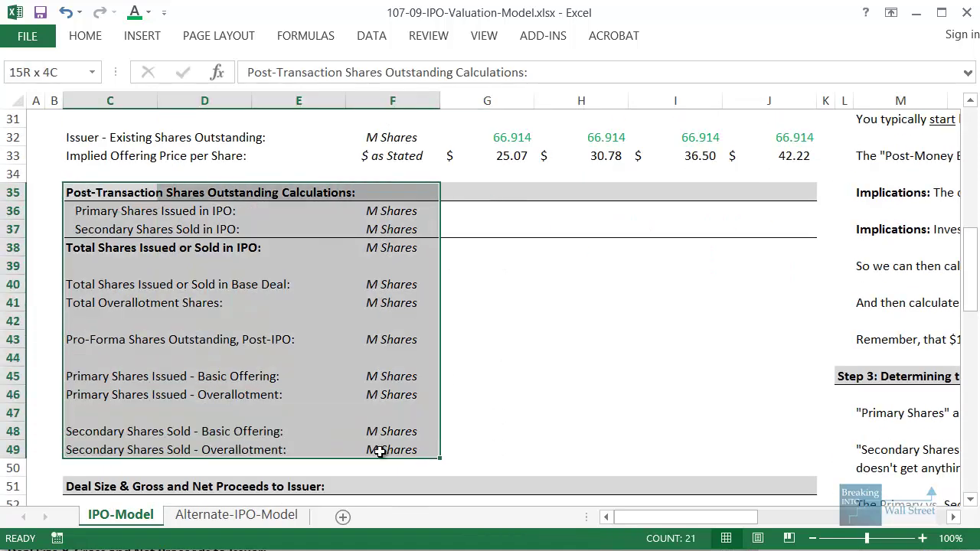
scroll(222, 310, down, 1)
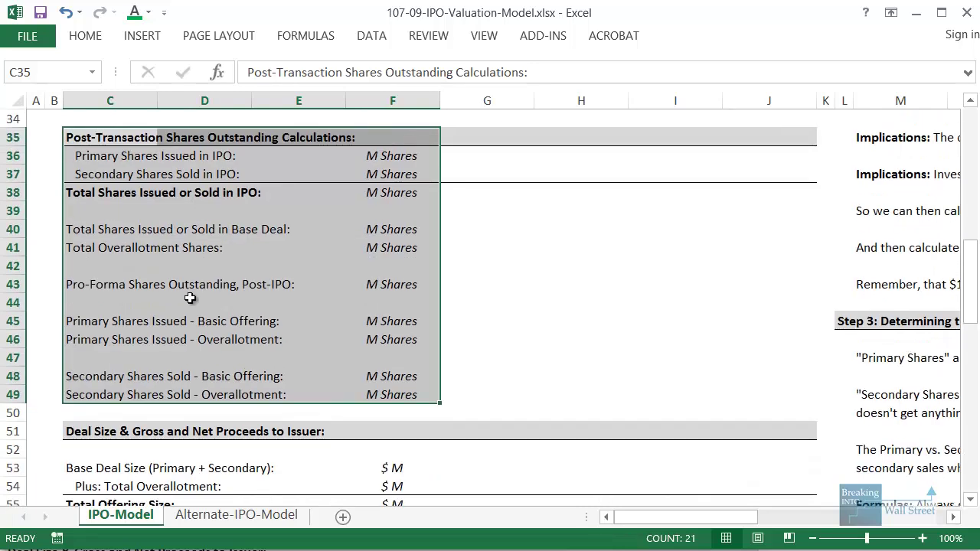
click(197, 337)
Step: Examine the primary and secondary share percentages, the Greenshoe Provision % and the Primary Allocation % in the transaction assumptions
scroll(187, 337, up, 6)
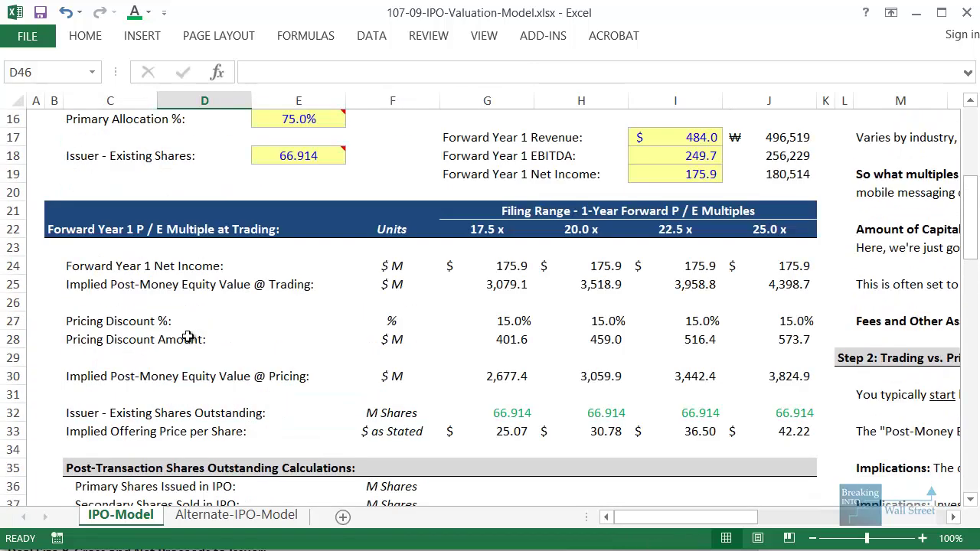
scroll(188, 336, up, 5)
click(400, 361)
click(391, 400)
scroll(392, 406, down, 1)
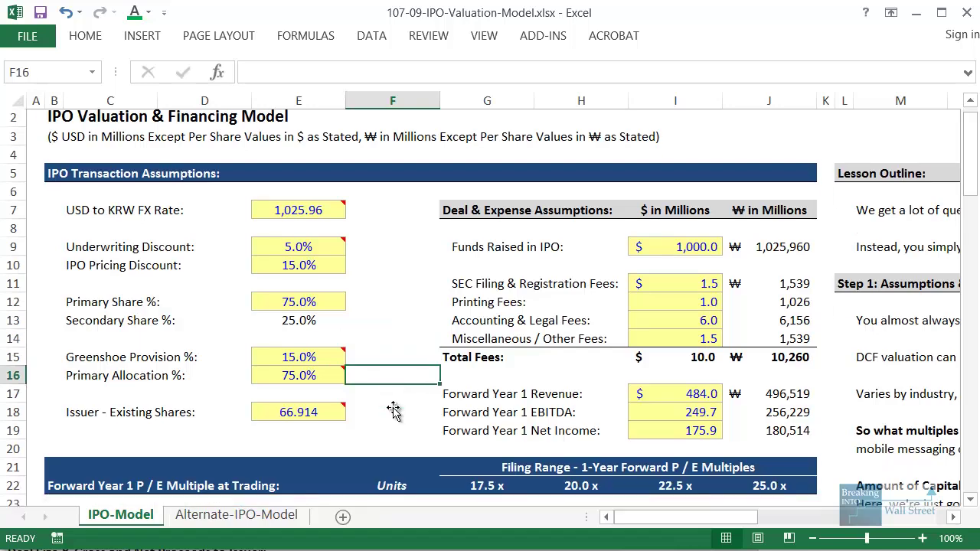
mouse_move(61, 255)
mouse_down()
mouse_move(379, 268)
mouse_move(355, 279)
mouse_move(356, 303)
mouse_up()
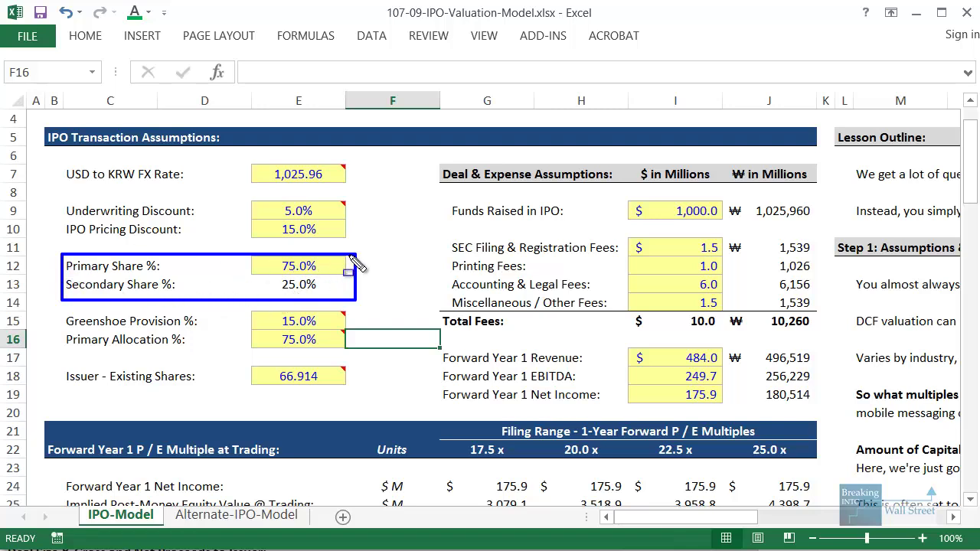
drag(354, 259, 65, 282)
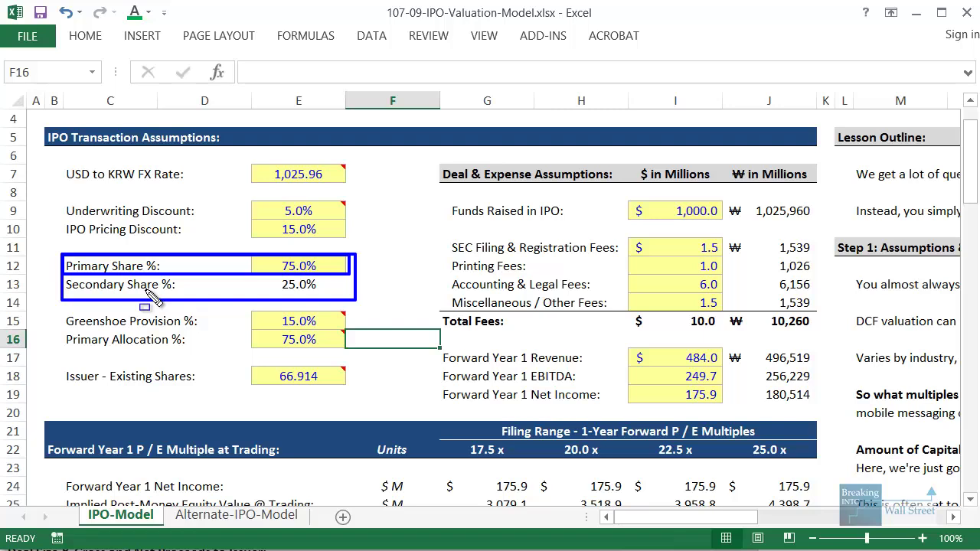
key(Escape)
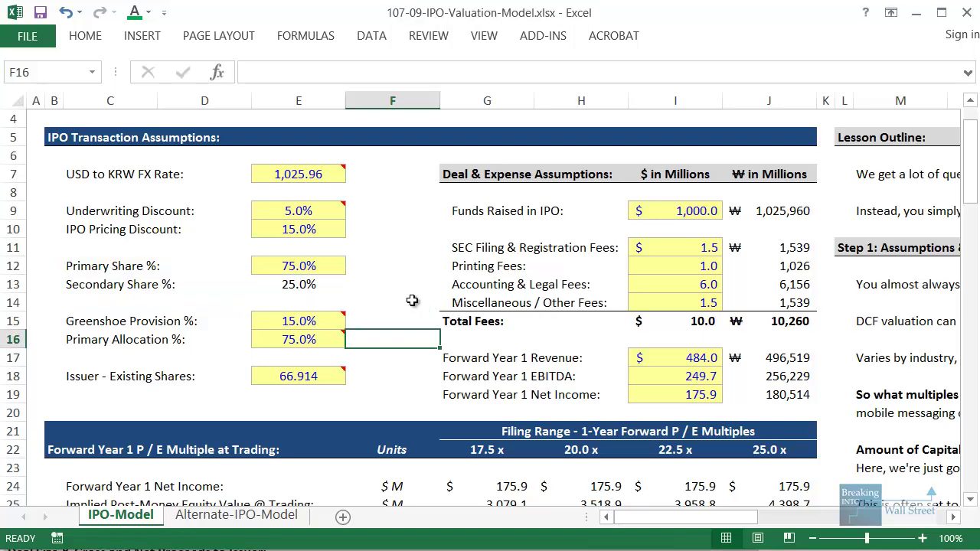
scroll(427, 338, down, 1)
click(427, 337)
mouse_move(64, 250)
mouse_down()
mouse_move(284, 311)
mouse_move(356, 303)
mouse_up()
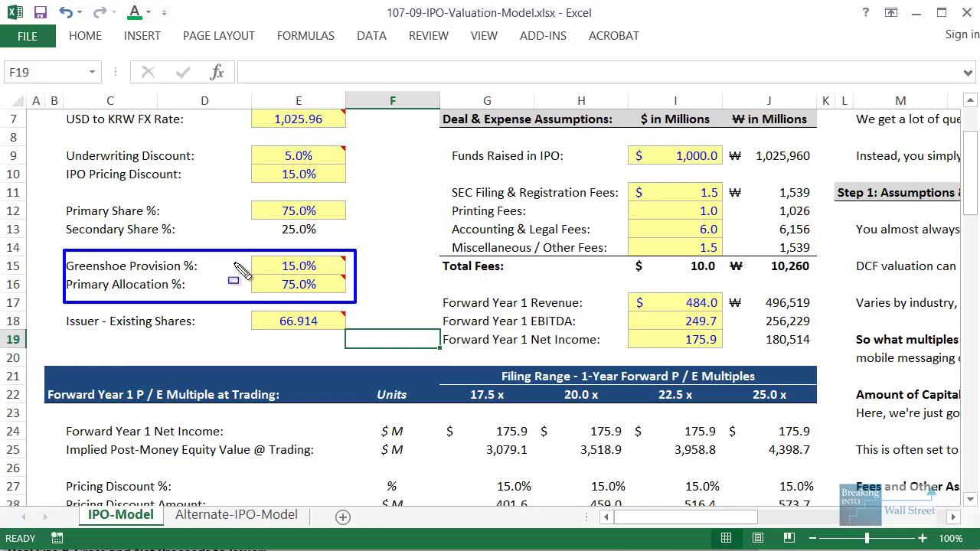
mouse_move(245, 255)
mouse_down()
mouse_move(370, 290)
mouse_move(361, 277)
mouse_move(362, 309)
mouse_up()
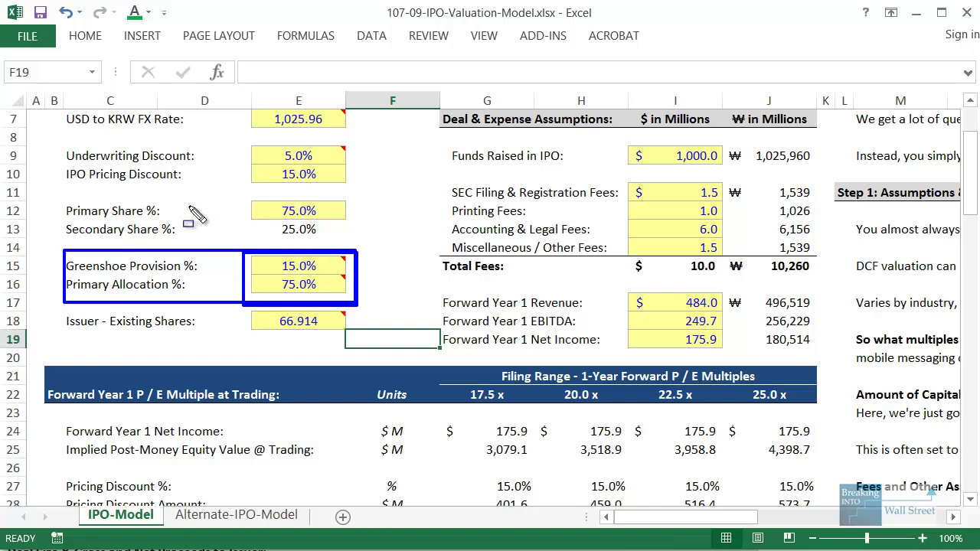
drag(60, 223, 367, 245)
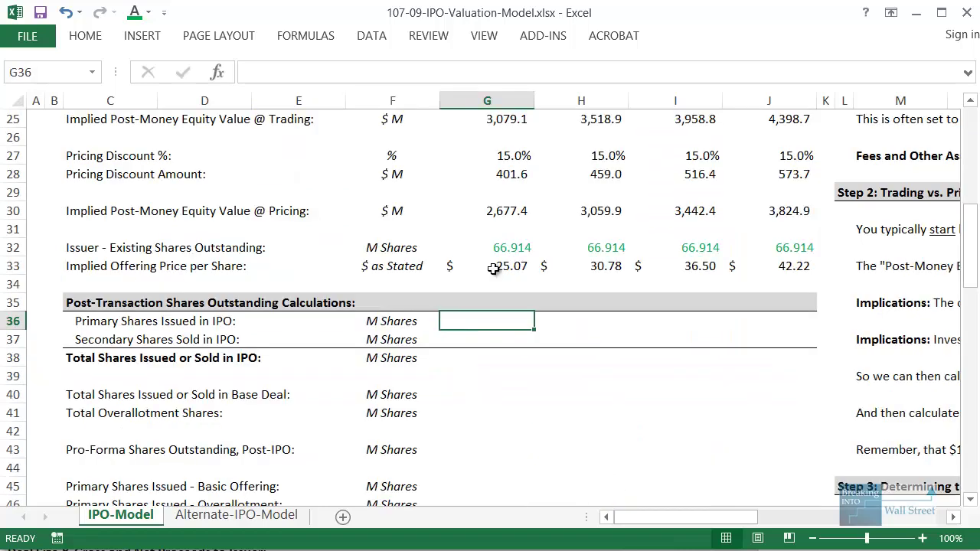
Step: In G36, calculate the Primary Shares Issued in IPO with =+G30/G33-G32
text(=+)
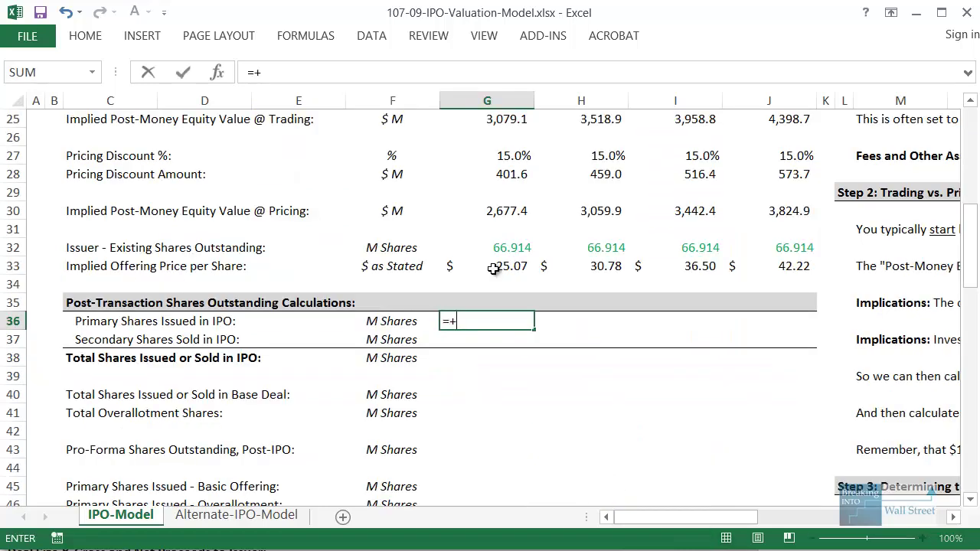
key(Up)
key(Up)
key(Up)
key(Up)
key(Up)
key(Up)
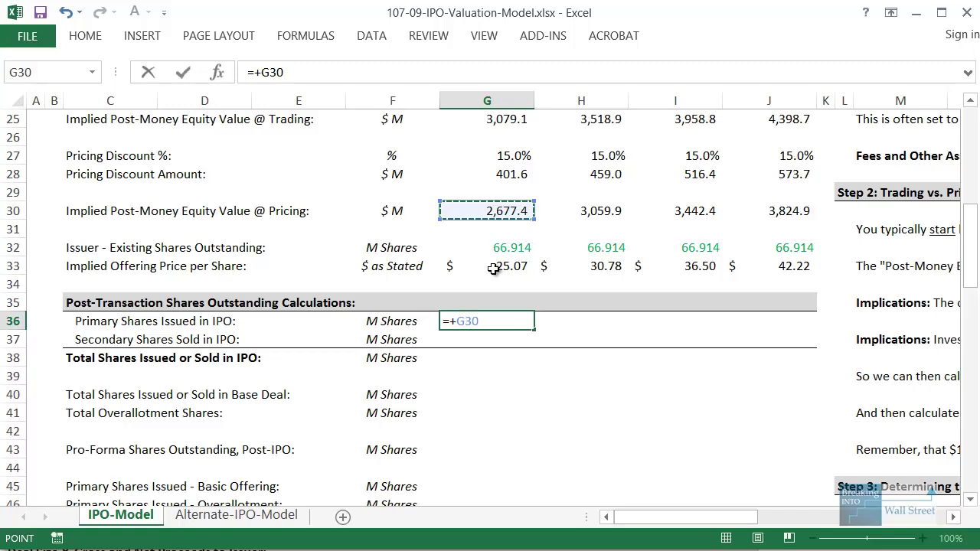
text(/)
key(Up)
key(Up)
key(Up)
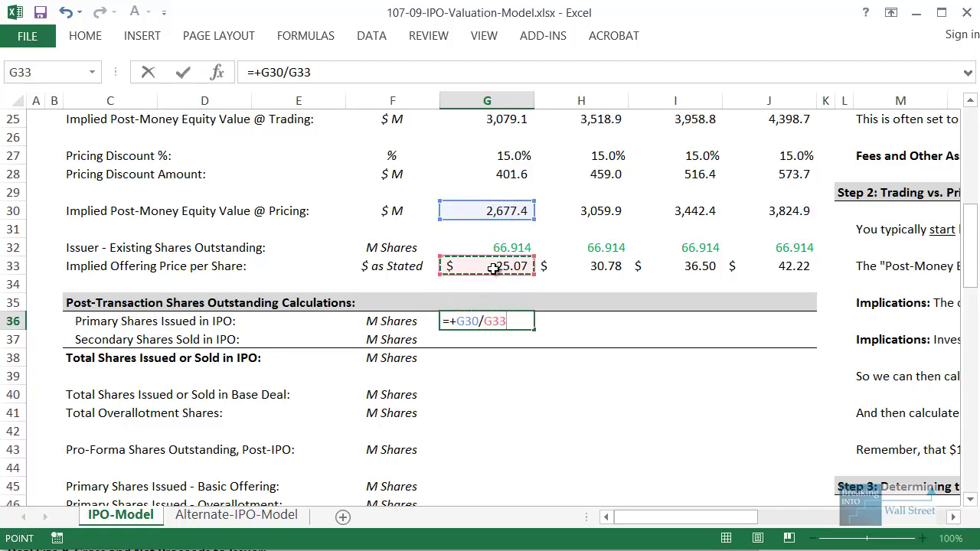
scroll(507, 273, up, 2)
text(-)
key(Up)
key(Up)
key(Up)
key(Return)
scroll(510, 275, down, 1)
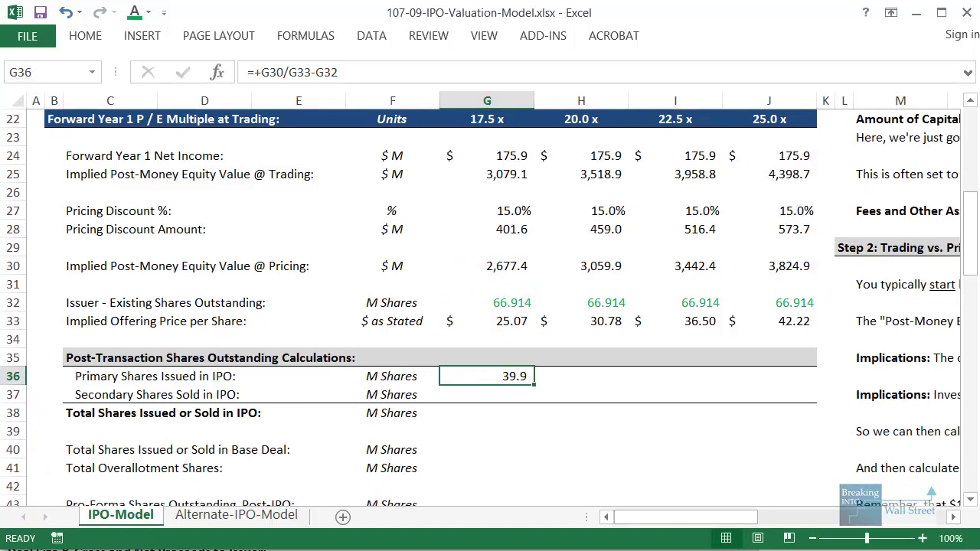
Step: In G37, calculate the Secondary Shares Sold in IPO with =+G36/Primary_Share_Pct-G36
key(Down)
text(=+)
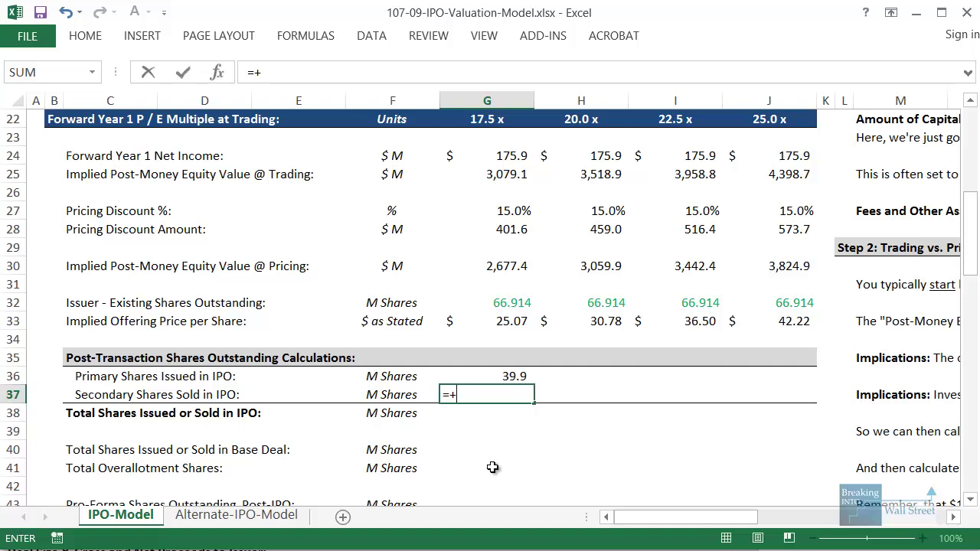
key(Up)
text(/)
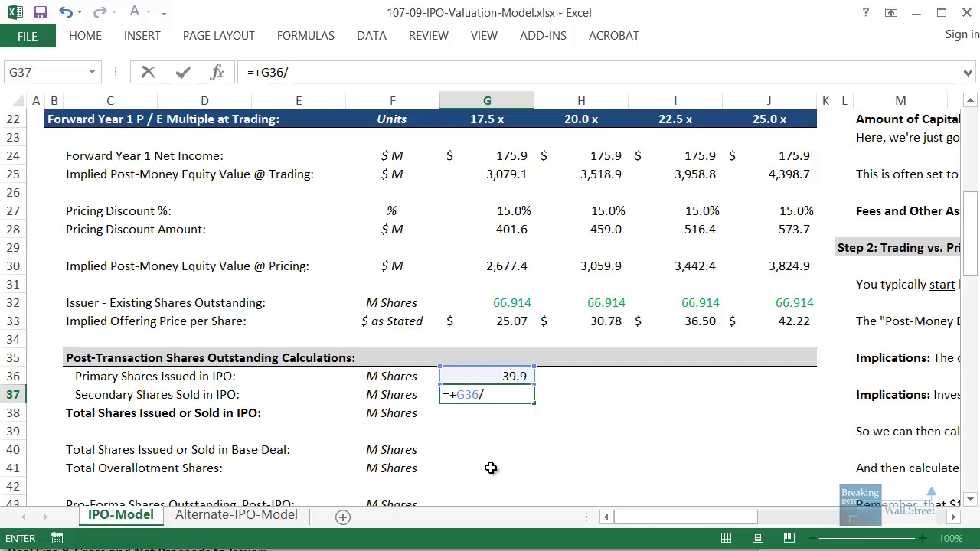
scroll(490, 467, up, 4)
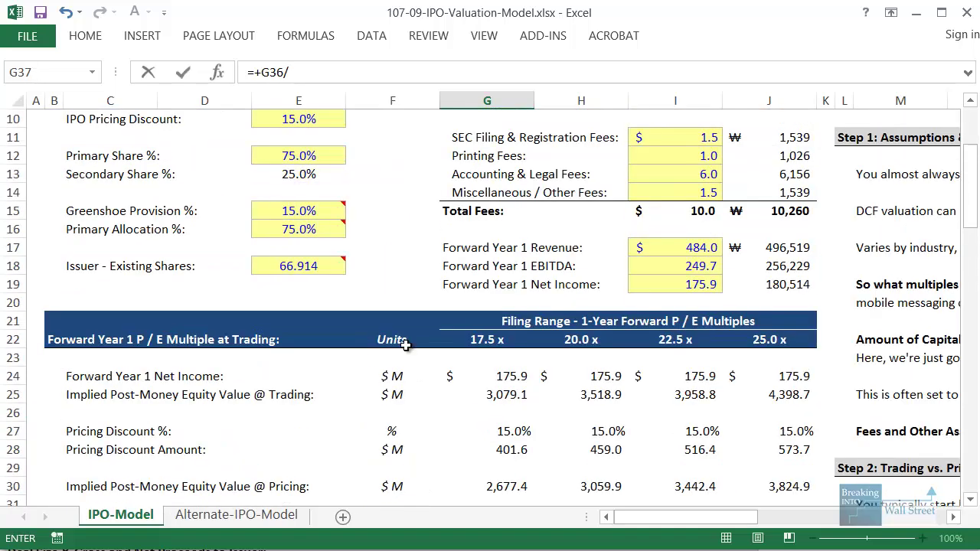
click(306, 156)
text(-)
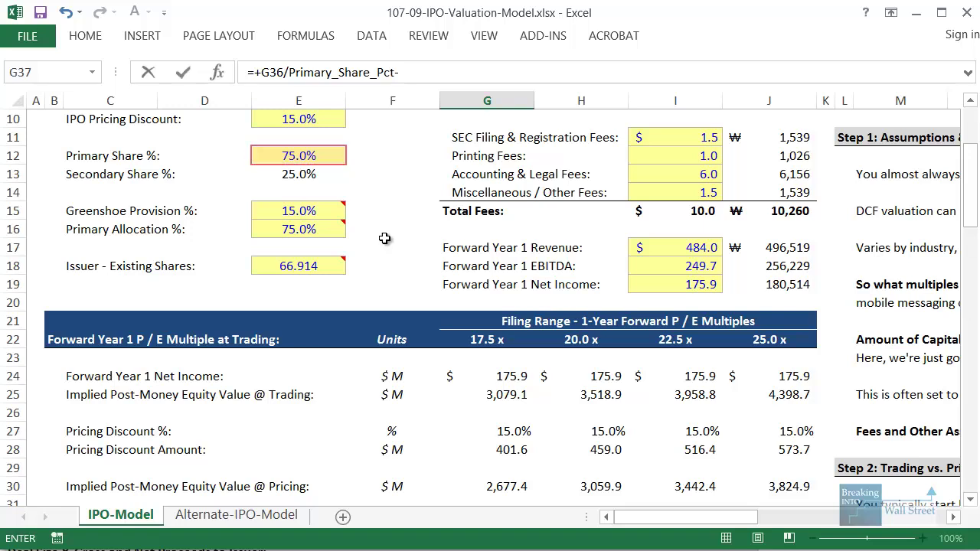
scroll(432, 253, down, 4)
click(510, 376)
key(ctrl+Return)
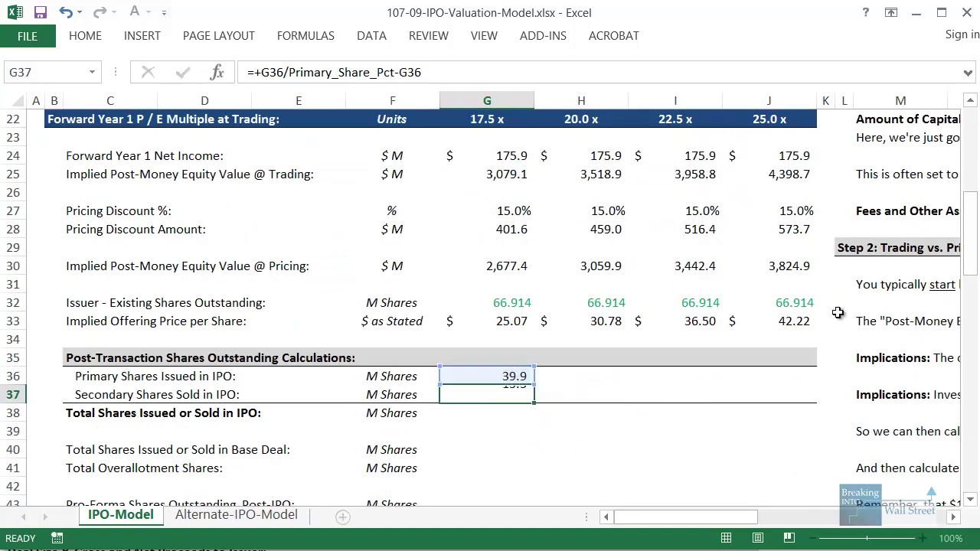
Step: In G38, sum the primary and secondary shares as the Total Shares Issued or Sold in IPO
key(Down)
key(alt+equal)
key(ctrl+Return)
Step: Copy the share formulas in G36:G38 across to column J, pasting formulas only
key(Up)
key(Up)
key(shift+Down)
key(shift+Down)
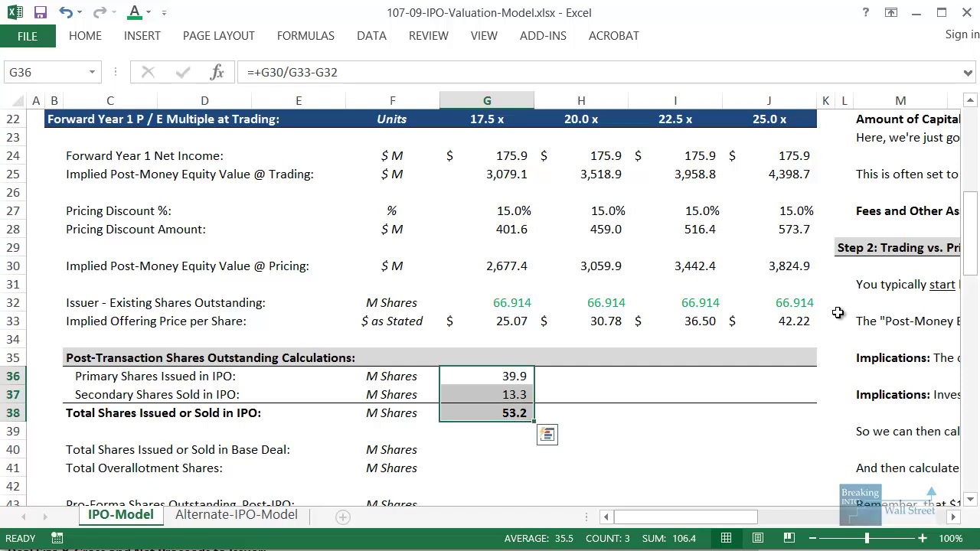
key(ctrl+c)
key(shift+Right)
key(shift+Right)
key(shift+Right)
key(ctrl+alt+v)
key(f)
key(Return)
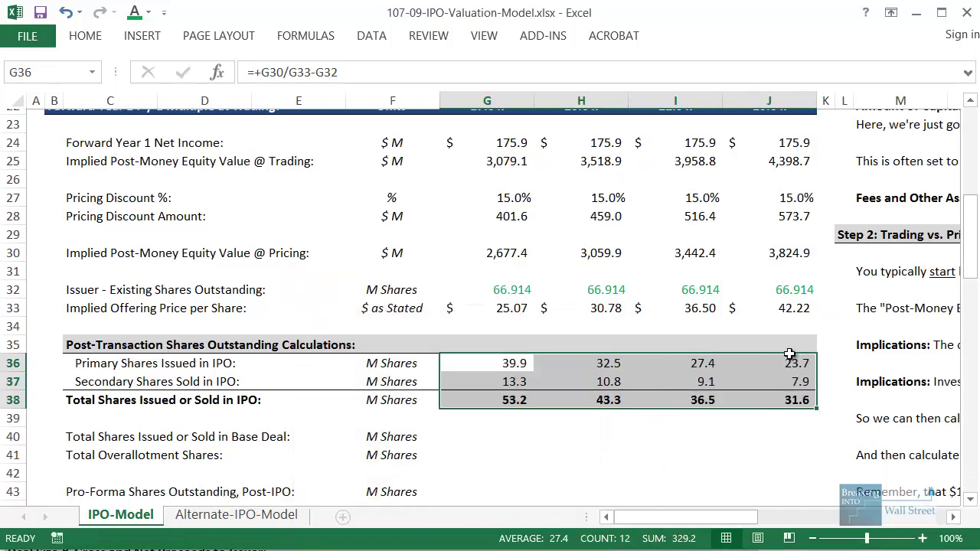
Step: Examine the Primary Shares Issued in IPO row across the four P / E multiples
scroll(689, 360, down, 2)
click(581, 411)
mouse_move(62, 245)
mouse_down()
mouse_move(911, 236)
mouse_move(829, 280)
mouse_up()
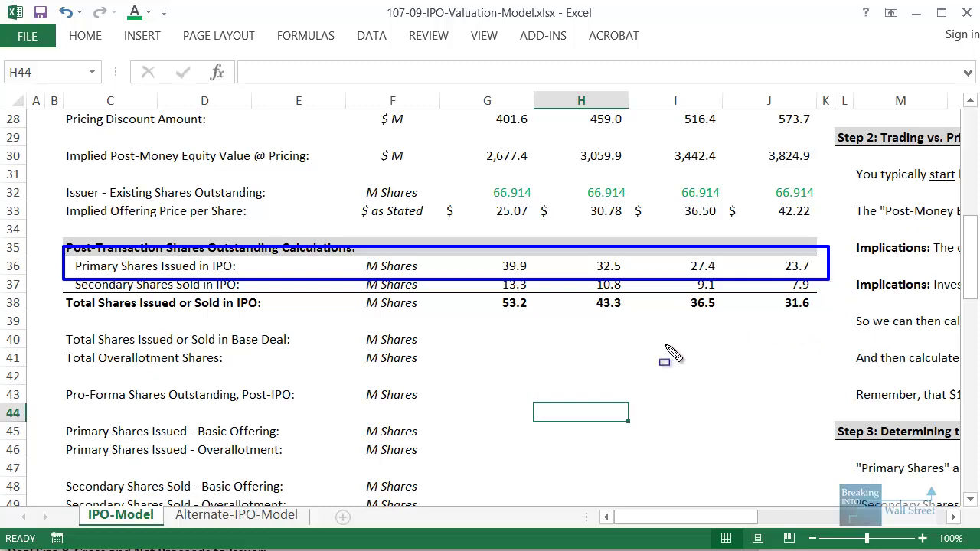
Step: In G40, calculate the Total Shares Issued or Sold in Base Deal with =+G38/(1+Greenshoe_Pct)
key(Escape)
key(Up)
key(Up)
key(Up)
key(Up)
key(Left)
scroll(485, 382, down, 1)
drag(87, 288, 437, 393)
click(492, 284)
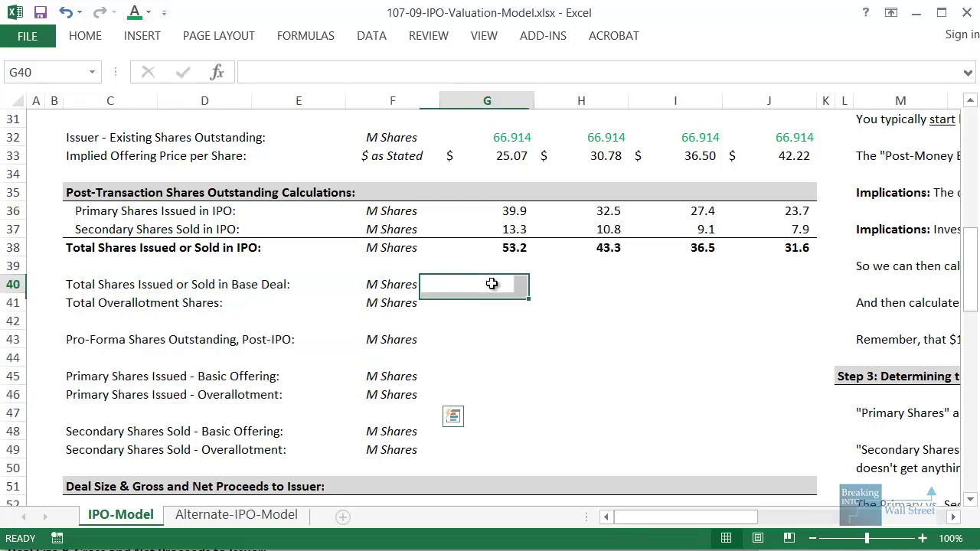
text(=)
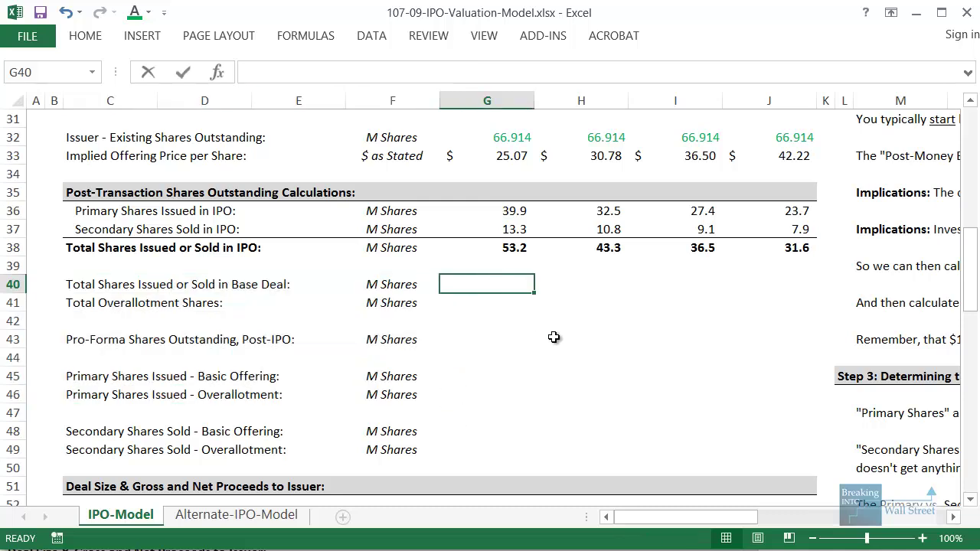
text(+)
key(Up)
key(Up)
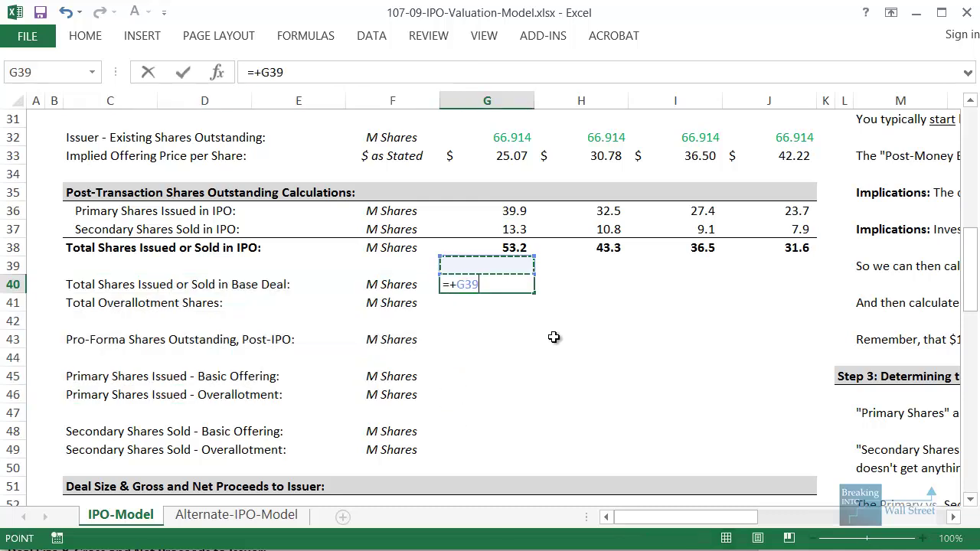
text(/(1+)
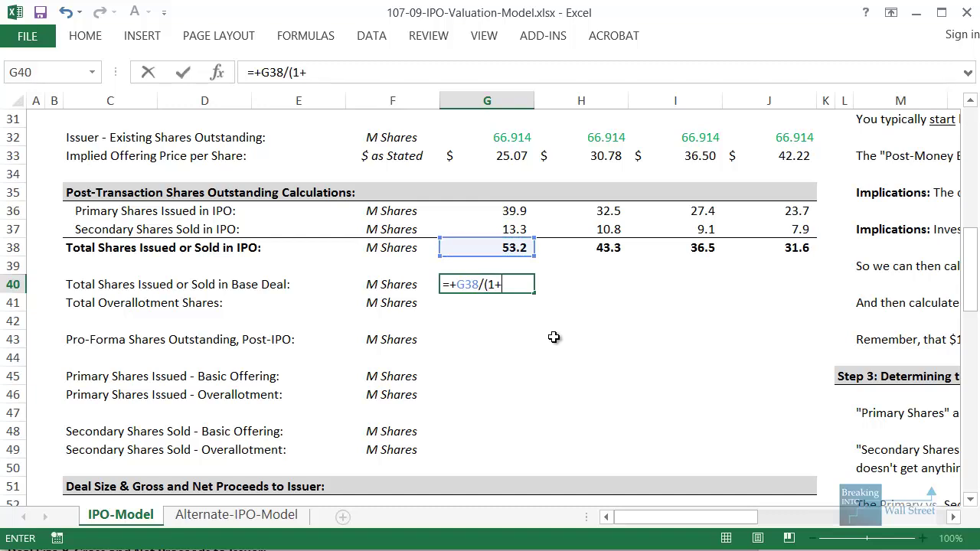
scroll(554, 337, up, 7)
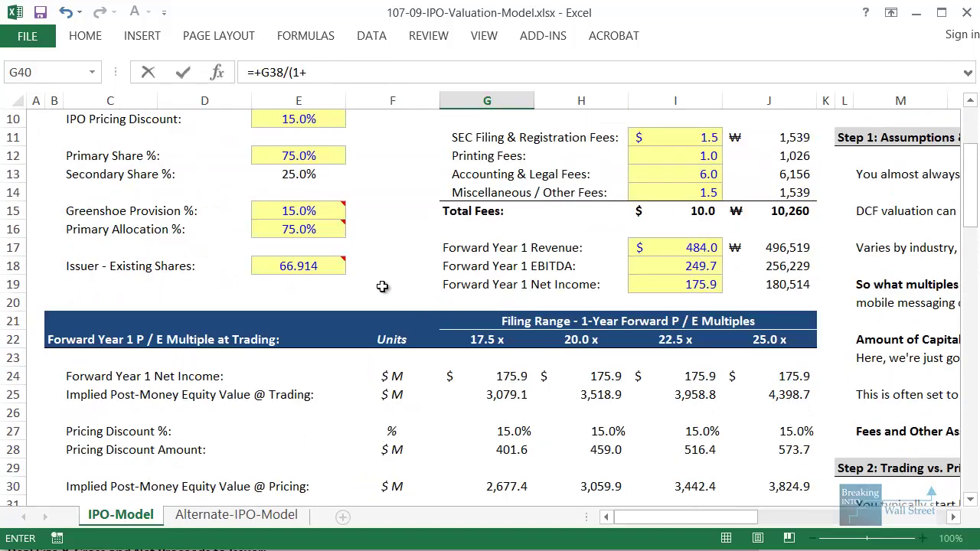
click(306, 211)
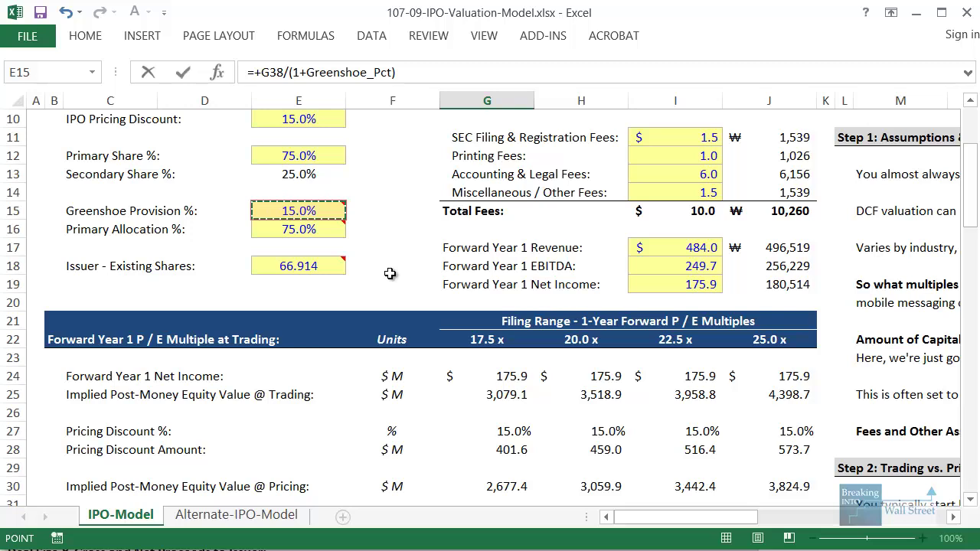
key(ctrl+Return)
Step: Copy the base deal shares formula in G40 across to column J, pasting formulas only
scroll(390, 273, down, 5)
key(ctrl+c)
key(shift+Right)
key(shift+Right)
key(shift+Right)
key(ctrl+alt+v)
key(f)
key(Return)
Step: In G41, calculate the Total Overallotment Shares with =+G38-G40
key(Down)
text(=+)
key(Up)
key(Up)
key(Up)
text(-)
key(Up)
key(ctrl+Return)
Step: Copy the overallotment shares formula in G41 across to column J, pasting formulas only, and review the row
key(ctrl+c)
key(shift+Right)
key(shift+Right)
key(shift+Right)
key(ctrl+alt+v)
key(f)
key(Return)
key(Down)
key(Up)
key(shift+space)
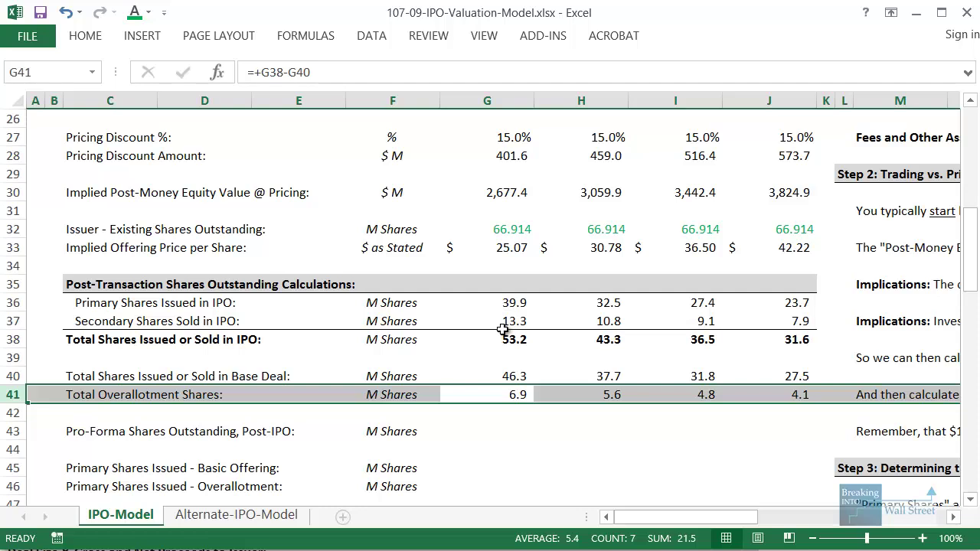
scroll(501, 329, down, 2)
mouse_move(60, 274)
mouse_down()
mouse_move(656, 342)
mouse_move(871, 301)
mouse_move(854, 301)
mouse_up()
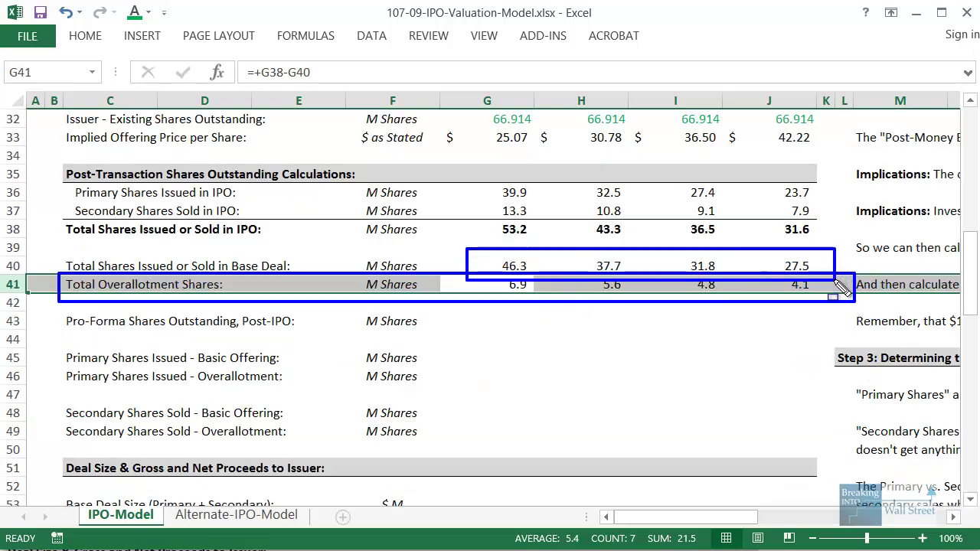
Step: In G43, calculate the Pro-Forma Shares Outstanding, Post-IPO with =+G30/G33
key(Down)
key(Down)
scroll(536, 379, down, 1)
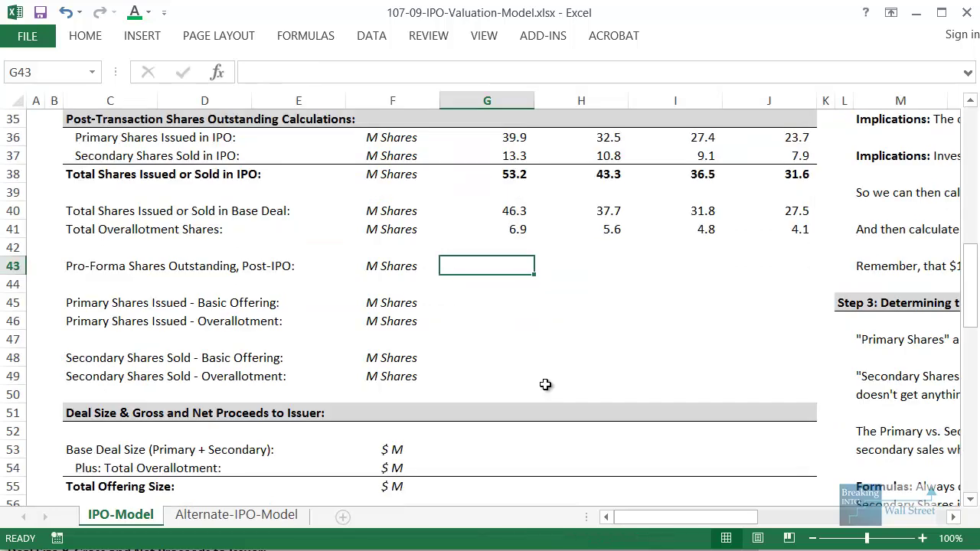
text(=+)
scroll(545, 386, up, 4)
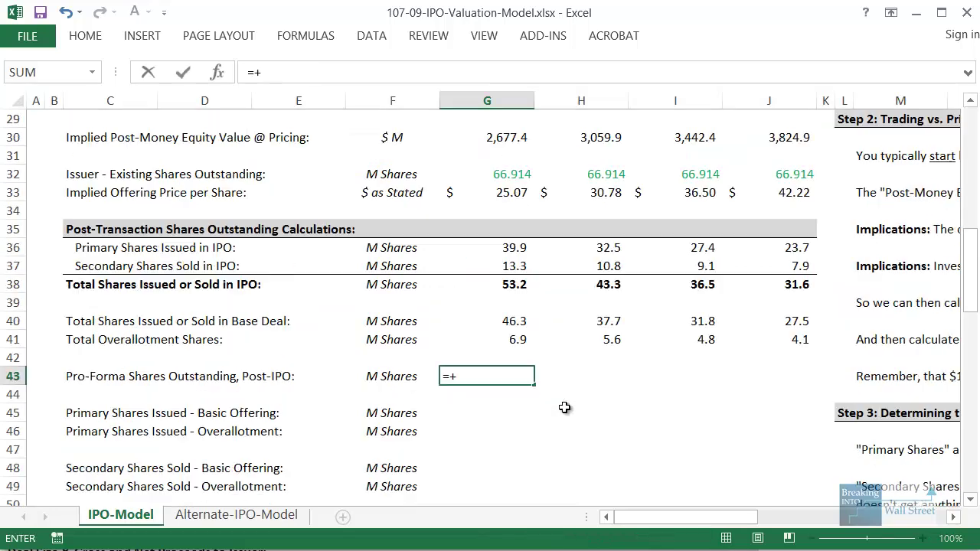
click(508, 256)
text(/)
click(528, 302)
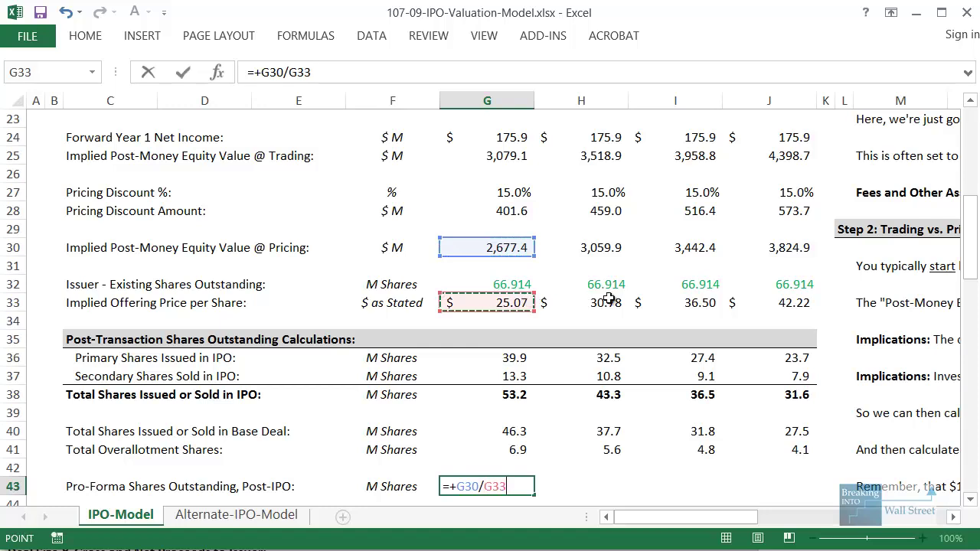
key(ctrl+Return)
Step: Fill the pro-forma shares formula in G43 across to column J
key(shift+Right)
key(shift+Right)
key(shift+Right)
key(ctrl+r)
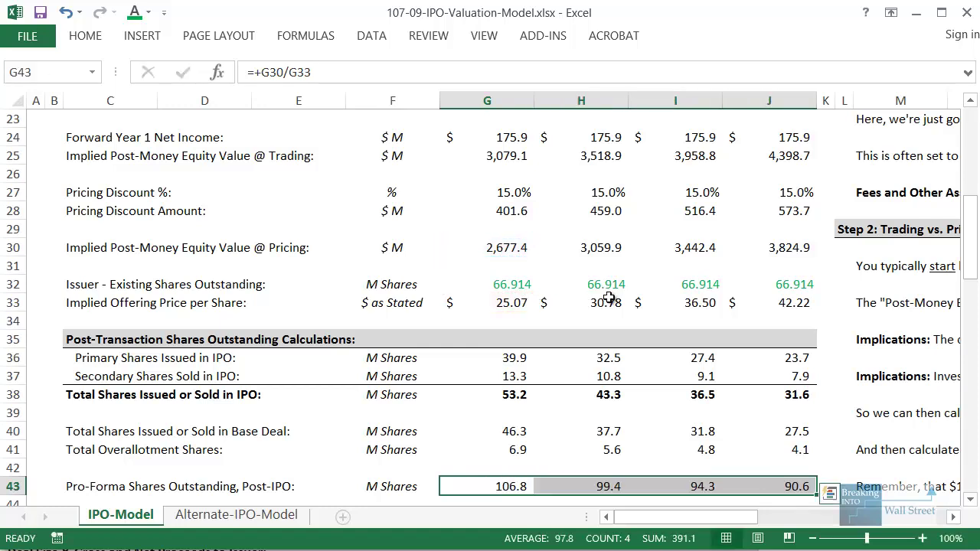
Step: In G46, calculate the Primary Shares Issued - Overallotment with =+G41*Greenshoe_Primary_Pct
scroll(606, 300, down, 2)
scroll(623, 466, down, 1)
key(Down)
key(Down)
key(Down)
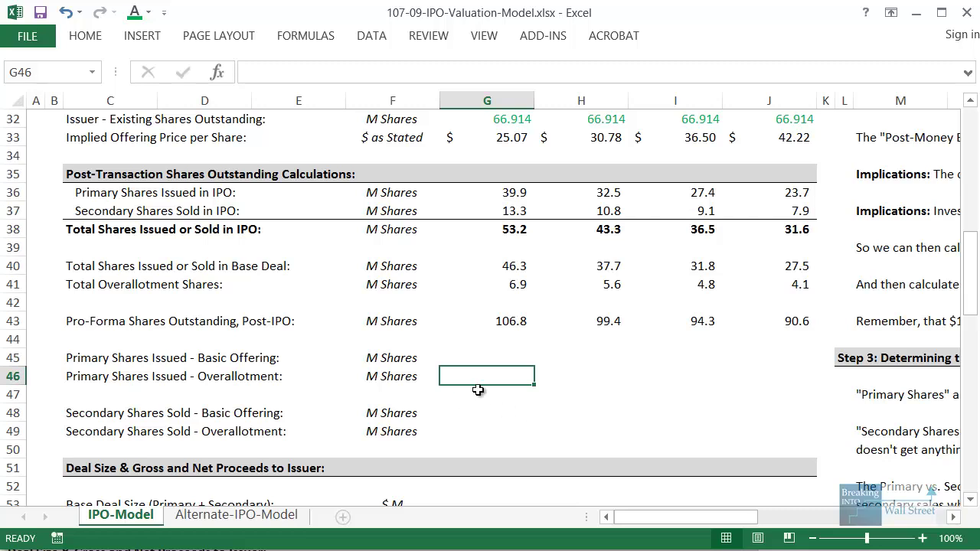
text(=+)
key(Up)
key(Up)
key(Up)
key(Up)
key(Up)
key(Up)
key(Up)
key(Up)
key(Up)
key(Down)
key(Down)
key(Down)
key(Down)
text(*)
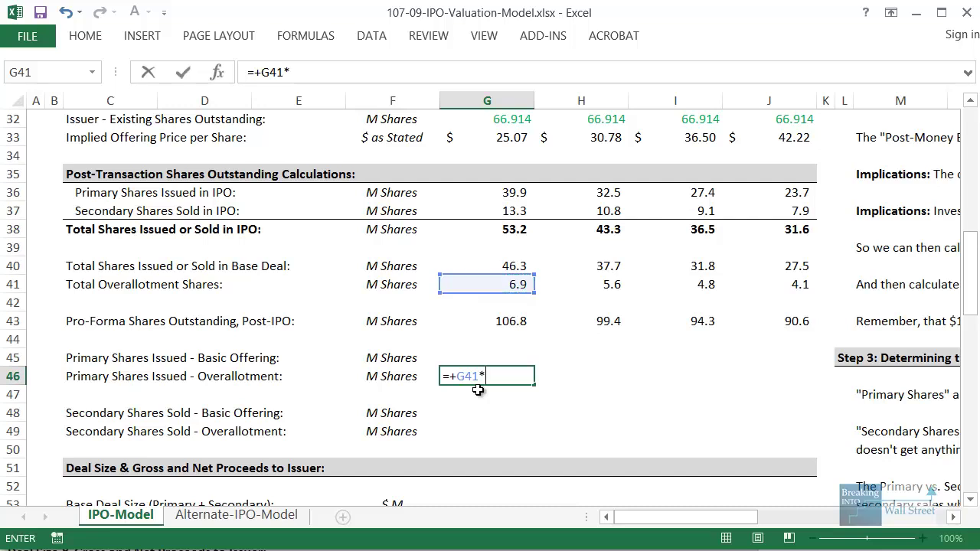
scroll(477, 390, up, 8)
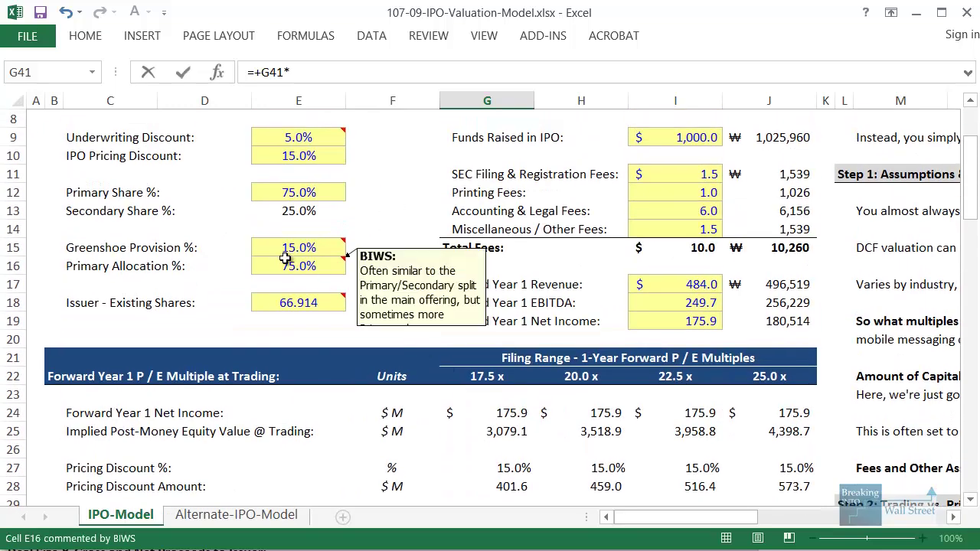
click(304, 264)
key(ctrl+Return)
Step: In G49, calculate the Secondary Shares Sold - Overallotment with =+G41*(1-Greenshoe_Primary_Pct)
scroll(548, 352, down, 8)
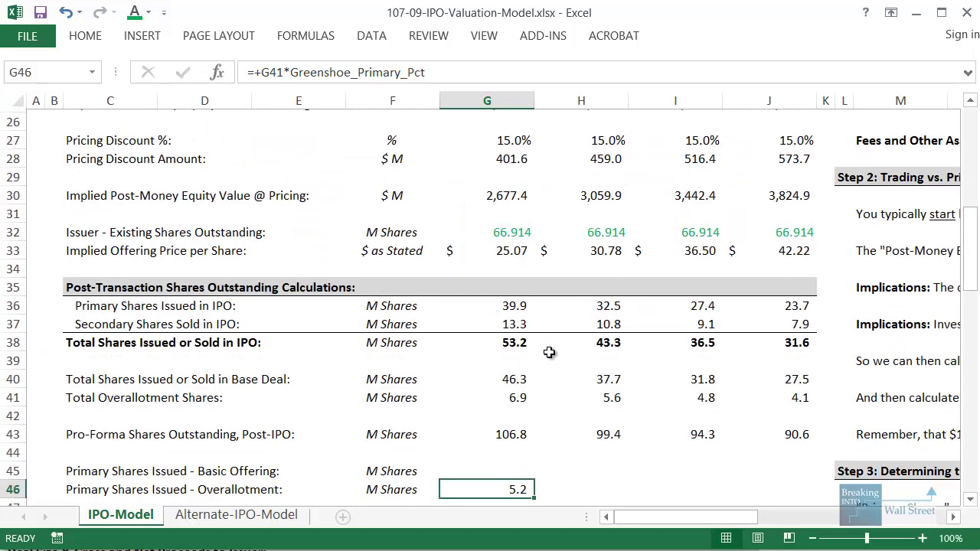
key(Down)
key(Down)
key(Down)
text(=+)
key(Up)
key(Up)
key(Up)
key(Up)
key(Up)
key(Up)
key(Up)
key(Up)
text(*)
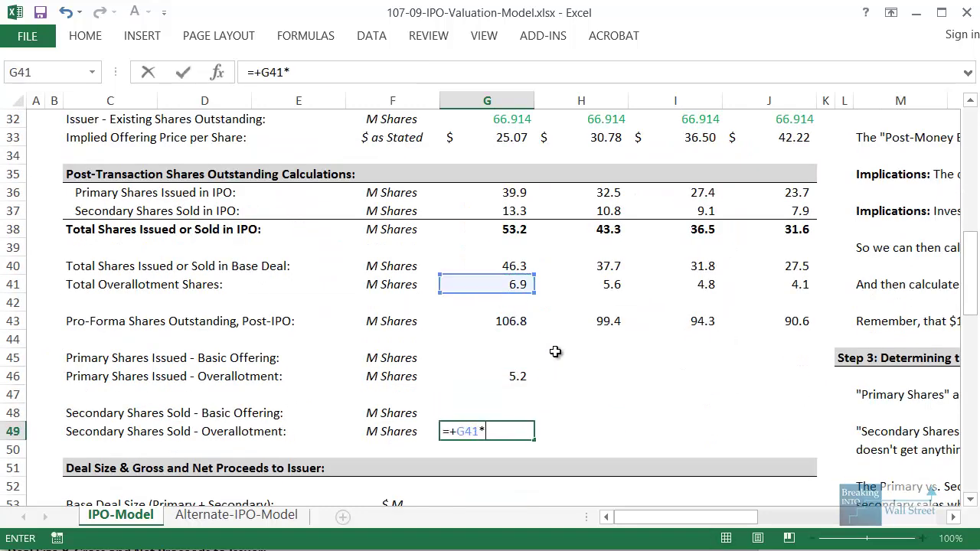
text((1-G)
key(BackSpace)
scroll(555, 352, up, 7)
click(284, 207)
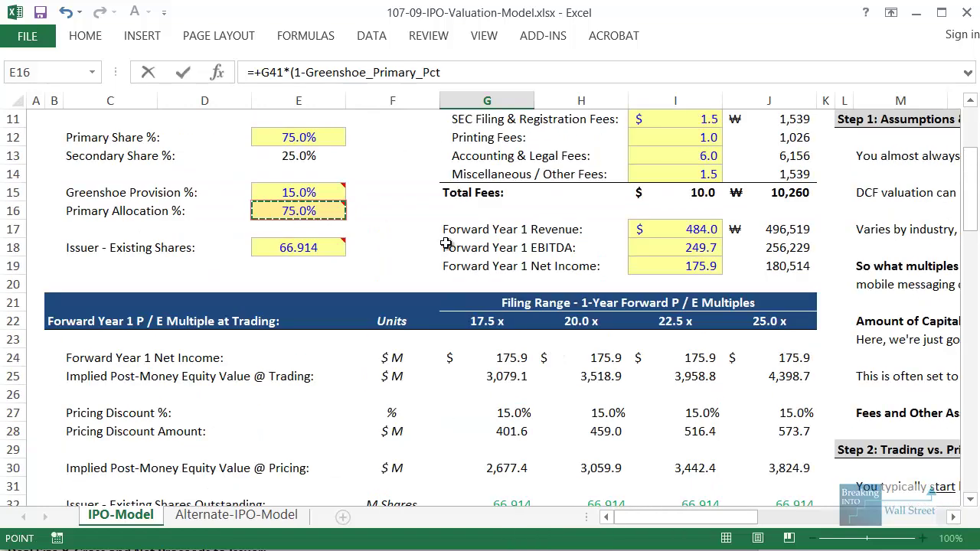
key(ctrl+Return)
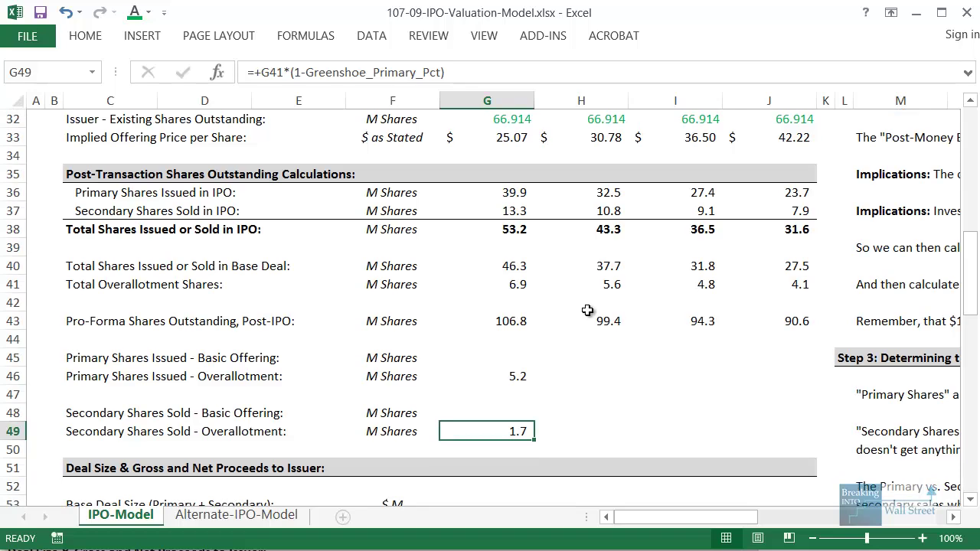
Step: In G45, calculate the Primary Shares Issued - Basic Offering with =+G36-G46
key(Up)
key(Up)
key(Up)
key(Up)
text(=+)
key(Up)
key(Up)
key(Up)
key(Up)
key(Up)
key(Up)
key(Up)
key(Up)
key(Up)
text(-)
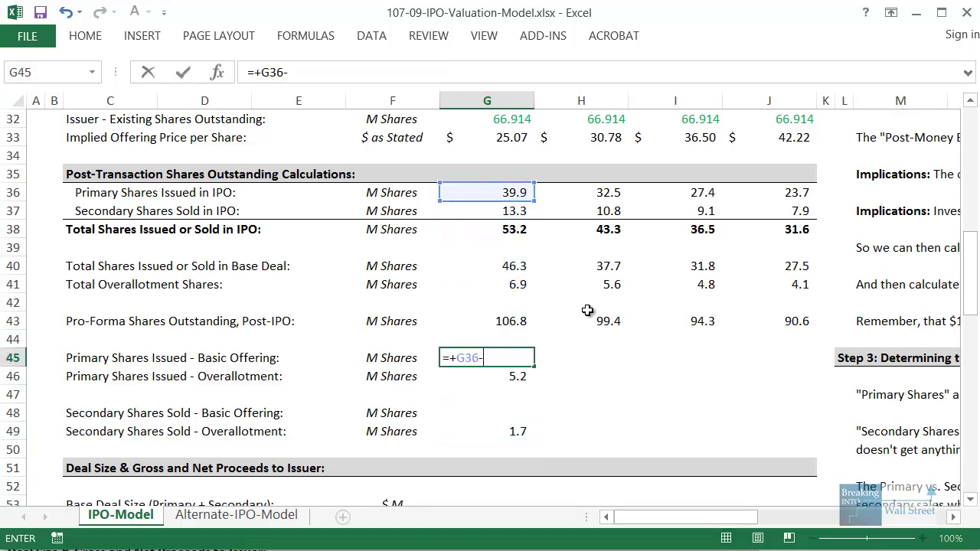
key(Down)
key(ctrl+Return)
Step: In G48, calculate the Secondary Shares Sold - Basic Offering with =+G37-G49
key(shift+Down)
key(Down)
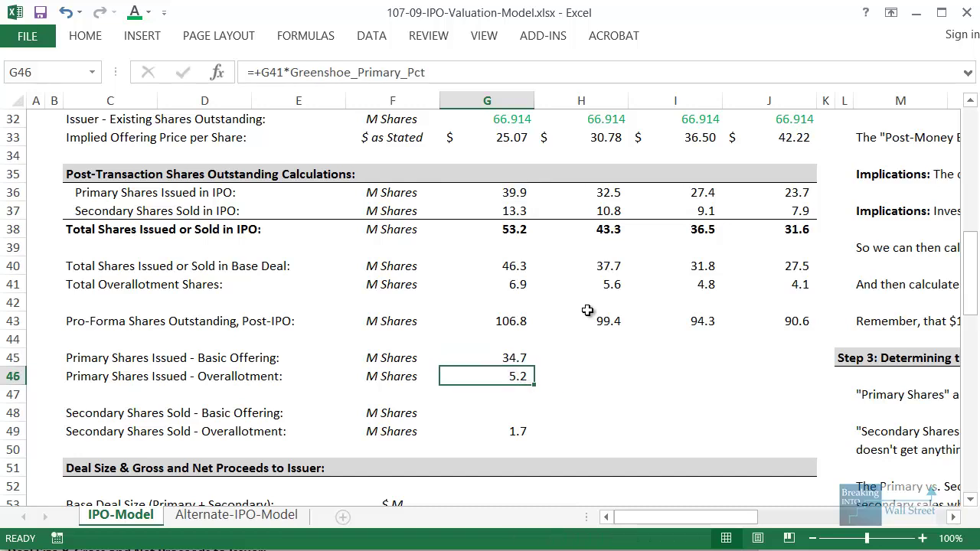
key(Down)
key(Down)
text(=+)
key(Up)
key(Up)
key(Up)
key(Up)
key(Up)
key(Up)
key(Up)
key(Up)
key(Up)
key(Up)
key(Up)
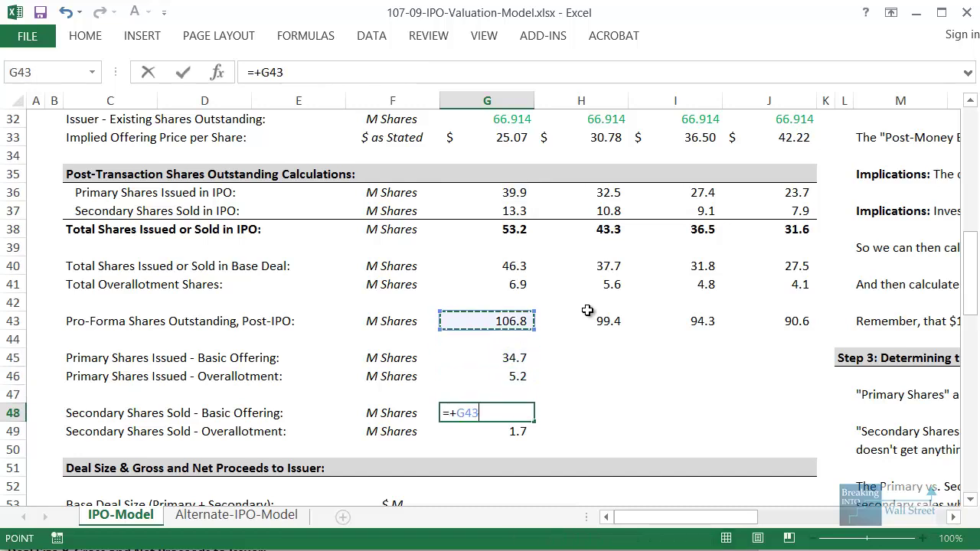
text(-)
key(Down)
key(ctrl+Return)
Step: Fill the primary and secondary share split formulas in G45:G49 across to column J
key(Up)
key(Up)
key(Up)
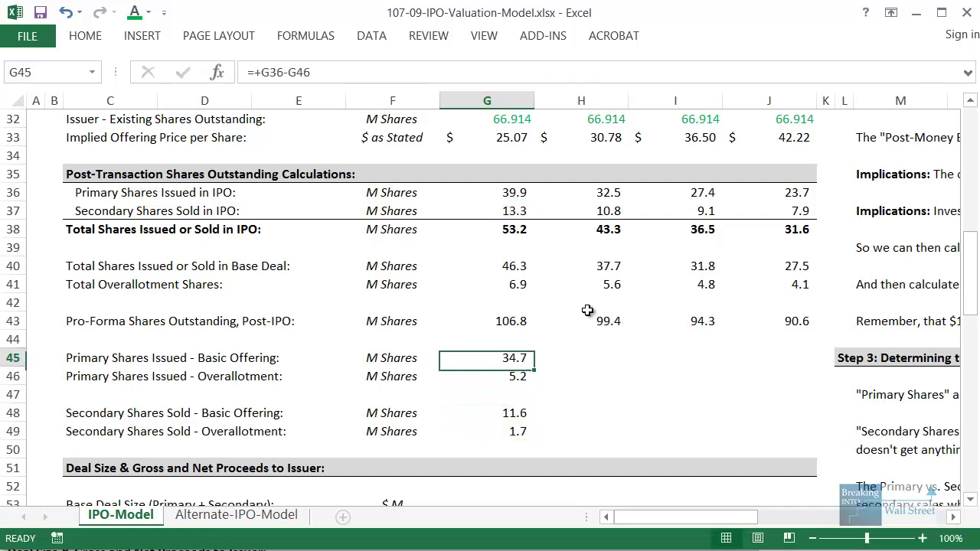
key(shift+Down)
key(shift+Down)
key(shift+Down)
key(shift+Right)
key(shift+Down)
key(shift+Right)
key(shift+Right)
key(ctrl+r)
key(Right)
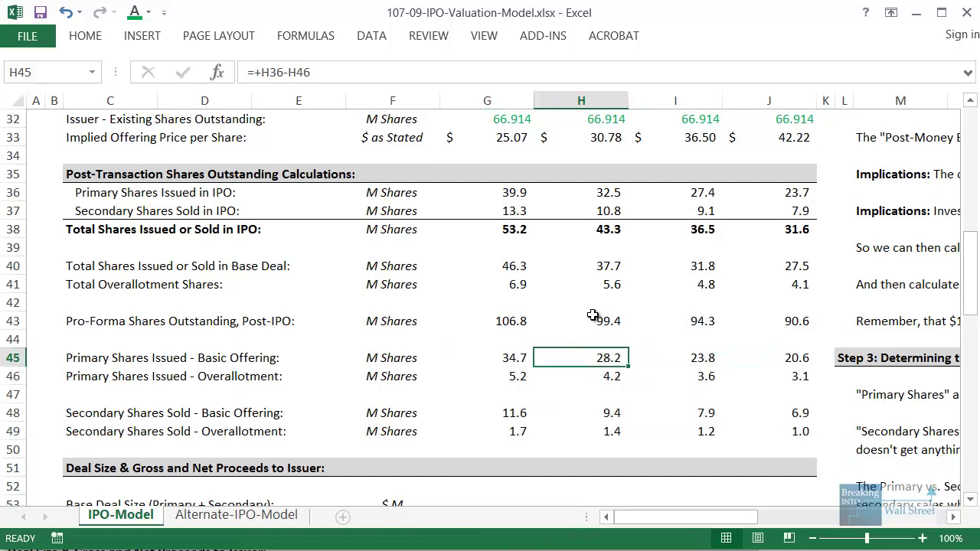
Step: Examine the Post-Transaction Shares Outstanding section, comparing the Total Shares Issued or Sold with the Implied Offering Price per Share across the multiples
drag(497, 192, 770, 429)
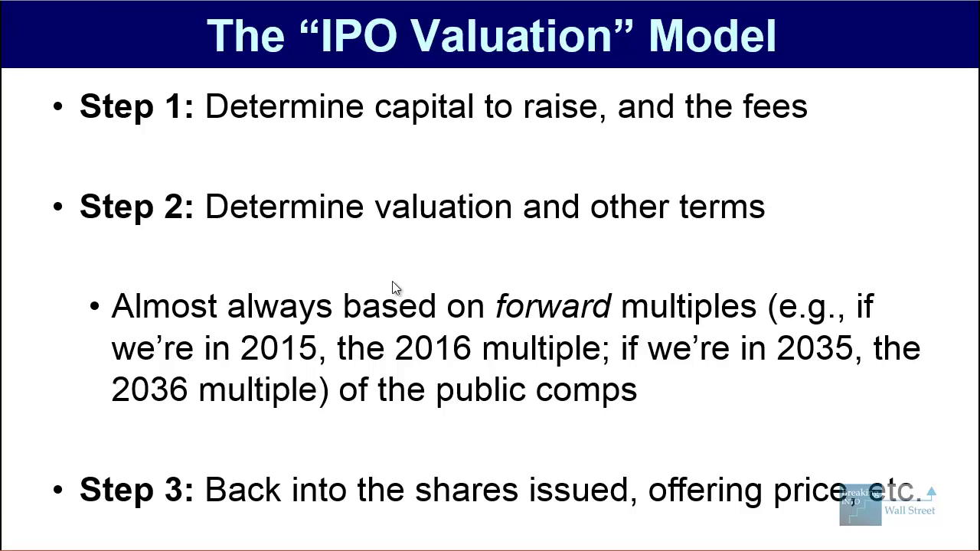
mouse_move(209, 168)
mouse_down()
mouse_move(554, 237)
mouse_move(816, 242)
mouse_up()
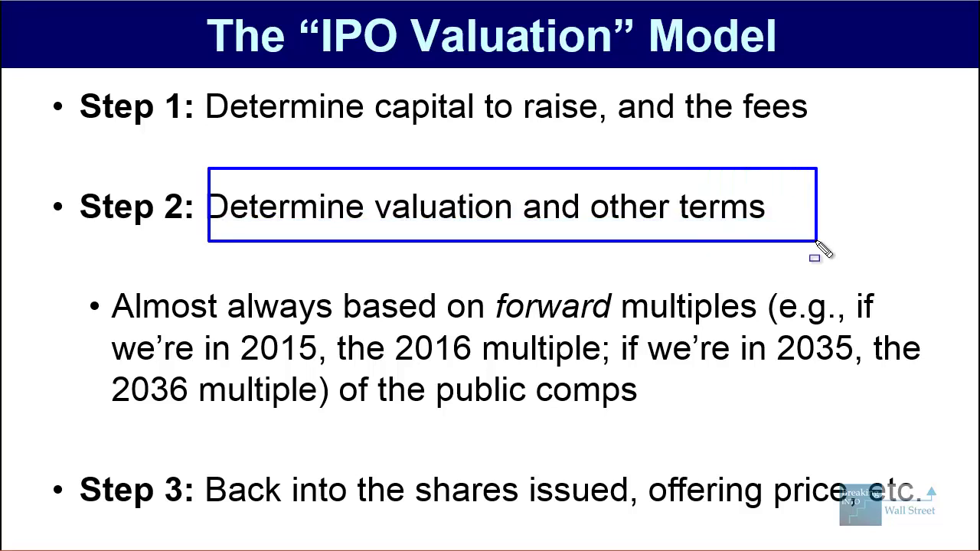
key(Escape)
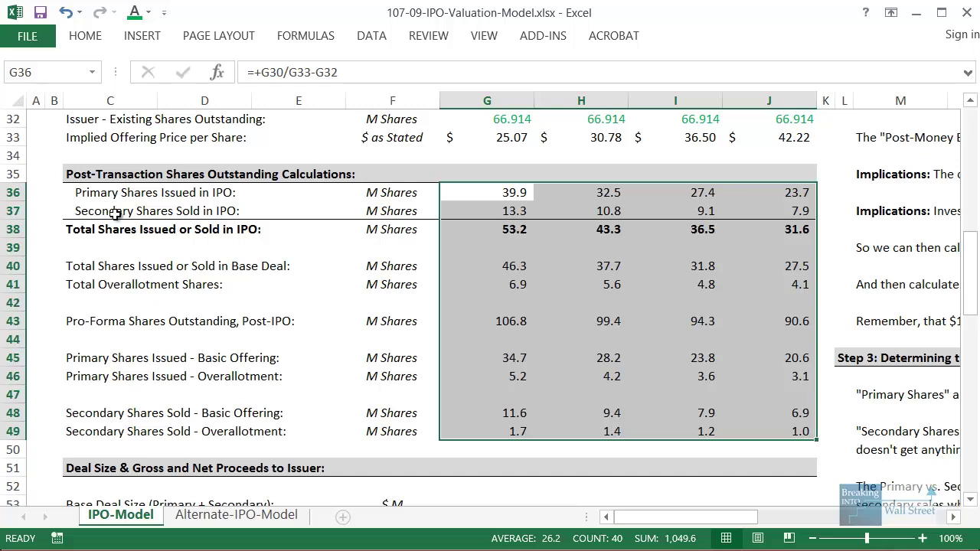
drag(76, 173, 781, 428)
scroll(781, 428, up, 3)
drag(437, 291, 855, 313)
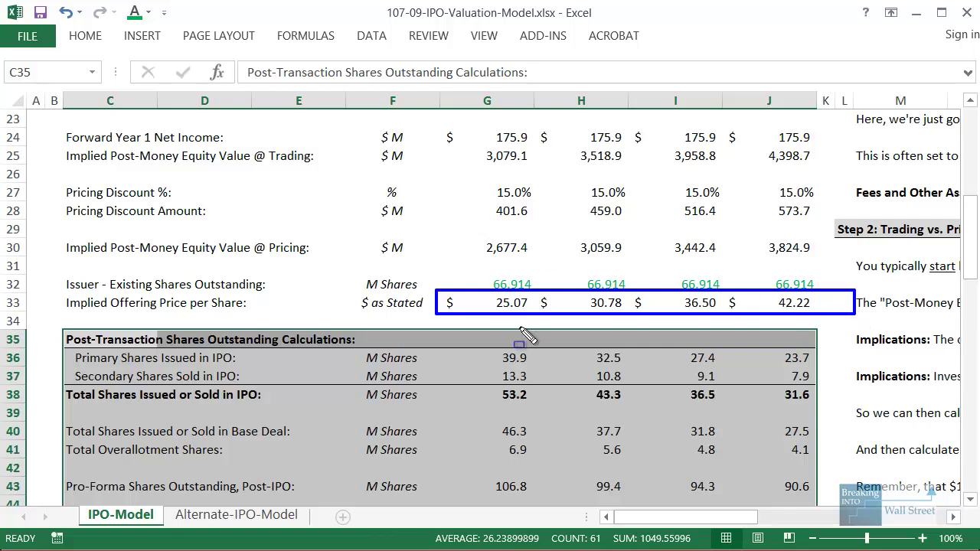
drag(481, 383, 832, 406)
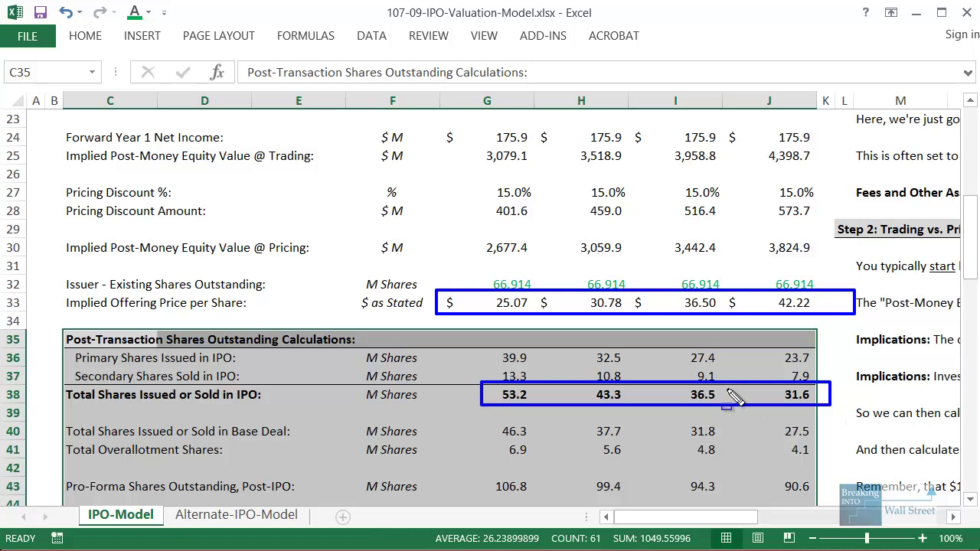
key(Escape)
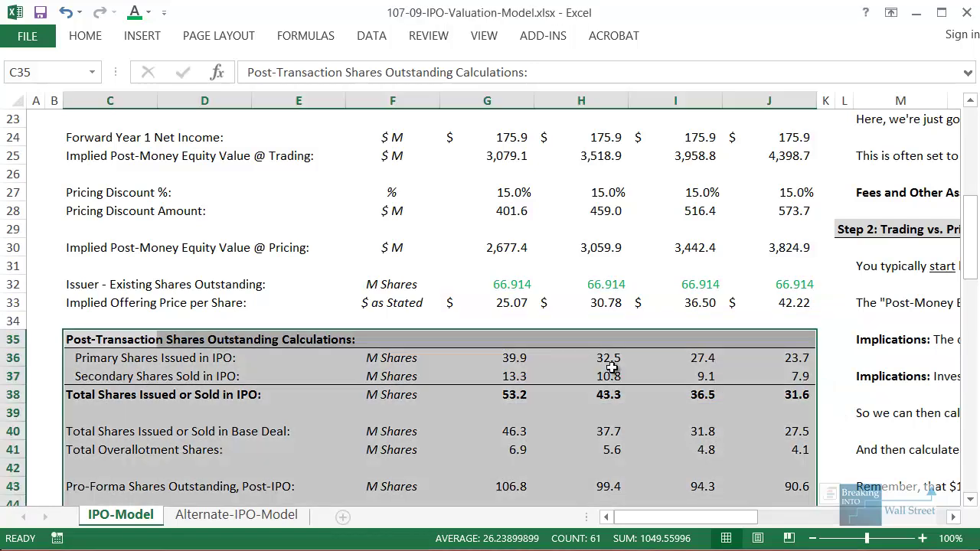
Step: Examine the Deal Size & Gross and Net Proceeds to Issuer section, from the offering size rows through % Company Sold in IPO
scroll(612, 374, down, 7)
click(470, 284)
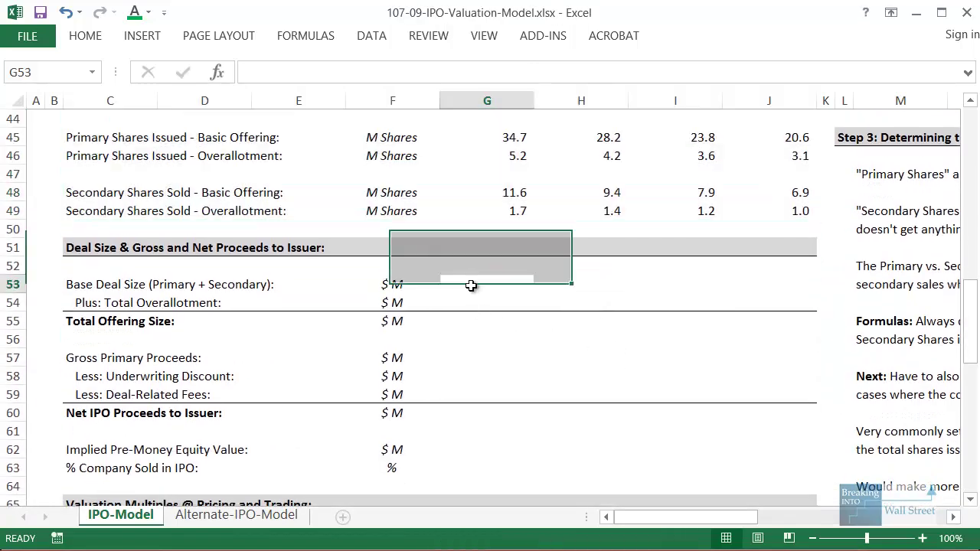
drag(69, 247, 767, 322)
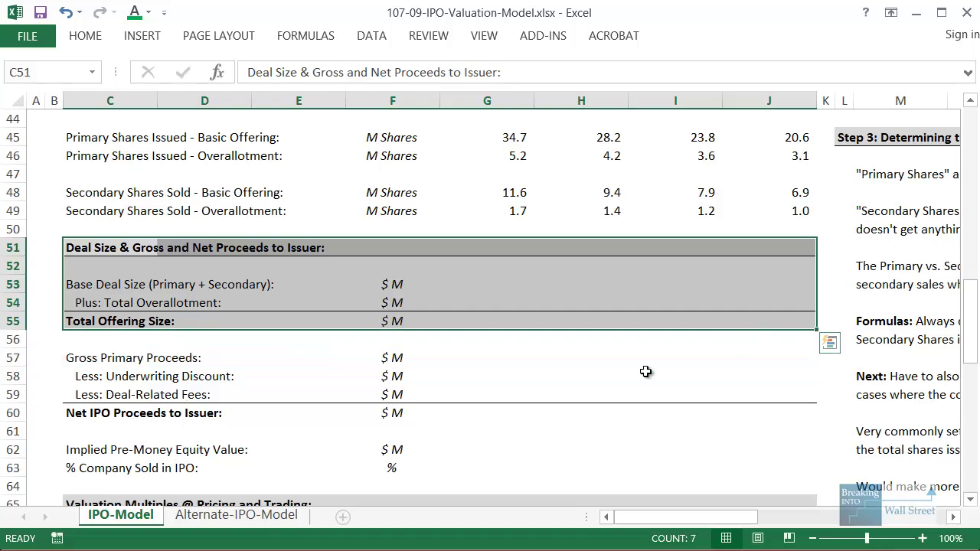
scroll(424, 413, down, 1)
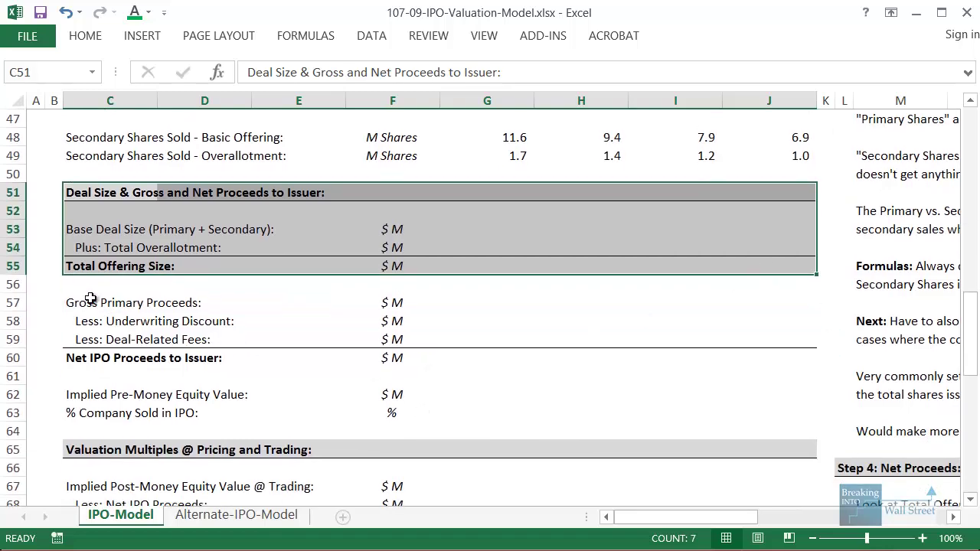
mouse_move(90, 298)
mouse_down()
mouse_move(678, 396)
mouse_move(800, 391)
mouse_move(797, 411)
mouse_up()
scroll(587, 422, down, 1)
mouse_move(51, 345)
mouse_down()
mouse_move(897, 361)
mouse_move(823, 373)
mouse_up()
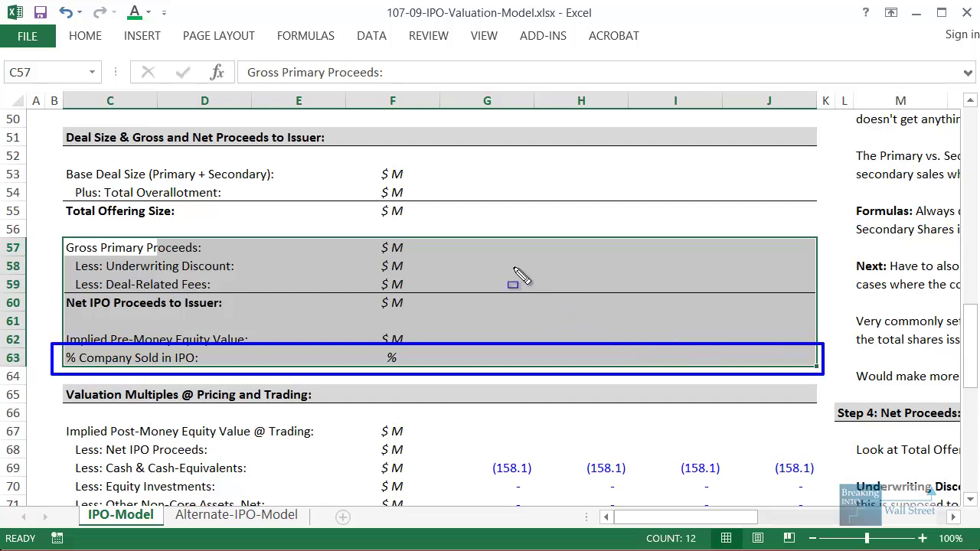
key(Escape)
Step: In G53, calculate the Base Deal Size (Primary + Secondary) with =+G40*G33
click(495, 377)
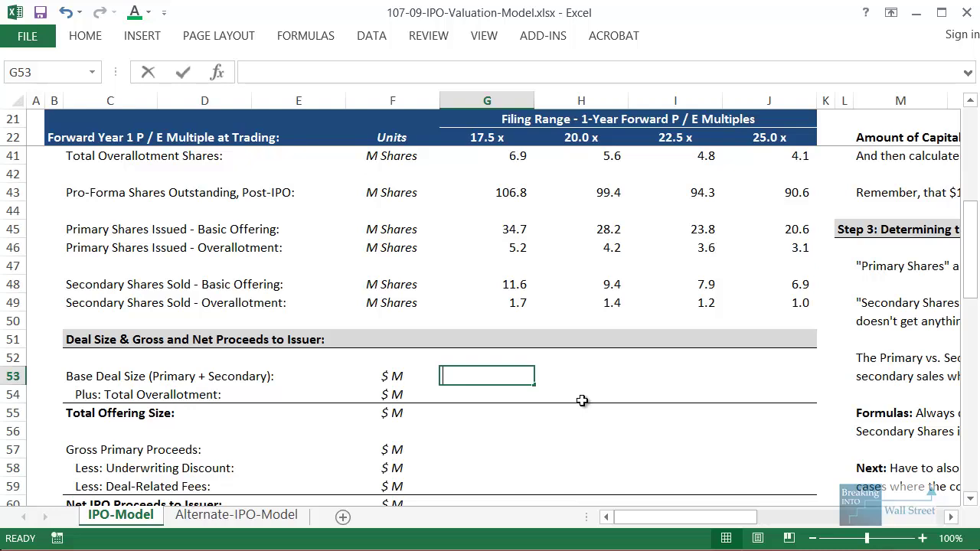
text(=+)
scroll(582, 400, up, 4)
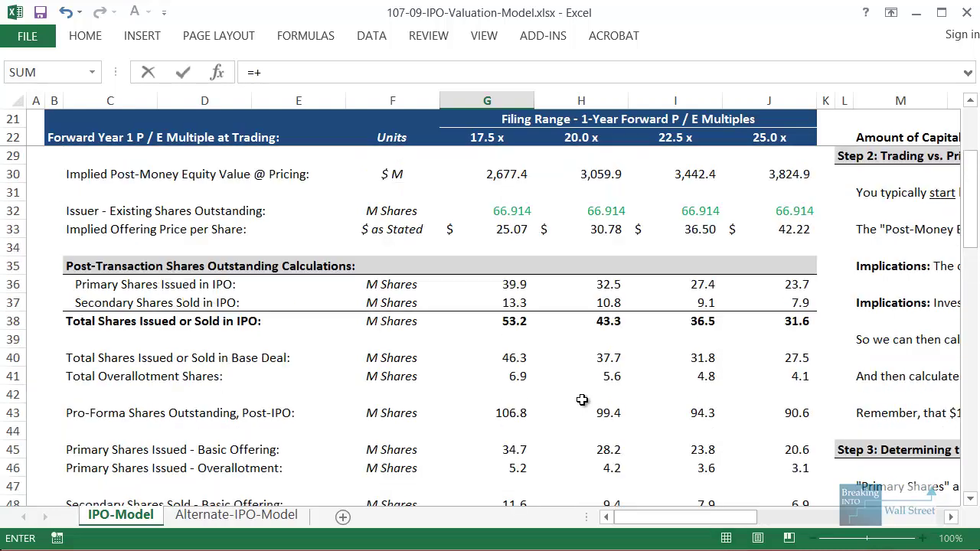
click(507, 322)
scroll(513, 337, down, 3)
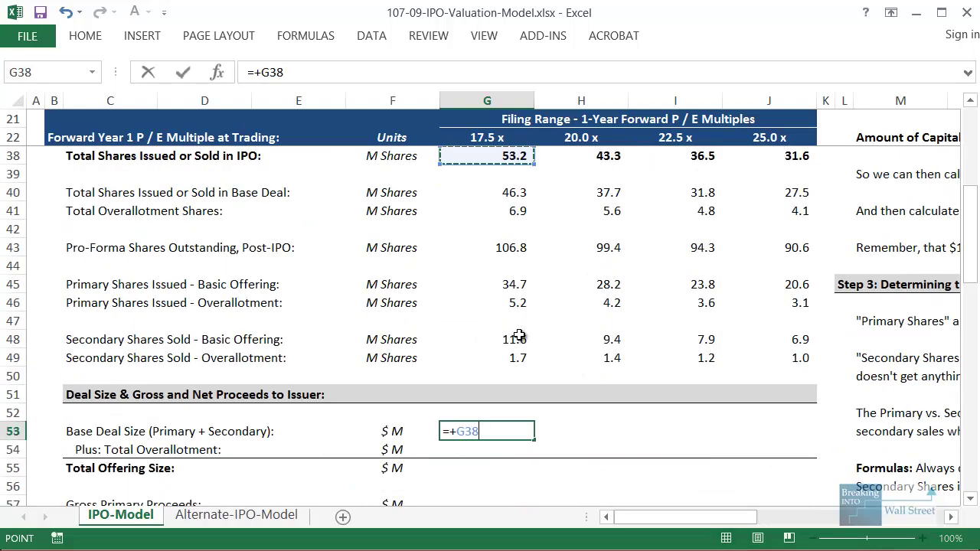
scroll(519, 333, up, 1)
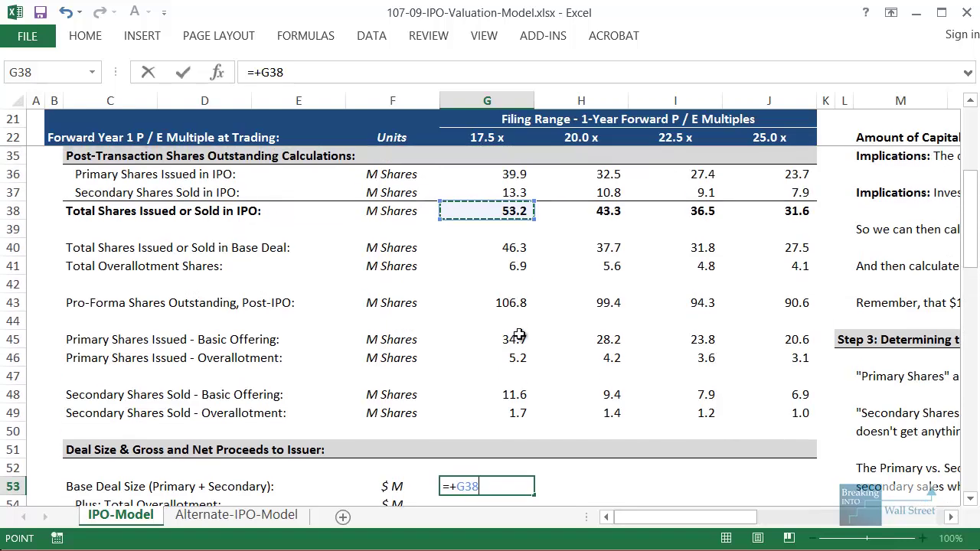
click(506, 253)
key(ctrl+Return)
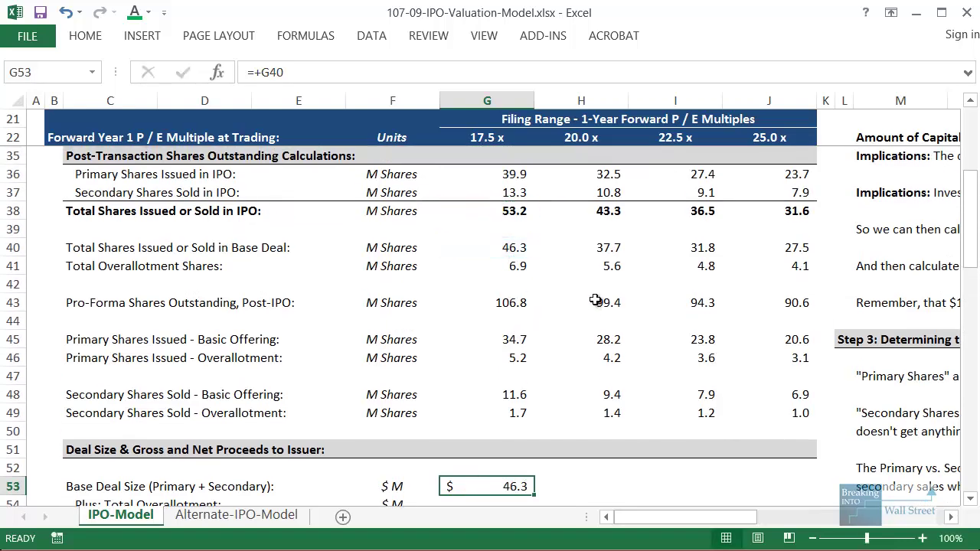
key(F2)
text(*)
scroll(605, 302, up, 2)
click(510, 224)
key(Return)
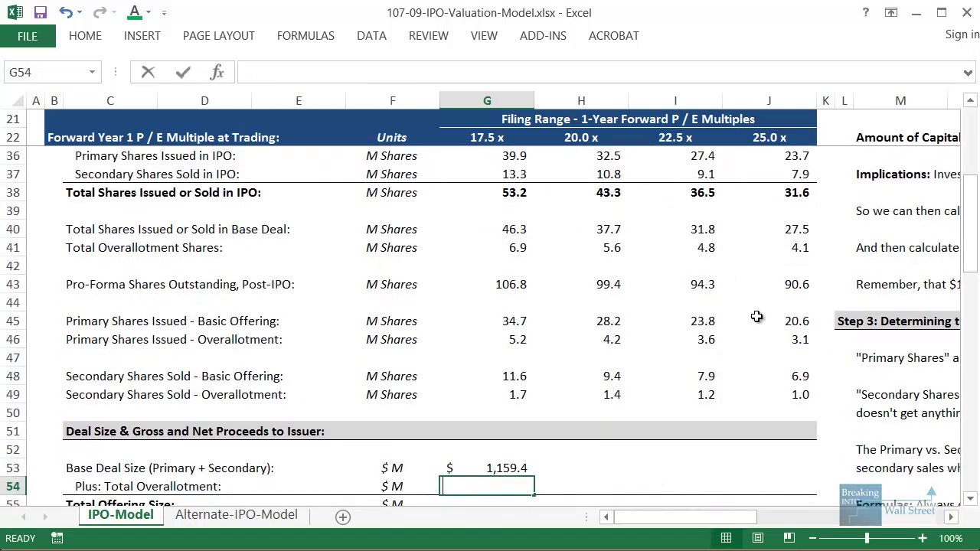
Step: In G54, calculate the Total Overallotment amount with =+G41*G33
text(=+)
key(Up)
key(Up)
key(Up)
key(Up)
key(Up)
key(Up)
key(Up)
key(Up)
key(Up)
key(Up)
key(Up)
key(Up)
key(Up)
text(*()
scroll(756, 315, up, 1)
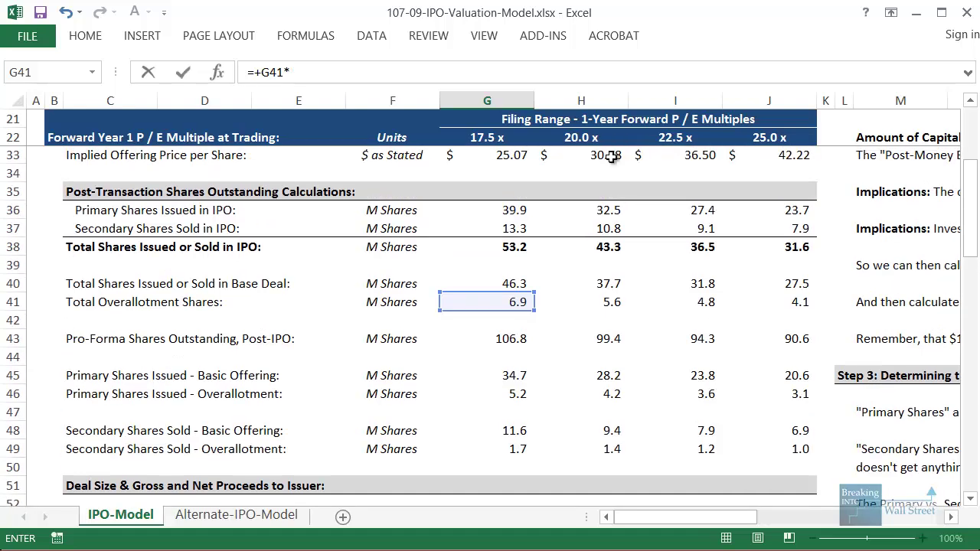
click(514, 156)
key(ctrl+Return)
Step: In G55, sum the base deal size and total overallotment as the Total Offering Size
key(Down)
key(alt+equal)
key(ctrl+Return)
Step: Fill the deal size, overallotment and total offering size formulas in G53:G55 across to column J
scroll(684, 326, down, 4)
key(Down)
key(Up)
key(Up)
key(Up)
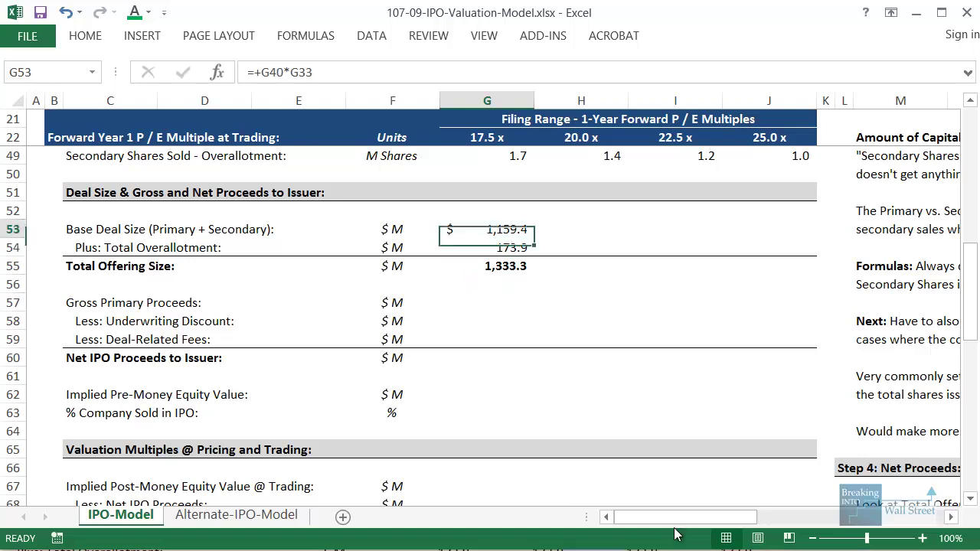
key(shift+Down)
key(shift+Down)
key(shift+Right)
key(shift+Right)
key(shift+Right)
key(ctrl+r)
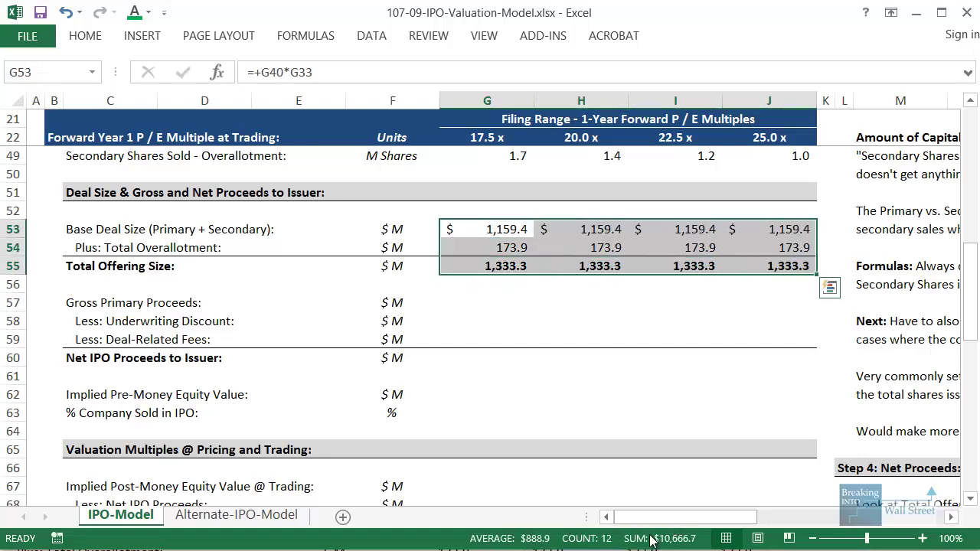
Step: Compare the deal size figures across the P / E multiples with the Primary Shares Issued in IPO row
click(769, 393)
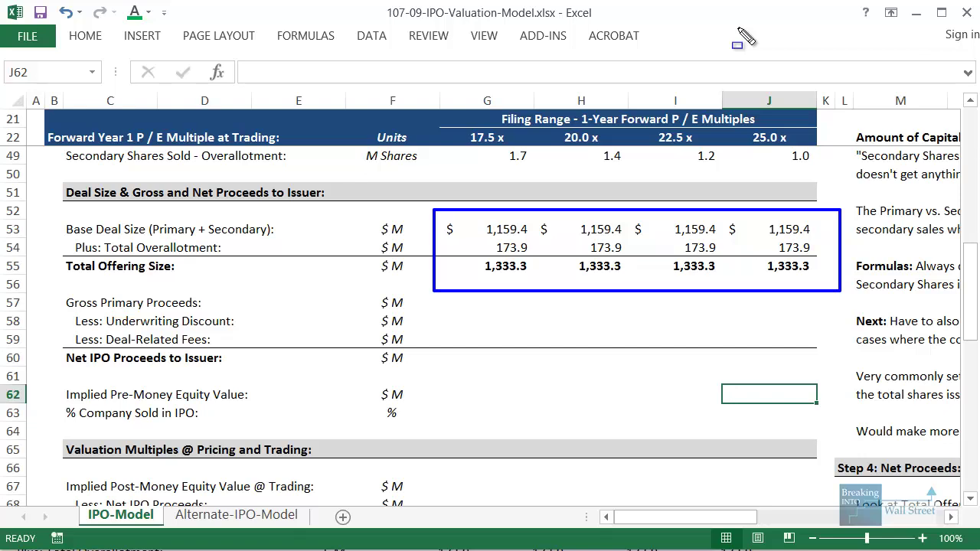
mouse_move(448, 115)
mouse_down()
mouse_move(642, 150)
mouse_move(818, 151)
mouse_up()
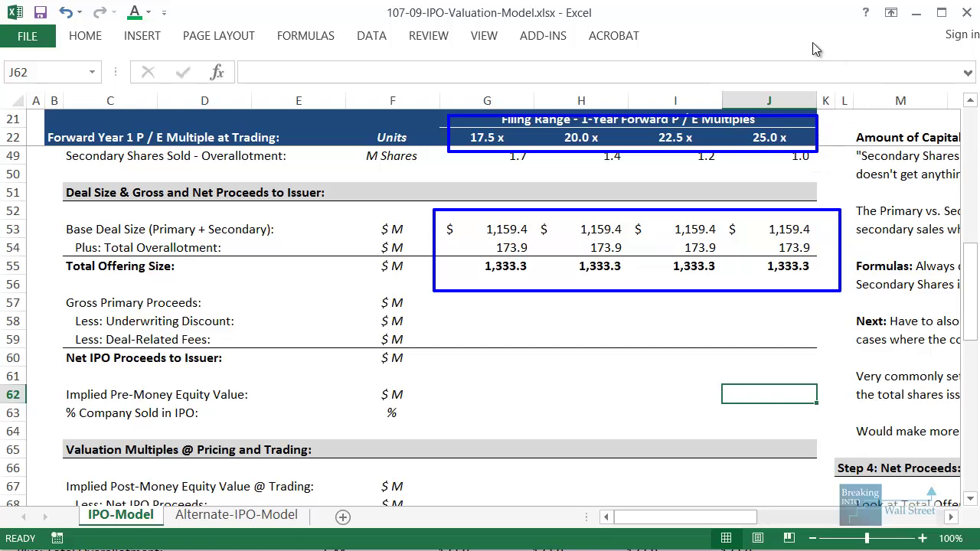
key(Escape)
scroll(719, 302, up, 3)
scroll(720, 252, up, 3)
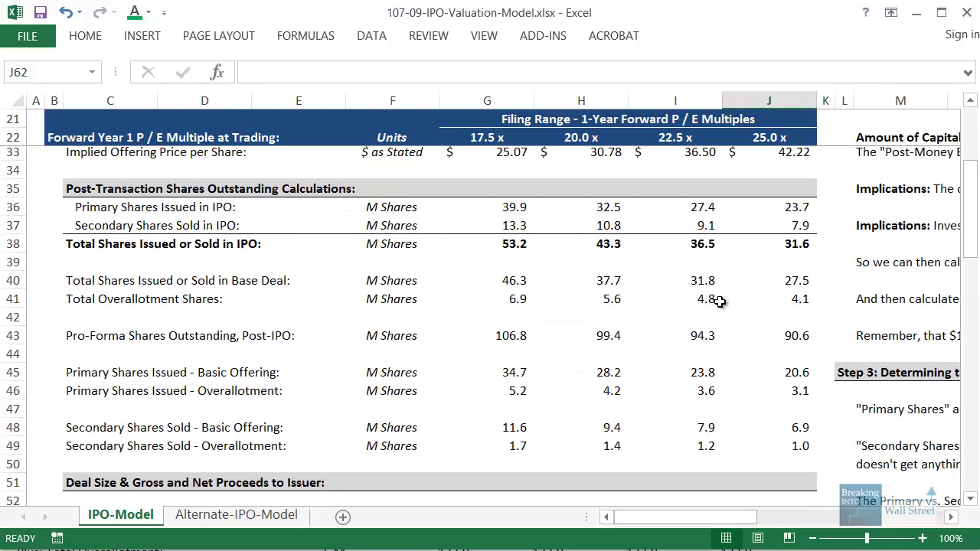
mouse_move(476, 235)
mouse_down()
mouse_move(741, 273)
mouse_move(831, 256)
mouse_up()
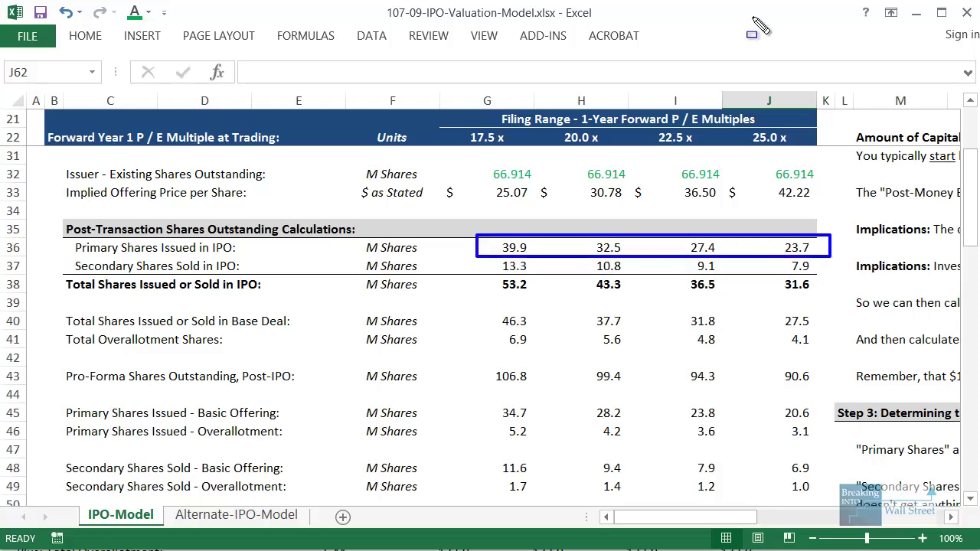
key(Escape)
Step: In G57, calculate the Gross Primary Proceeds with =+G36*G33
scroll(502, 357, down, 5)
click(501, 357)
scroll(501, 358, up, 1)
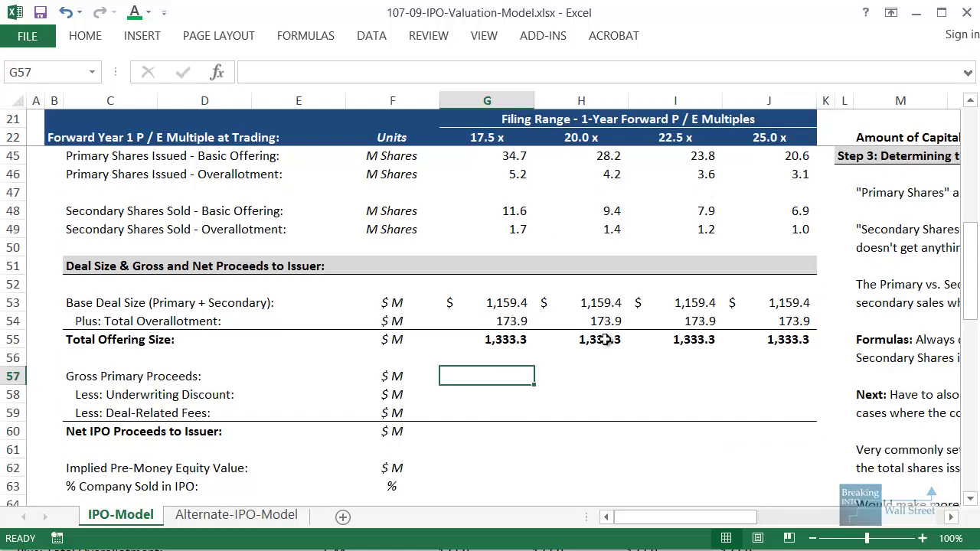
text(=+)
scroll(605, 340, up, 5)
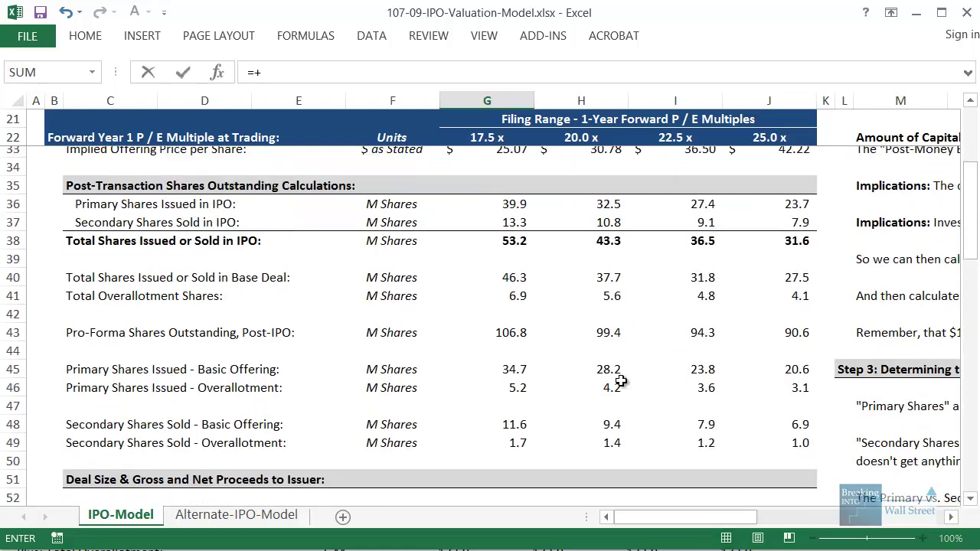
click(507, 264)
scroll(506, 265, up, 1)
text(()
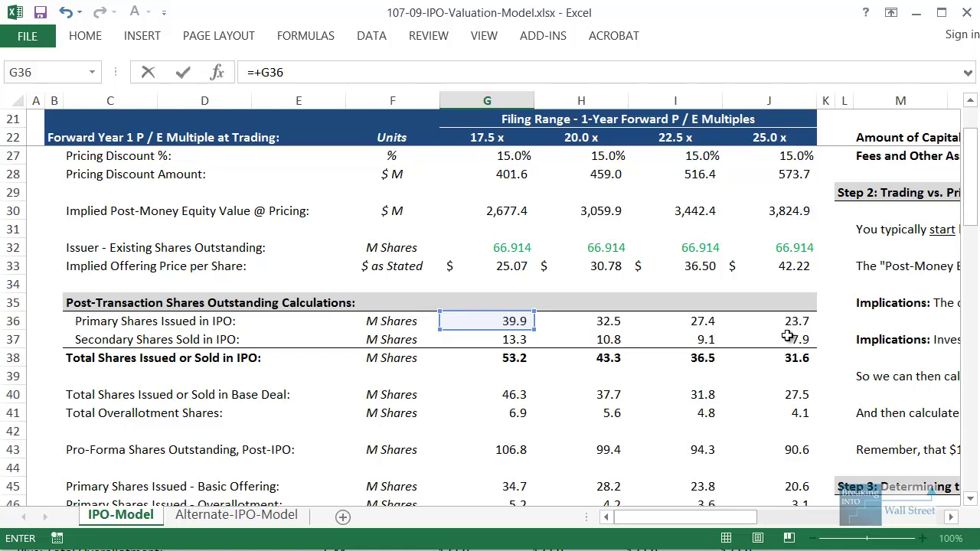
click(513, 264)
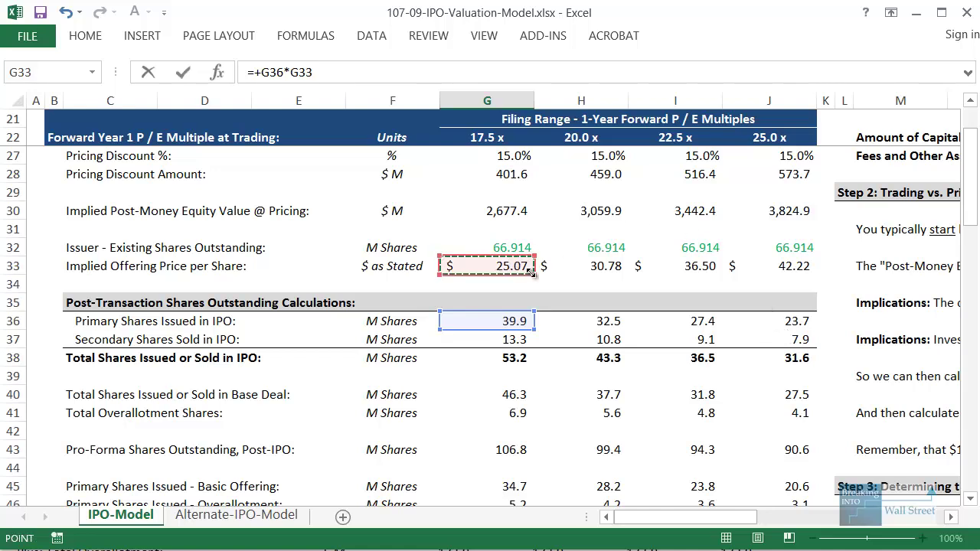
scroll(531, 271, down, 6)
key(Return)
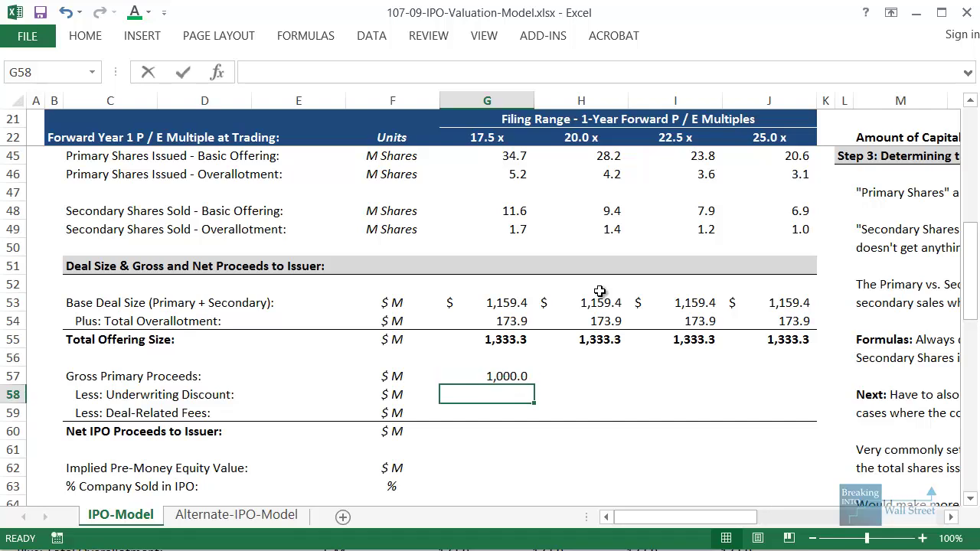
text(=)
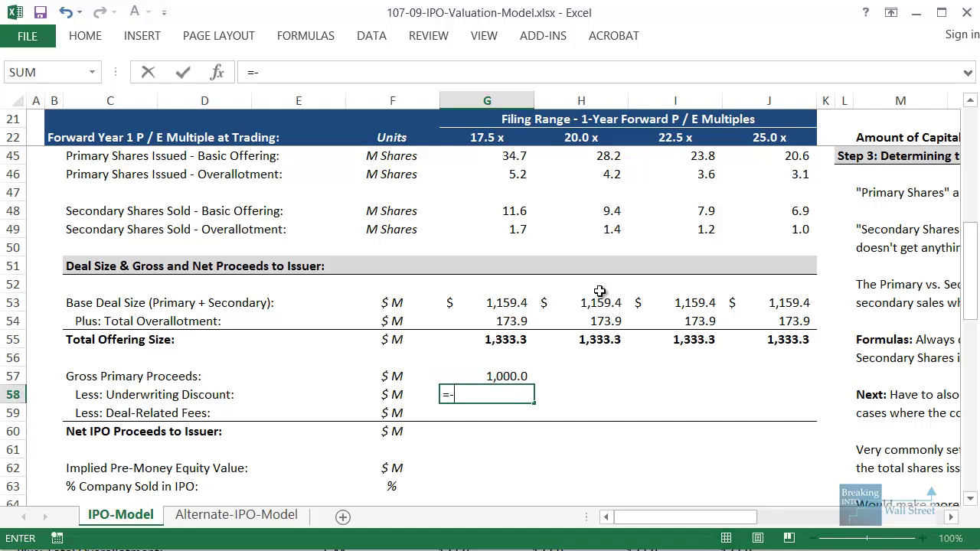
text(-)
key(Up)
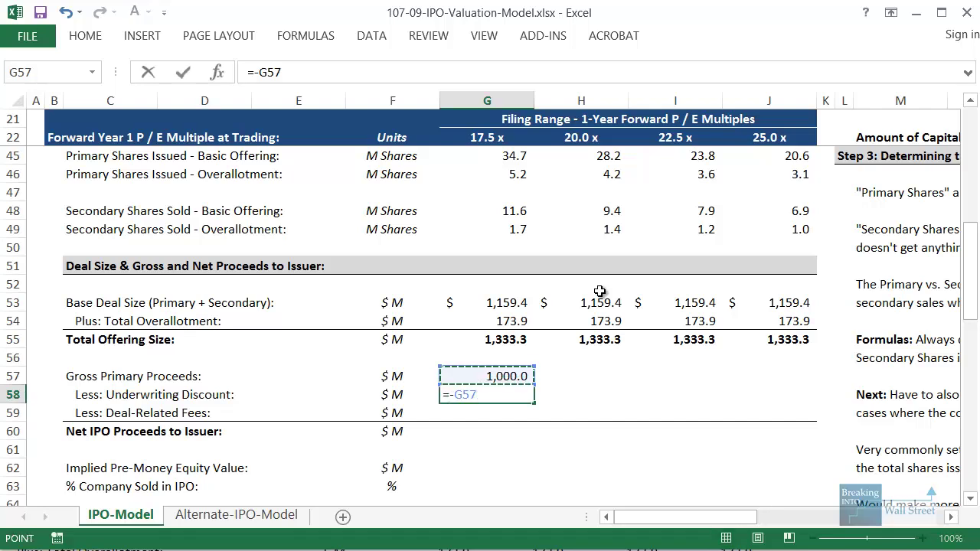
key(alt+w)
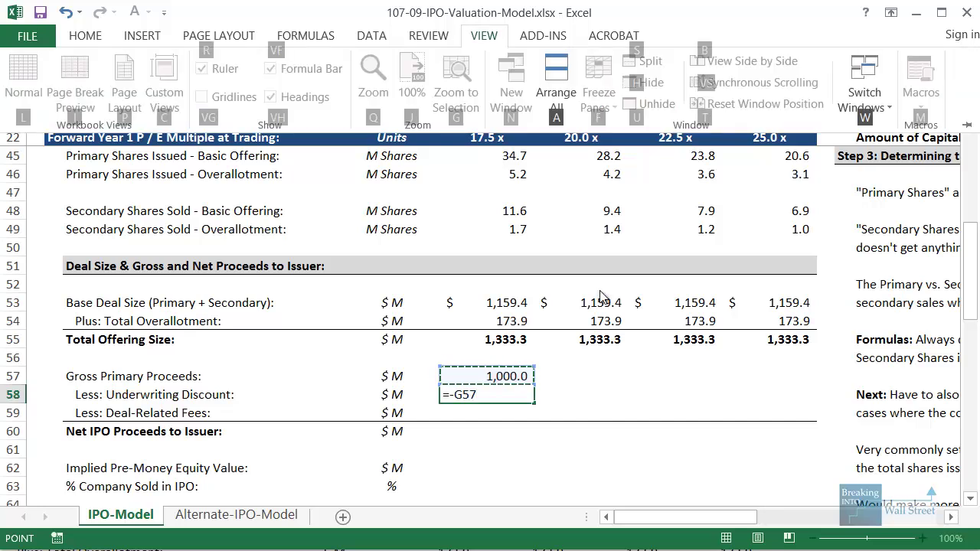
key(Escape)
key(Escape)
Step: Unfreeze the worksheet panes so the multiple header rows scroll with the rest of the sheet
key(alt+w)
key(f)
key(f)
Step: In G58, calculate the Underwriting Discount as a negative amount with =-G57*IPO_Spread, referencing the Underwriting Discount assumption in E9
scroll(550, 379, down, 9)
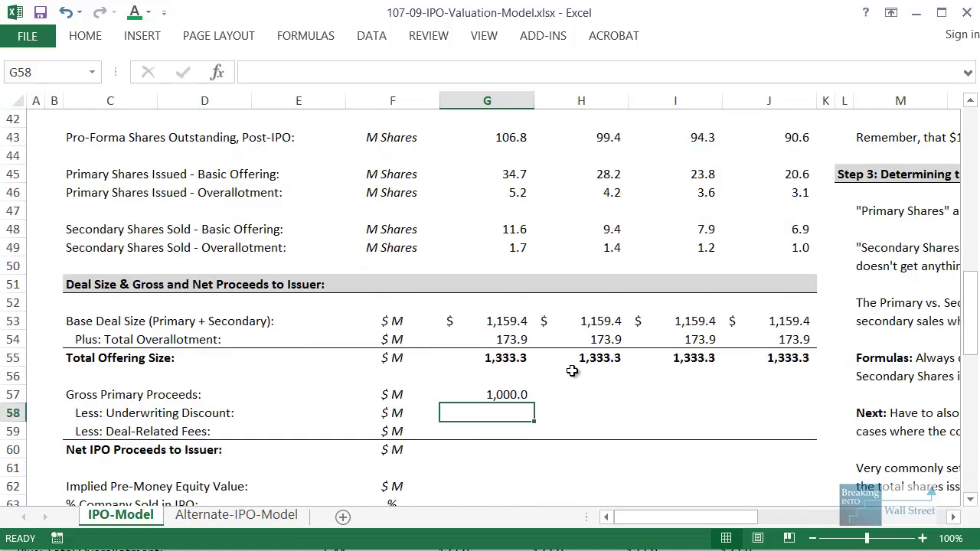
text(=)
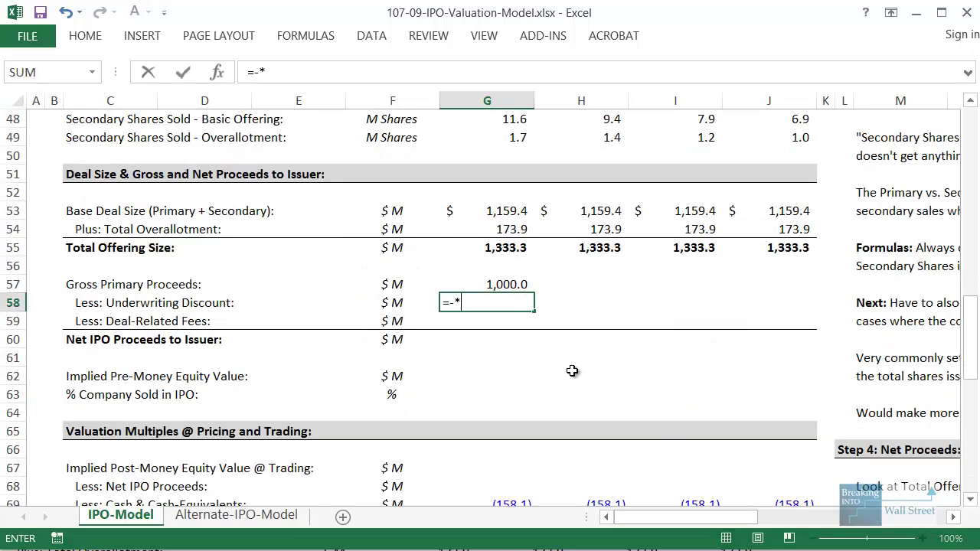
text(-*)
key(Up)
key(BackSpace)
key(BackSpace)
key(BackSpace)
key(Up)
text(*)
scroll(572, 370, up, 16)
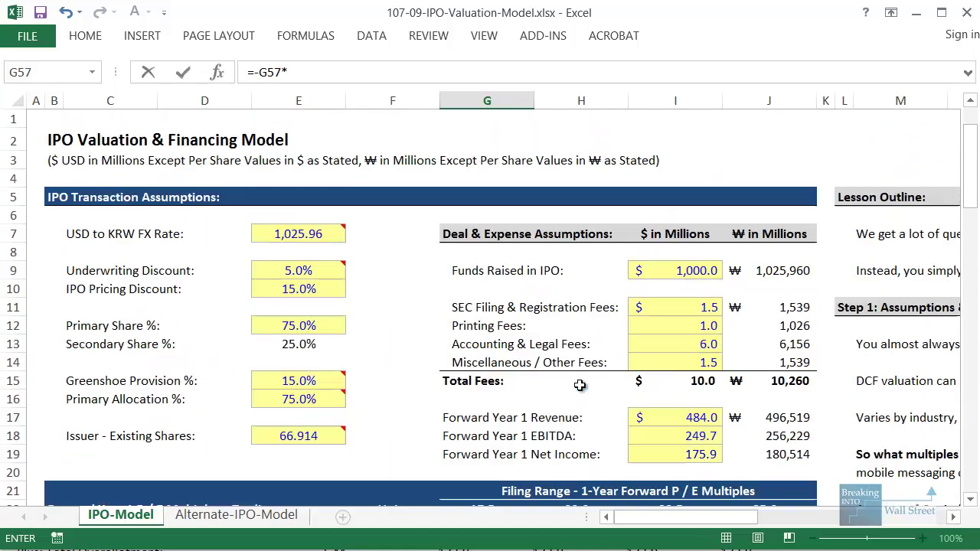
scroll(717, 339, down, 1)
click(321, 212)
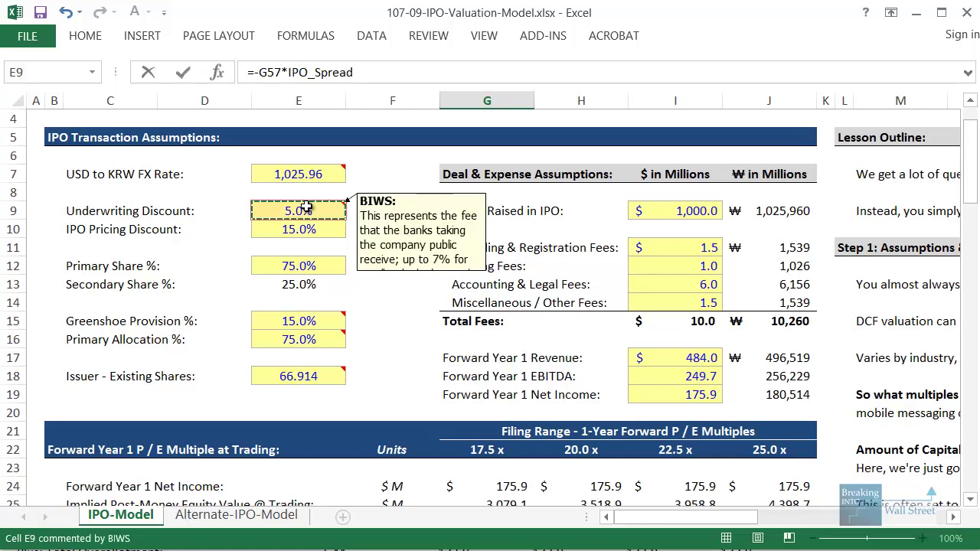
key(Return)
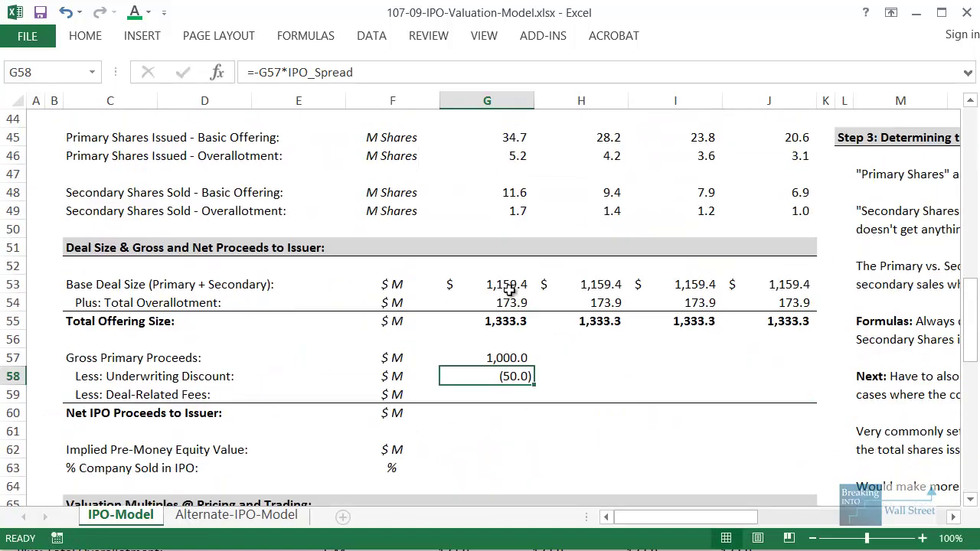
Step: In G59, link the Deal-Related Fees to the negative of Total Fees with the absolute reference =-$I$15
text(=-)
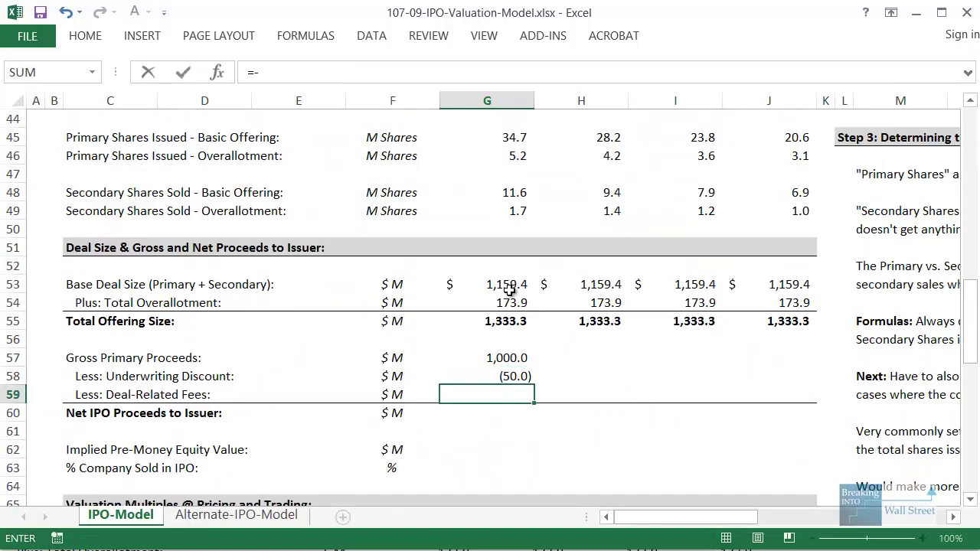
scroll(509, 289, up, 14)
click(691, 380)
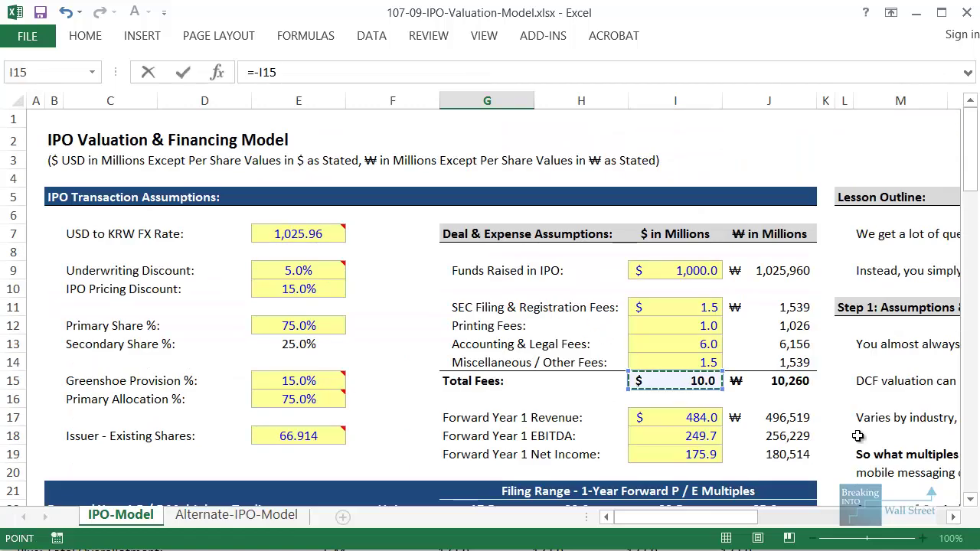
mouse_move(436, 288)
mouse_down()
mouse_move(536, 324)
mouse_move(632, 383)
mouse_up()
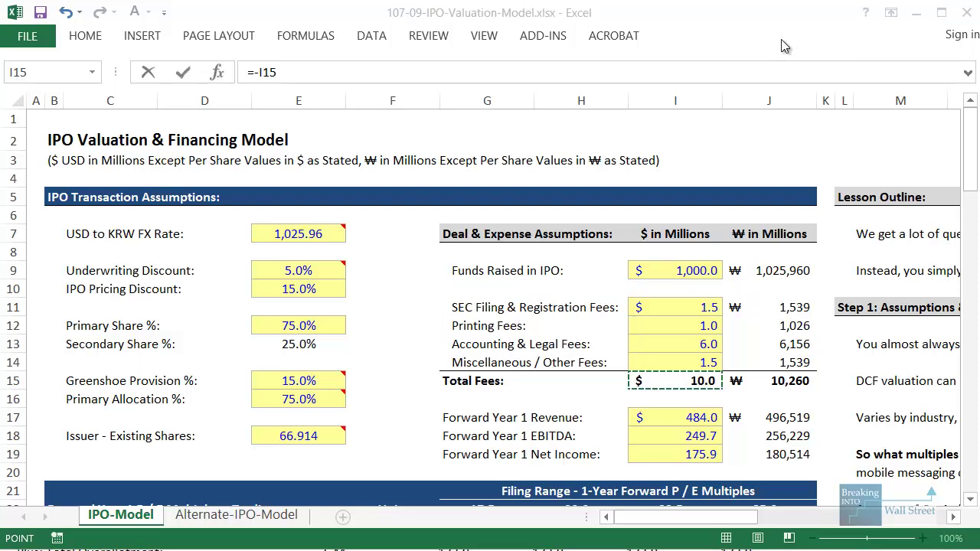
key(F4)
key(ctrl+Return)
Step: In G60, sum the gross primary proceeds, underwriting discount and deal-related fees as the Net IPO Proceeds to Issuer
key(Down)
key(alt+equal)
key(ctrl+Return)
Step: Fill the gross-to-net proceeds formulas in G57:G60 across to column J
key(Up)
key(Up)
key(Up)
key(shift+Down)
key(shift+Down)
key(shift+Down)
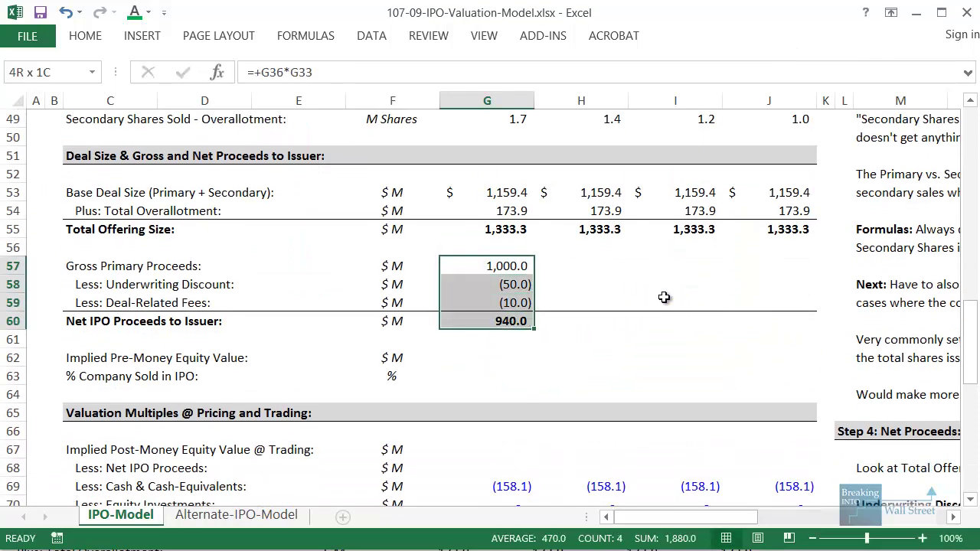
key(shift+Right)
key(shift+Right)
key(shift+Right)
key(ctrl+r)
key(Down)
key(Down)
key(Down)
key(Down)
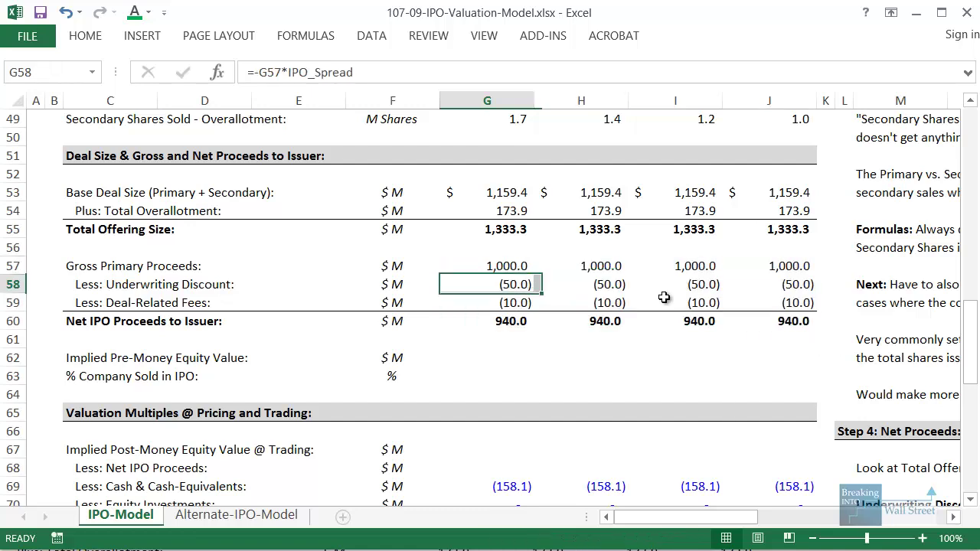
Step: In G62, calculate the Implied Pre-Money Equity Value with =+G30-G57 and fill it across to column J
key(Down)
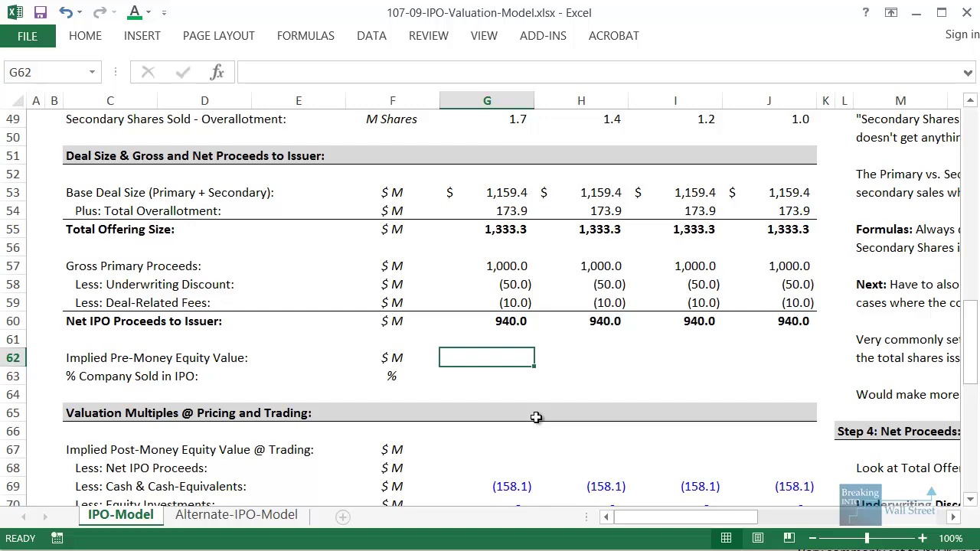
key(shift+space)
text(=+)
scroll(536, 418, up, 7)
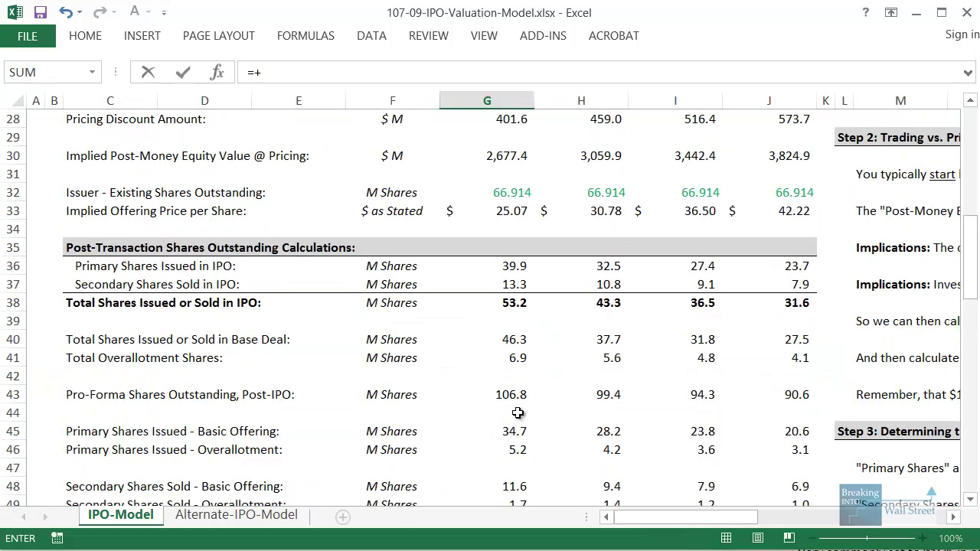
scroll(513, 402, up, 3)
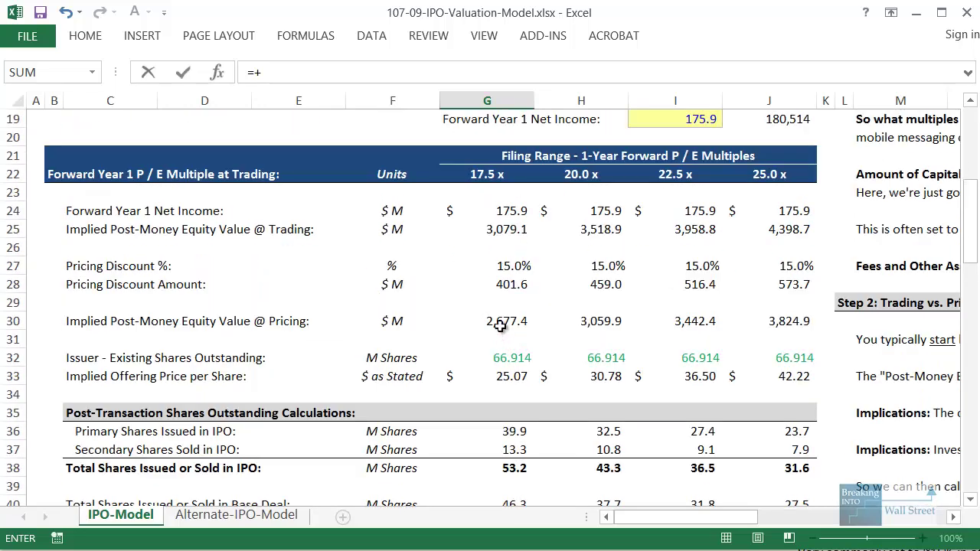
click(498, 321)
text(-)
scroll(501, 361, down, 9)
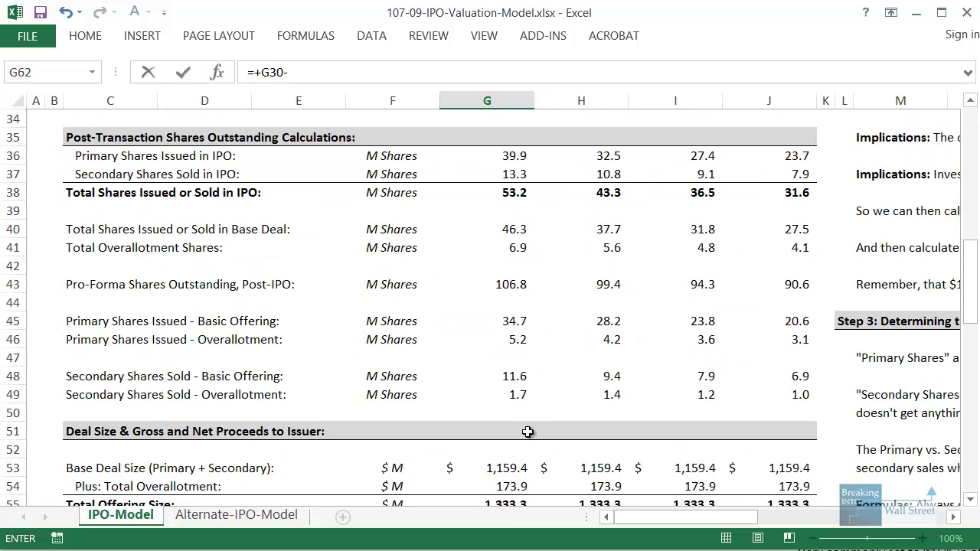
click(490, 321)
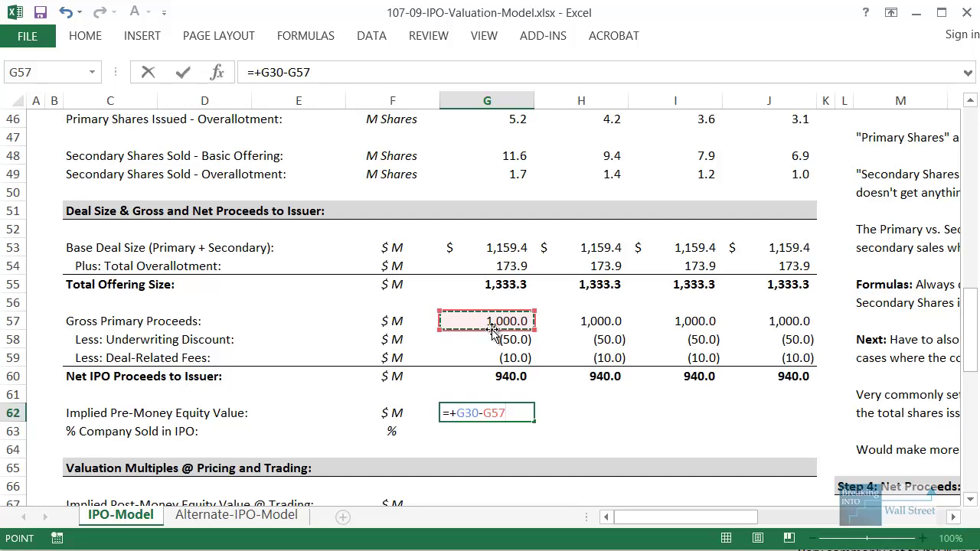
key(ctrl+Return)
drag(487, 412, 769, 413)
key(ctrl+r)
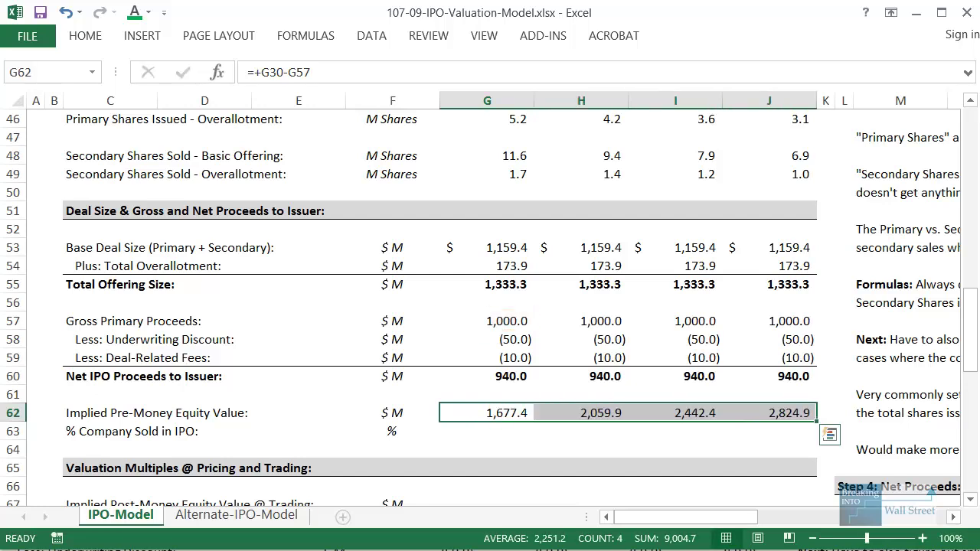
Step: In G63, calculate the % Company Sold in IPO as gross primary proceeds over post-money equity value at pricing, =+G57/G30
scroll(401, 497, down, 1)
click(414, 467)
click(505, 379)
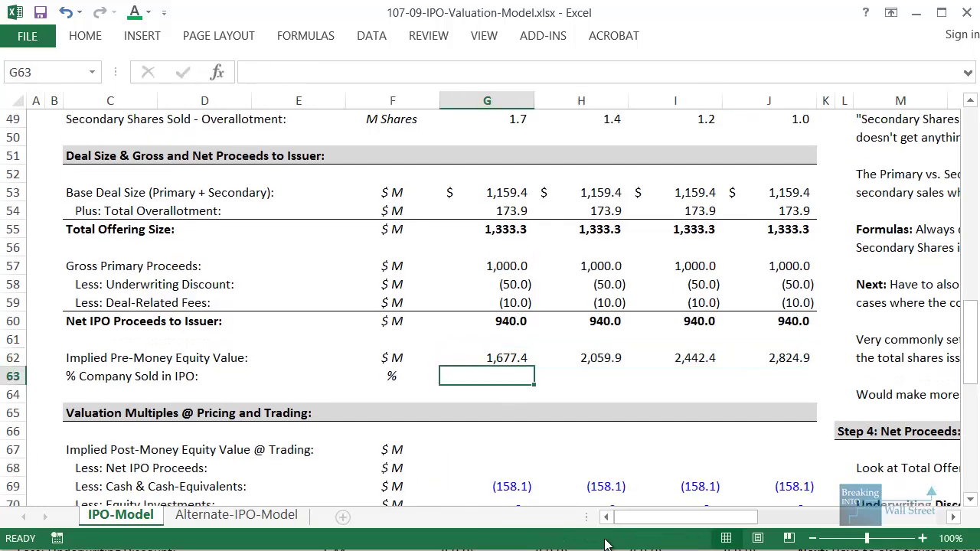
text(=+)
key(Up)
key(Up)
key(Up)
key(Up)
key(Up)
key(Up)
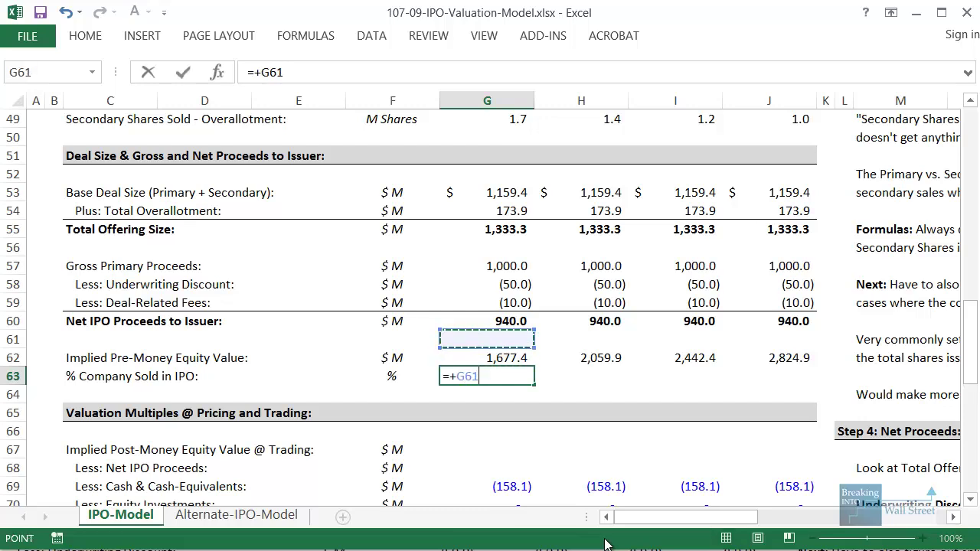
text(/)
scroll(532, 350, up, 10)
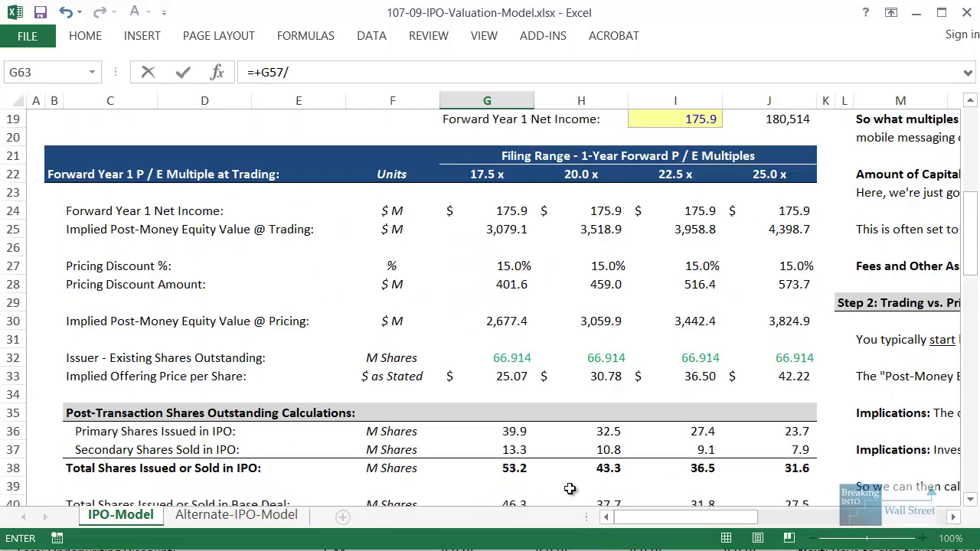
click(512, 326)
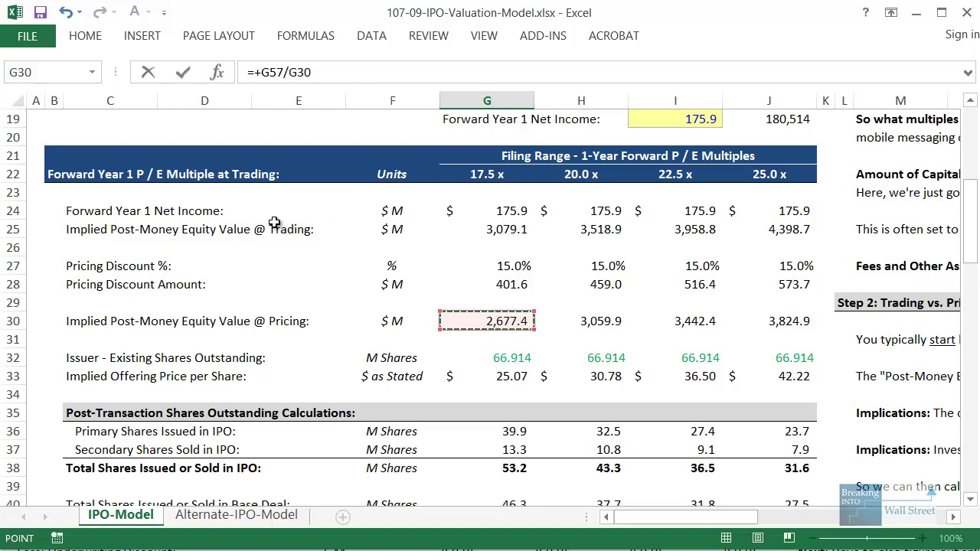
drag(60, 302, 828, 343)
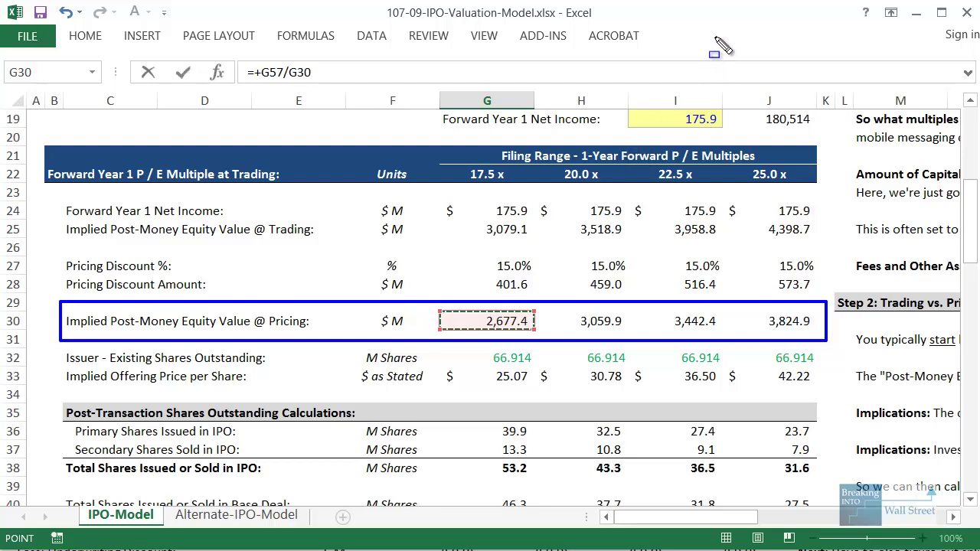
key(Return)
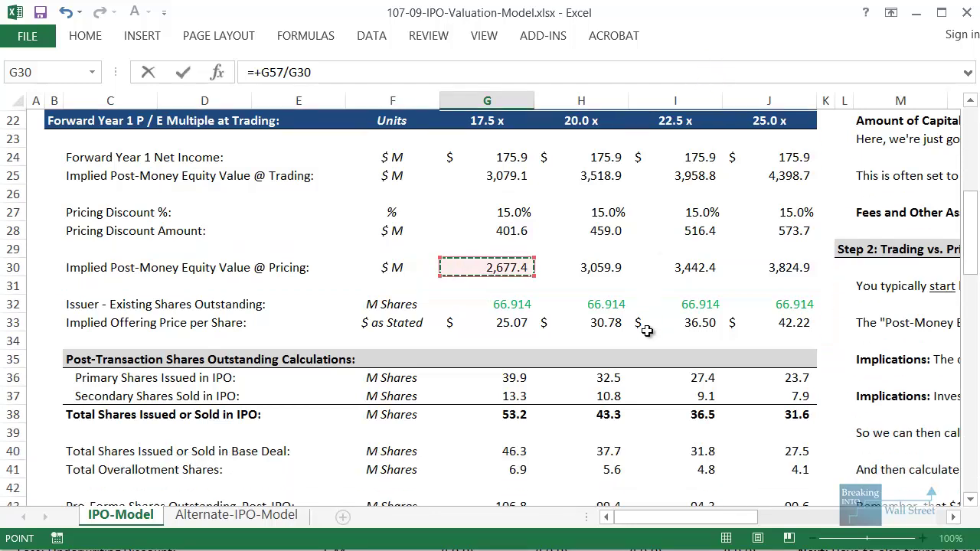
Step: Fill the % Company Sold in IPO formula from G63 across to column J
key(shift+Right)
key(shift+Right)
key(shift+Right)
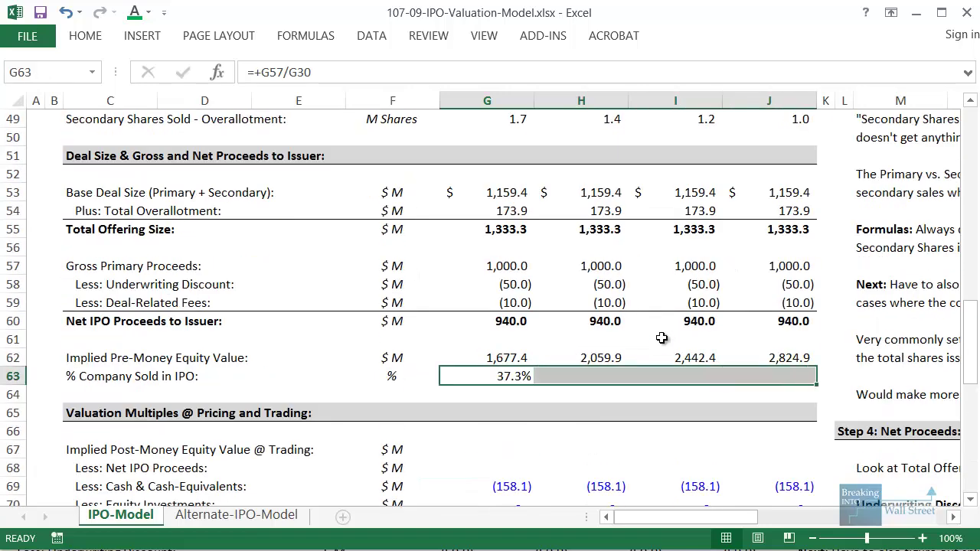
key(ctrl+r)
Step: Freeze the panes at A23 so the P / E multiple header rows stay above the scrolling rows
scroll(673, 392, up, 2)
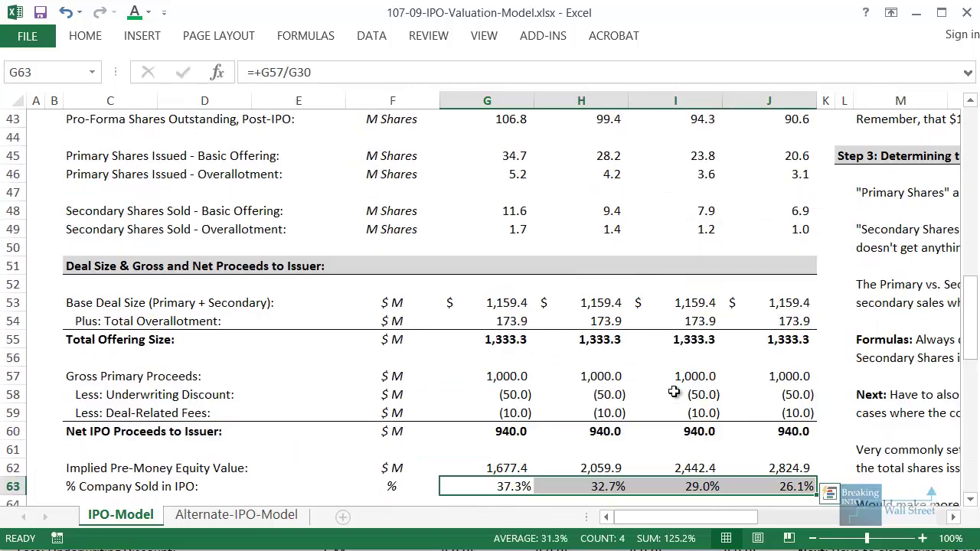
scroll(575, 295, up, 7)
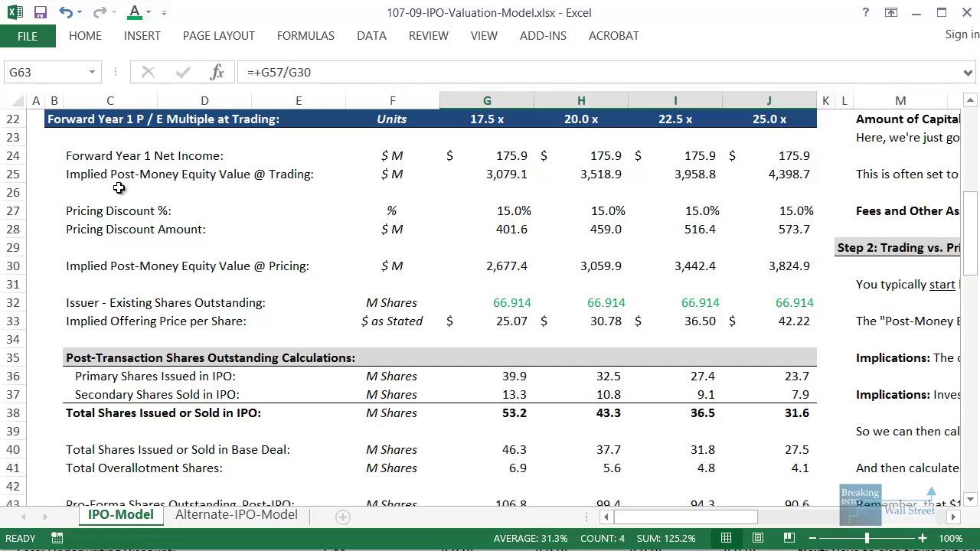
click(35, 140)
scroll(38, 145, up, 1)
key(alt+w)
key(f)
key(f)
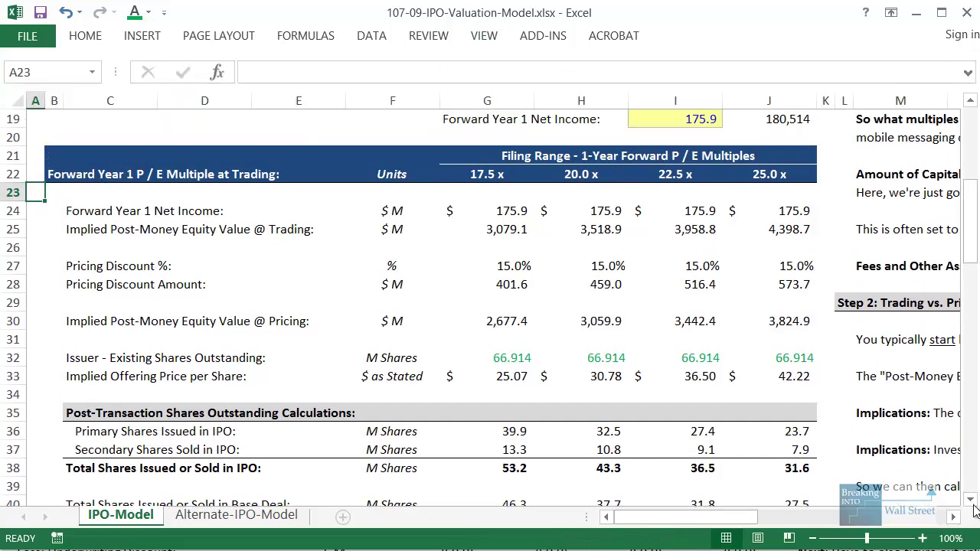
Step: Compare the % Company Sold in IPO row with the P / E multiples in the frozen header
scroll(636, 391, down, 2)
scroll(625, 397, down, 9)
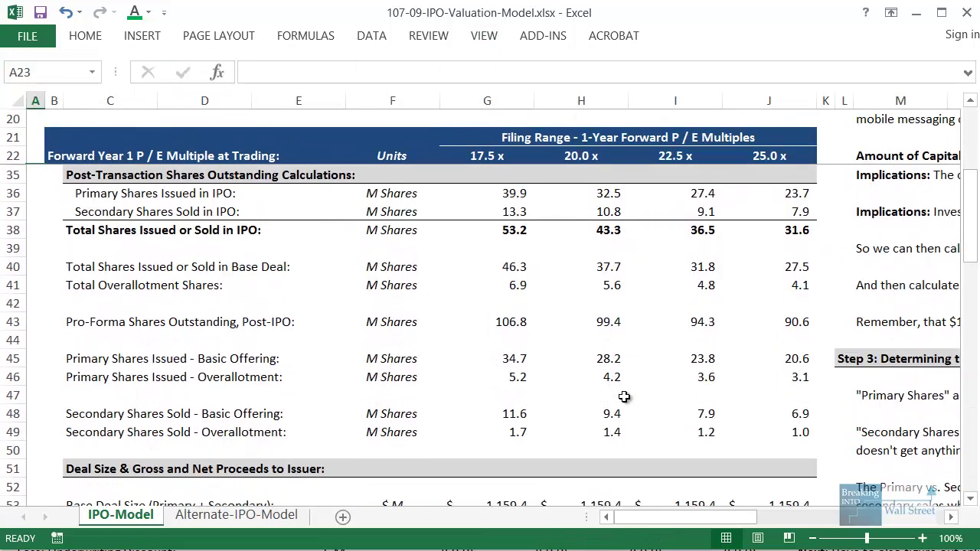
scroll(620, 393, down, 1)
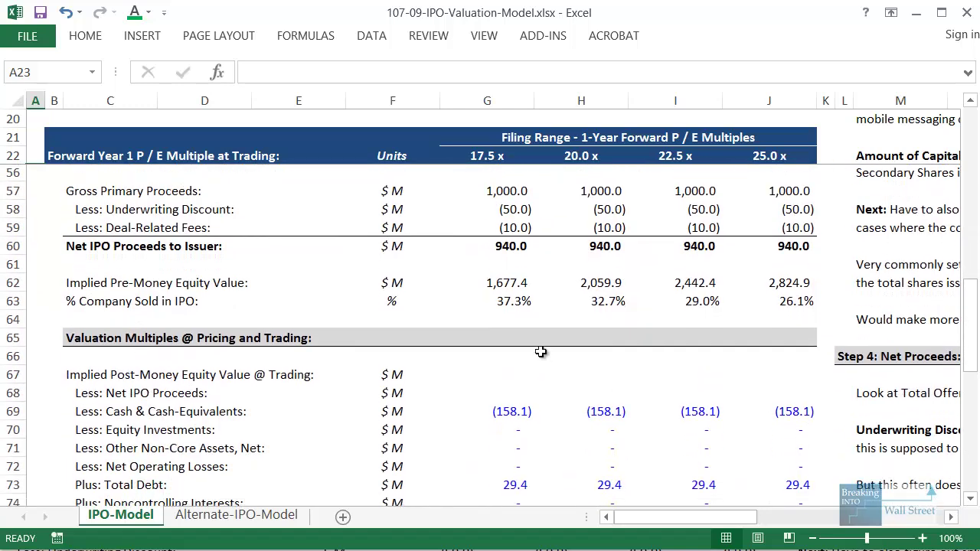
drag(492, 153, 818, 178)
drag(479, 235, 840, 279)
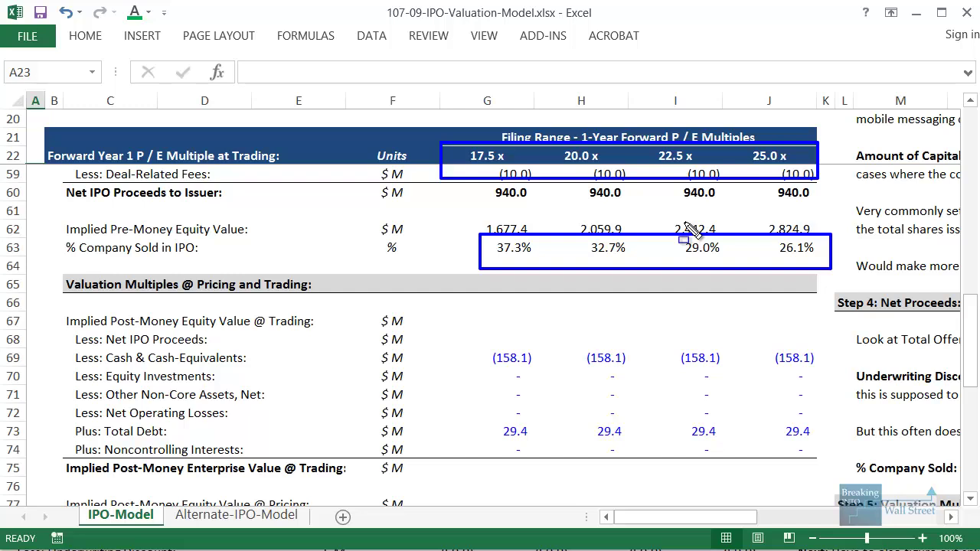
key(Escape)
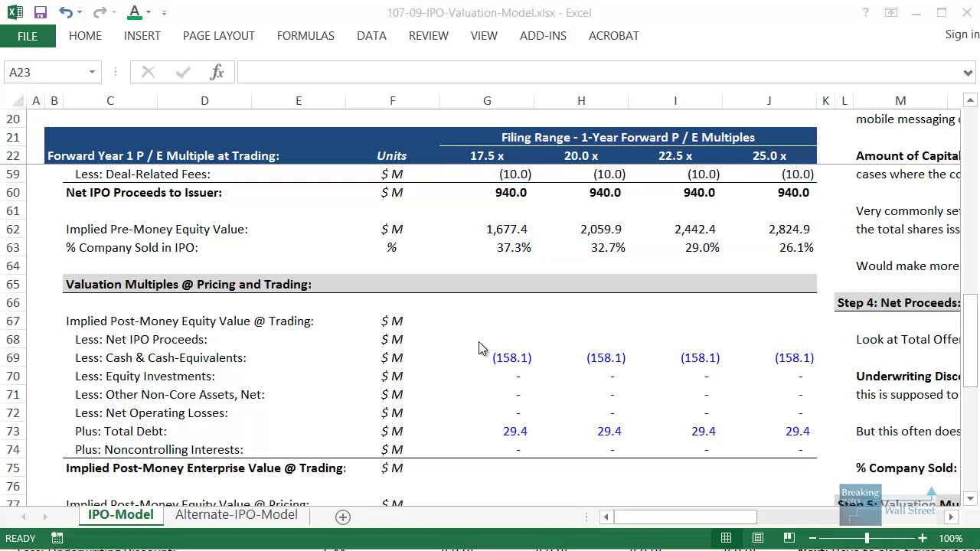
Step: In G67, link the Implied Post-Money Equity Value @ Trading to the value calculated above with =+G25
click(487, 322)
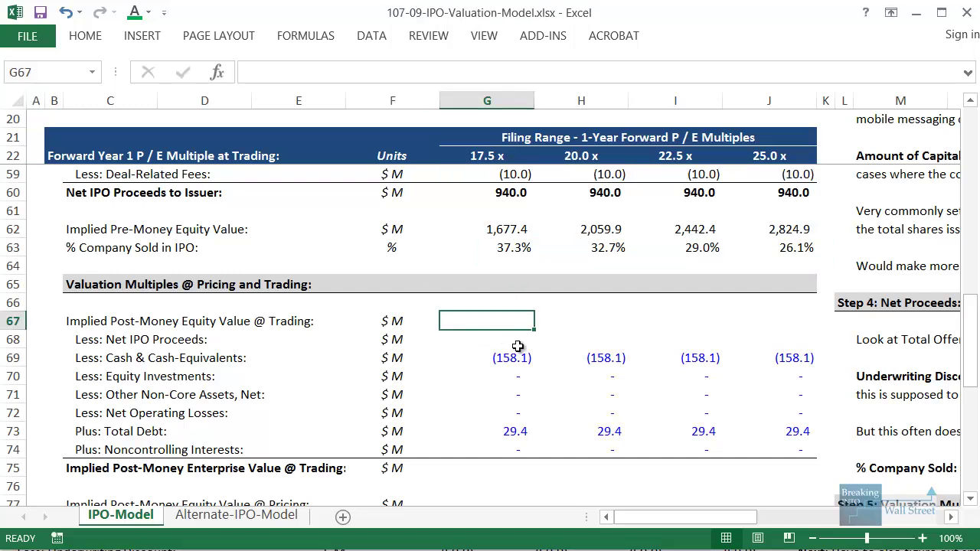
text(=+)
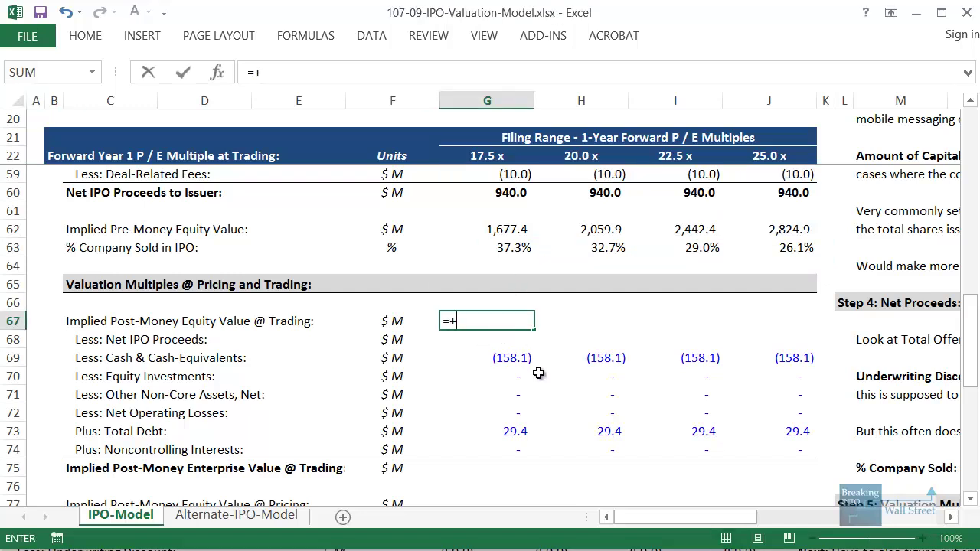
scroll(544, 379, down, 3)
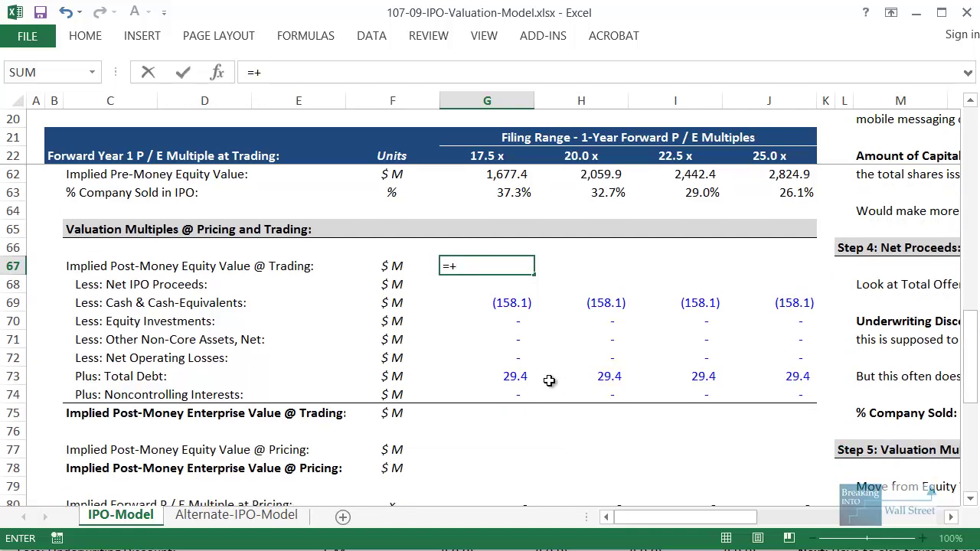
scroll(330, 450, down, 2)
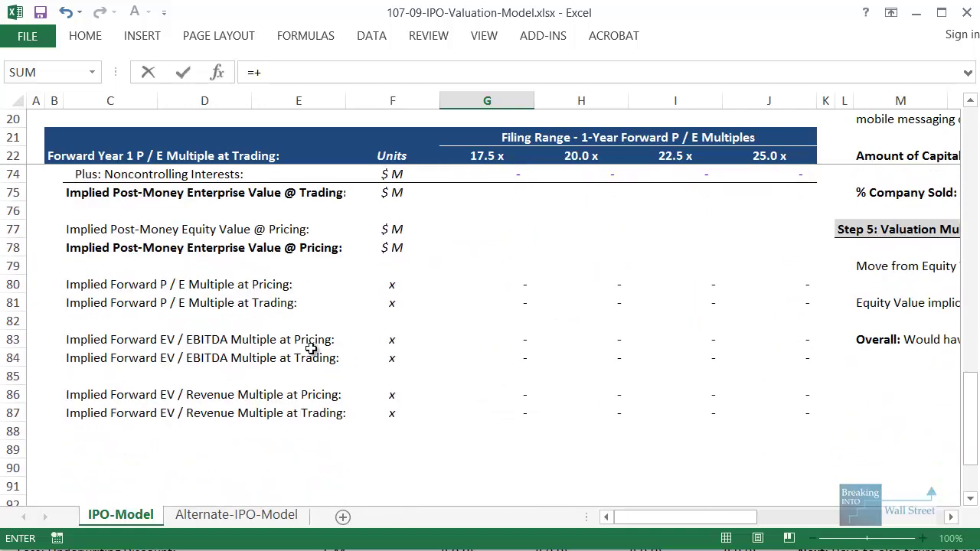
scroll(311, 349, up, 1)
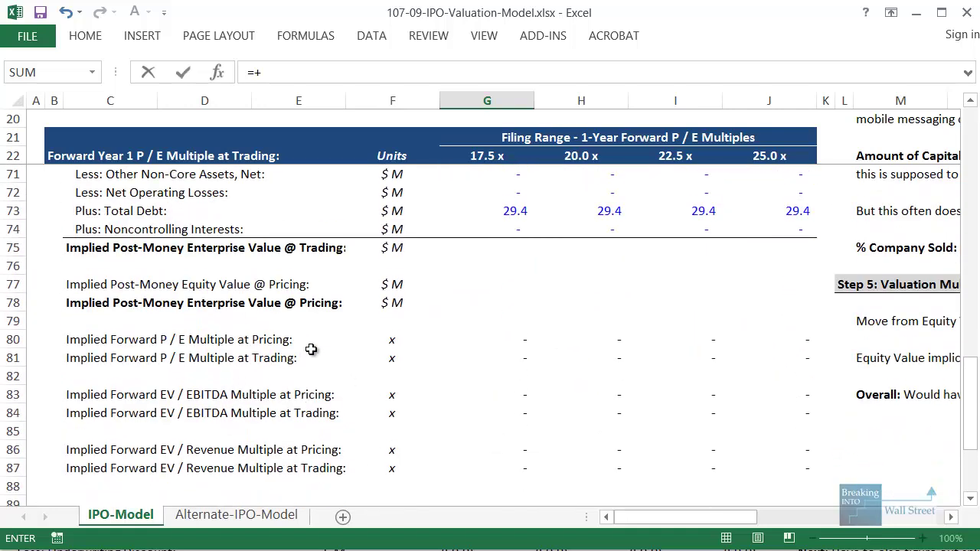
scroll(311, 349, up, 2)
mouse_move(441, 144)
mouse_down()
mouse_move(819, 183)
mouse_move(820, 173)
mouse_up()
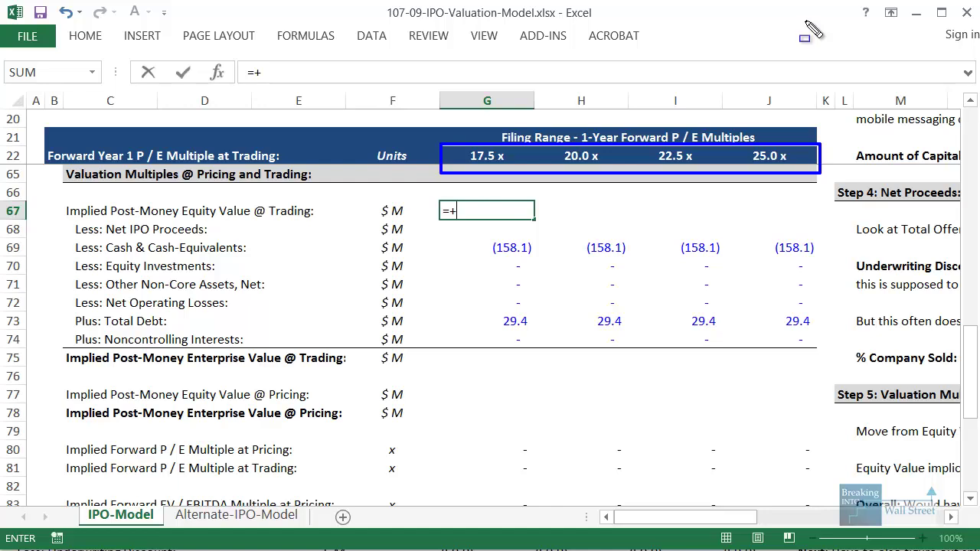
key(Escape)
scroll(505, 297, up, 1)
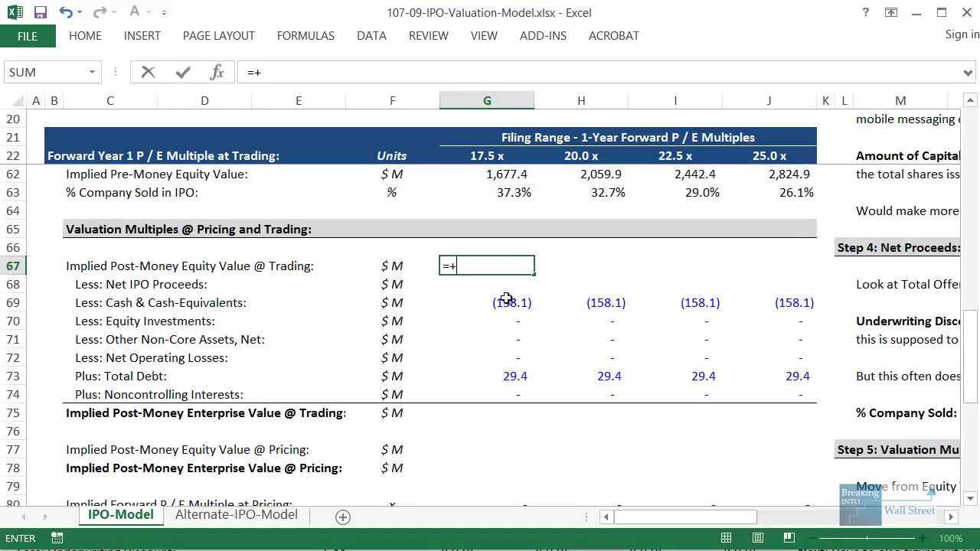
scroll(505, 299, up, 13)
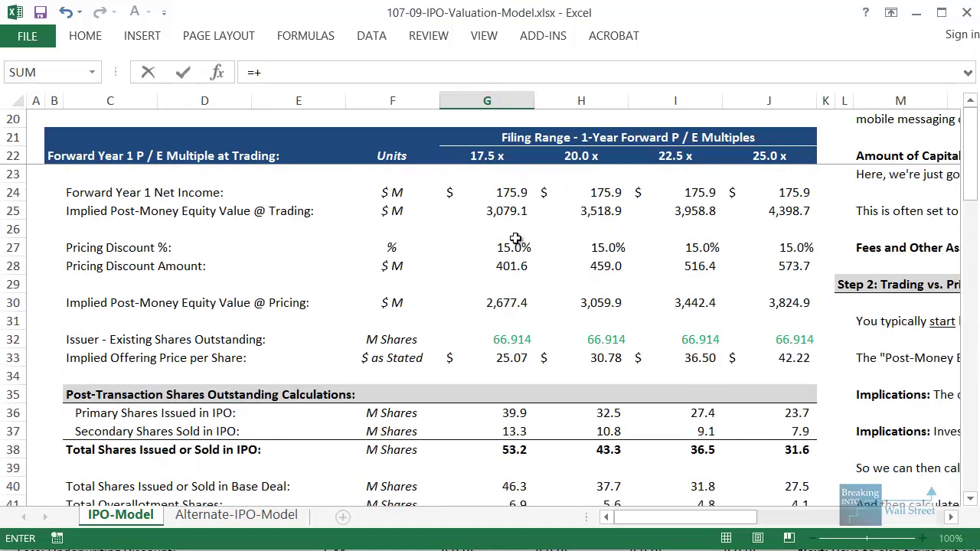
click(509, 212)
key(ctrl+Return)
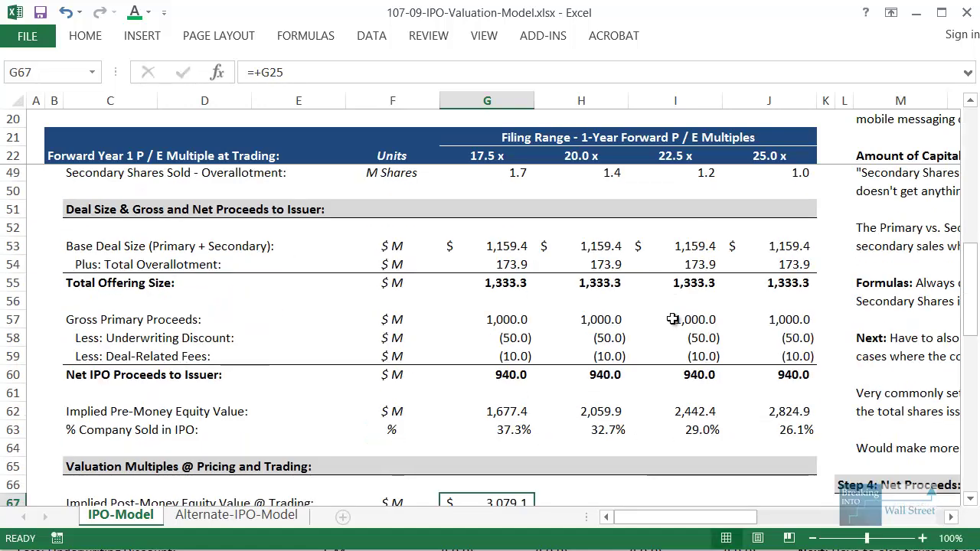
Step: Copy G67 across to column J, pasting formulas only
key(ctrl+c)
key(shift+Right)
key(shift+Right)
key(shift+Right)
key(ctrl+alt+v)
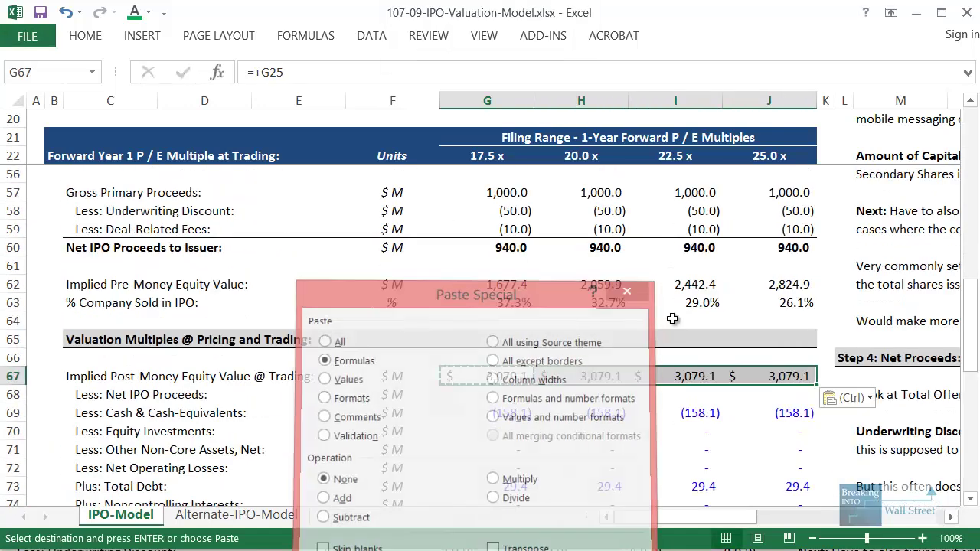
key(f)
key(Return)
Step: In G68, subtract the Net IPO Proceeds by linking to the negative of the issuer's net proceeds, =-G60
key(Down)
text(=-)
scroll(668, 306, up, 1)
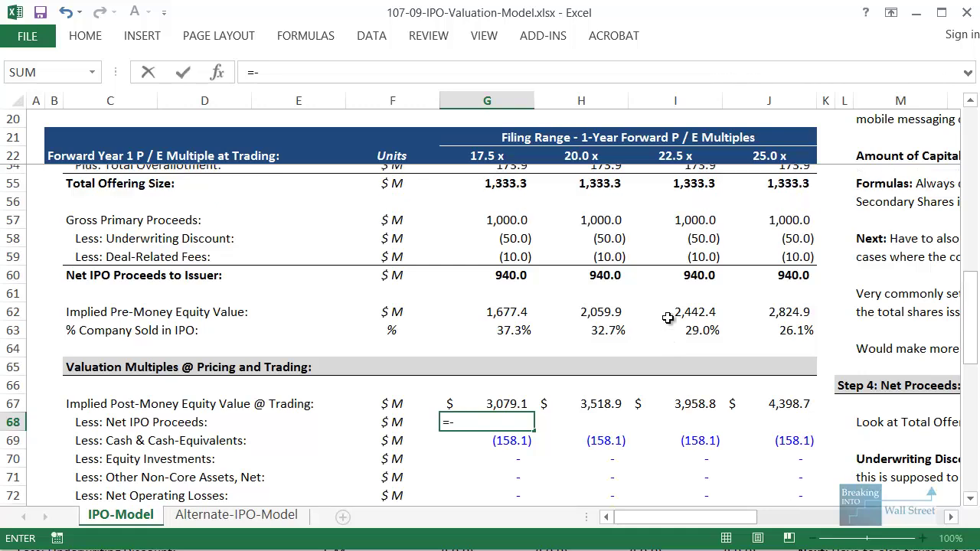
click(525, 305)
key(ctrl+Return)
Step: Copy the Less: Net IPO Proceeds formula in G68 across to column J as formulas only
key(ctrl+c)
key(shift+Right)
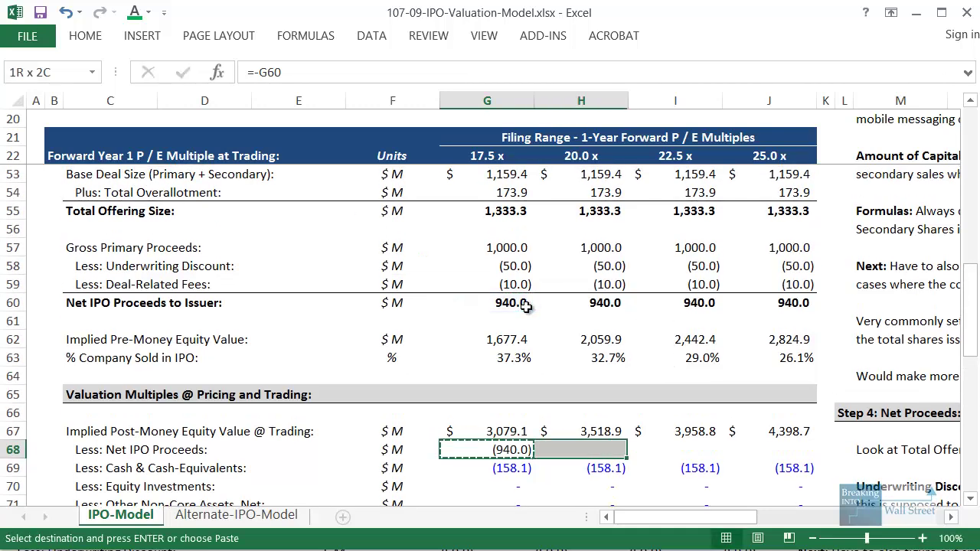
key(shift+Right)
key(shift+Right)
key(alt+e)
key(s)
key(f)
key(Return)
Step: In G75, calculate the Implied Post-Money Enterprise Value @ Trading with =SUM(G67:G74)
key(Down)
key(Down)
scroll(525, 305, down, 4)
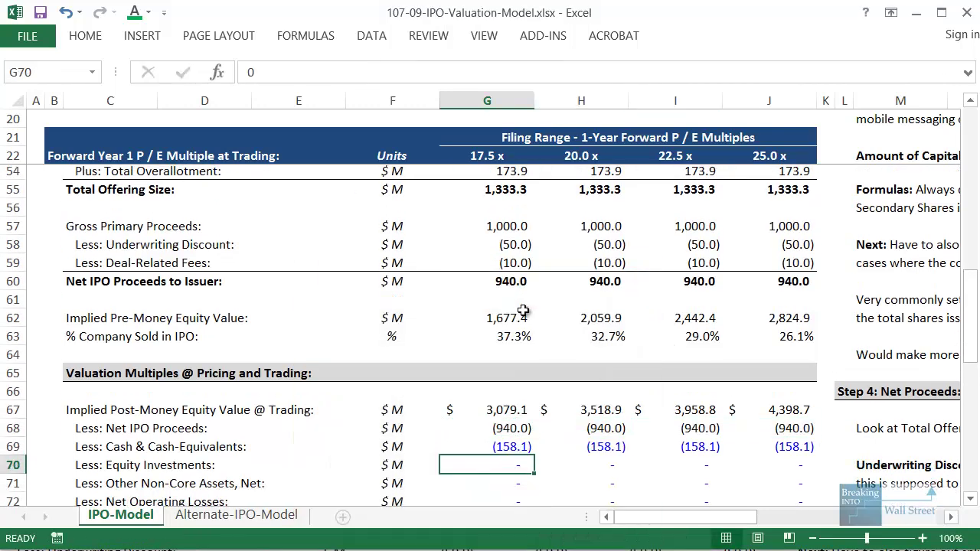
key(Down)
key(Down)
key(Down)
key(Down)
key(Down)
key(alt+equal)
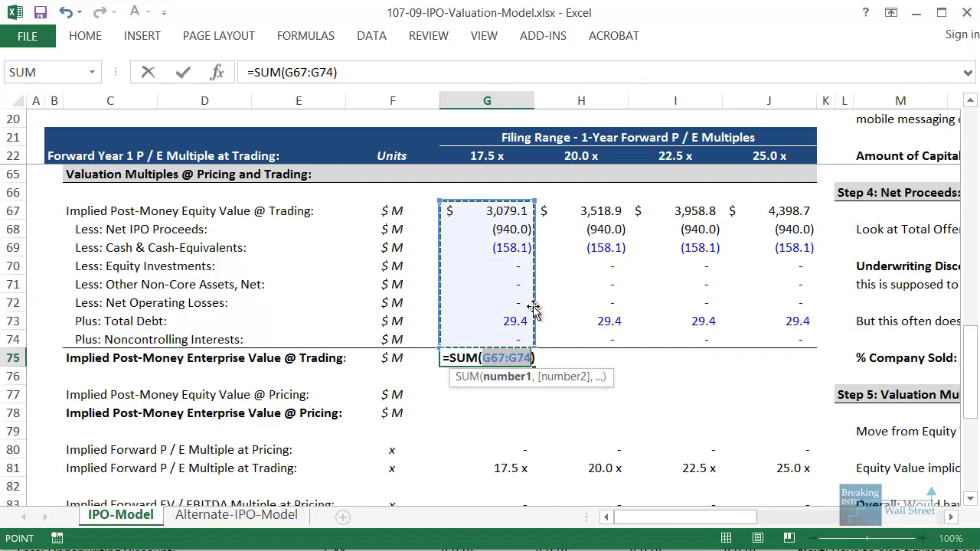
key(ctrl+Return)
Step: Copy the enterprise value sum in G75 across to column J, pasting formulas only
key(ctrl+c)
key(shift+Right)
key(shift+Right)
key(shift+Right)
key(alt+e)
key(s)
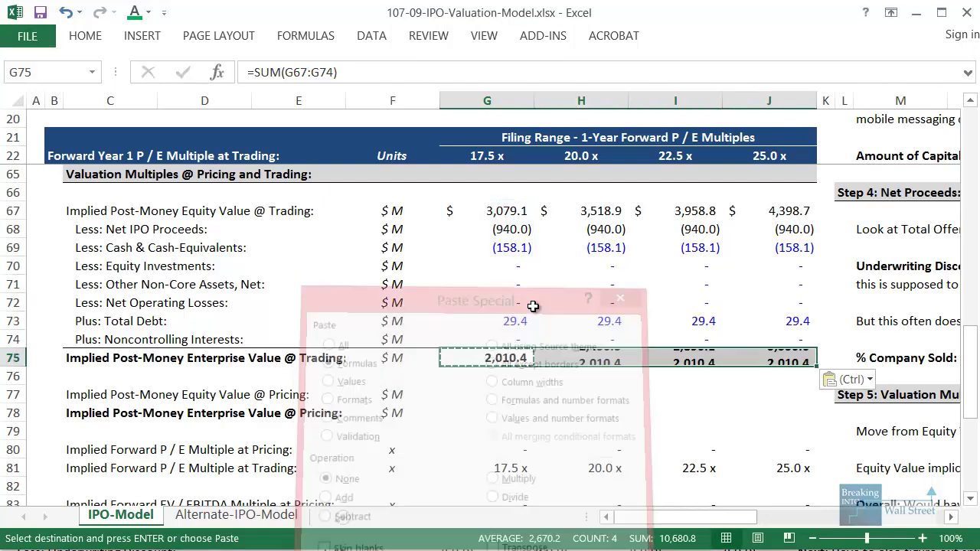
Step: Complete the formulas-only paste of the Implied Post-Money Enterprise Value @ Trading across H75:J75
key(f)
key(Return)
key(Escape)
key(shift+space)
drag(463, 213, 826, 244)
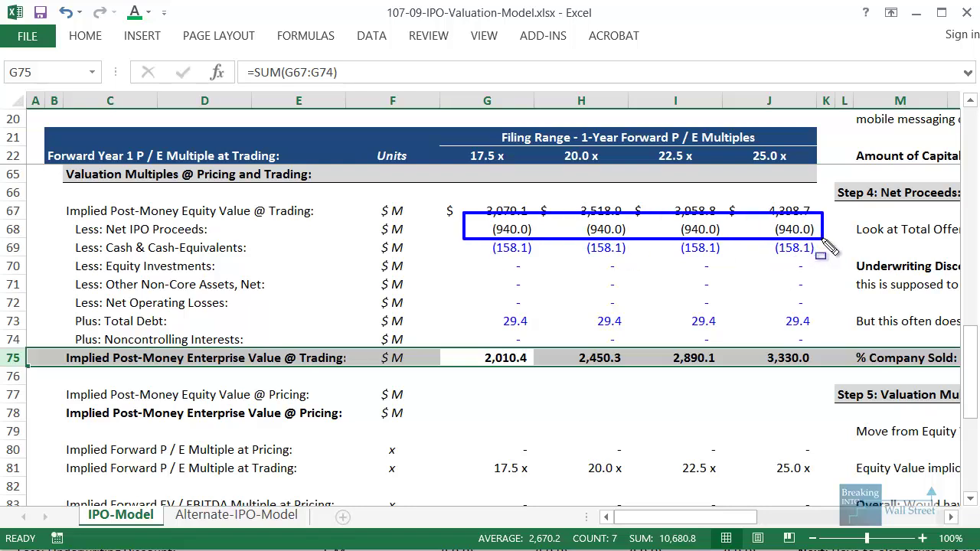
drag(472, 245, 839, 258)
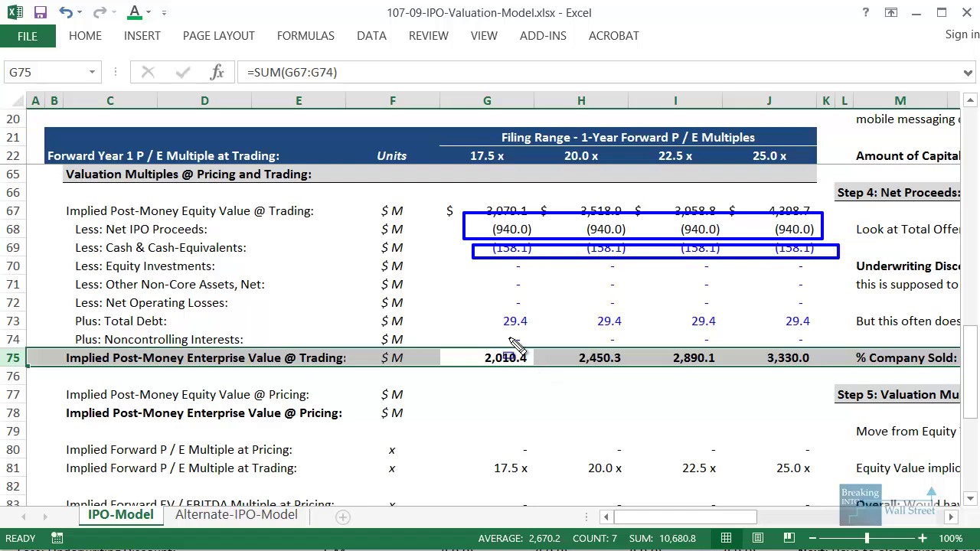
drag(484, 309, 864, 331)
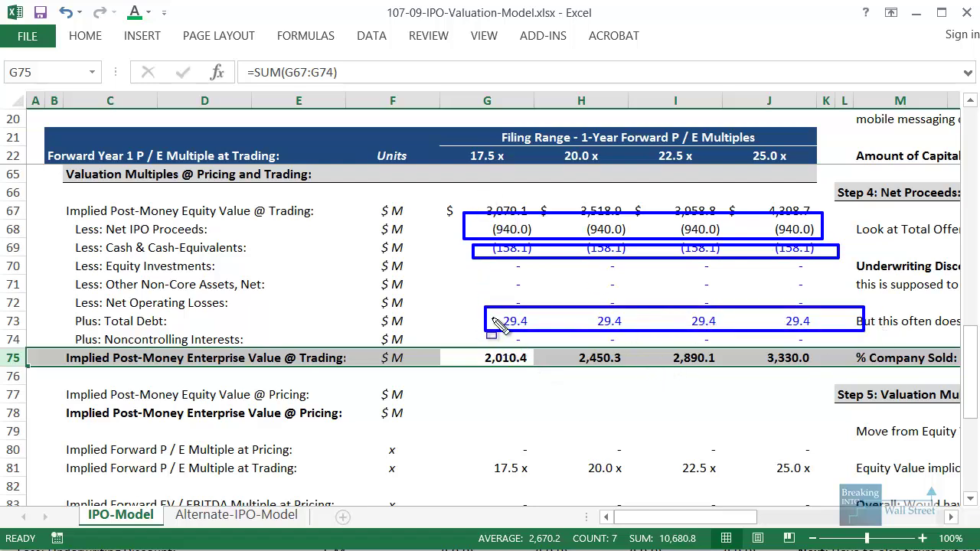
key(Escape)
Step: In G77, link the Implied Post-Money Equity Value @ Pricing to its calculation above with =+G30
click(487, 395)
text(=+)
scroll(411, 419, up, 8)
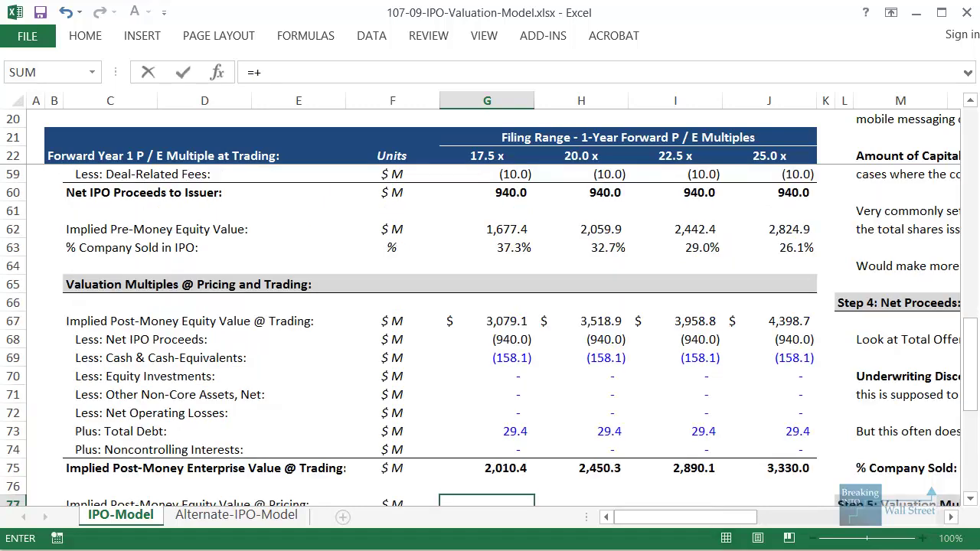
scroll(411, 419, up, 6)
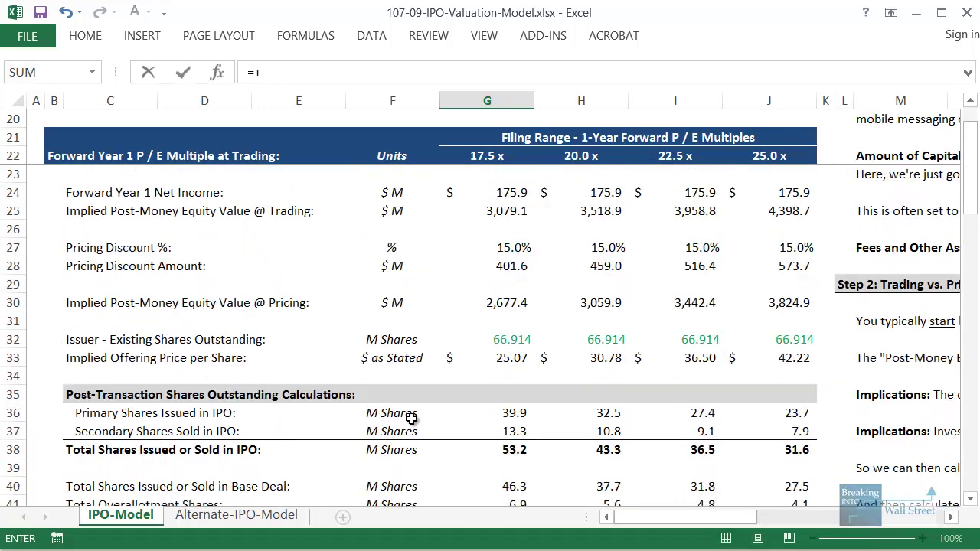
click(523, 302)
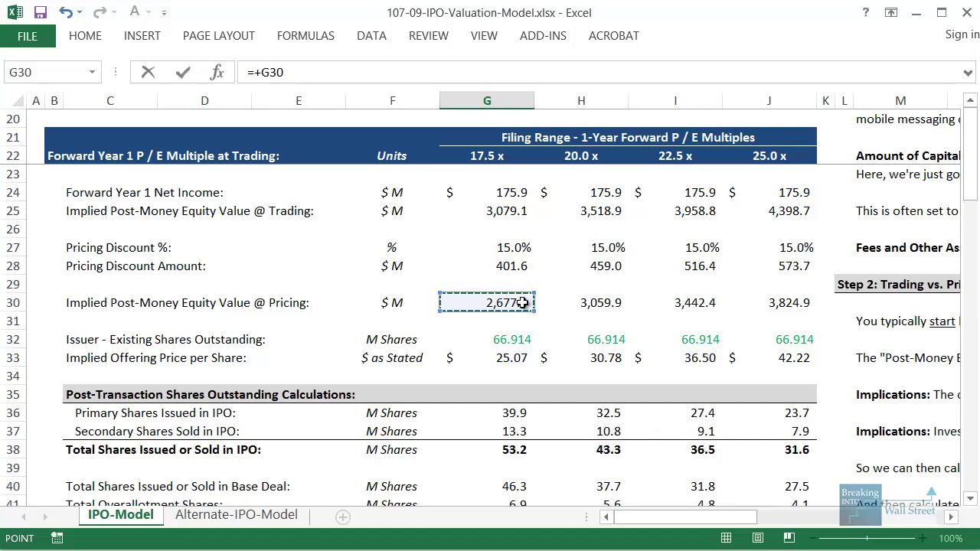
key(Return)
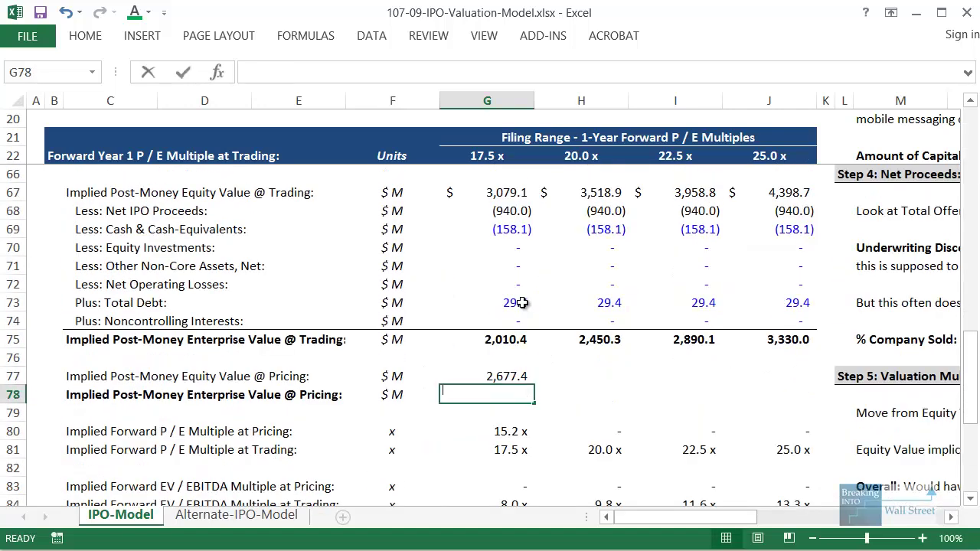
Step: In G78, calculate the Implied Post-Money Enterprise Value @ Pricing with =+G77+SUM(G68:G74)
text(=+)
key(Up)
text(+SUM()
key(Up)
key(Up)
key(Up)
key(Up)
key(Up)
key(Up)
key(Up)
key(Up)
key(Up)
key(Up)
key(Up)
key(Down)
key(shift+Down)
key(shift+Down)
key(shift+Down)
key(shift+Down)
key(shift+Down)
key(shift+Down)
key(Return)
Step: Copy the equity and enterprise value formulas at pricing in G77:G78 across to column J, pasting formulas only
key(Up)
key(Up)
key(shift+Down)
key(ctrl+c)
key(ctrl+v)
key(shift+Right)
key(shift+Right)
key(shift+Right)
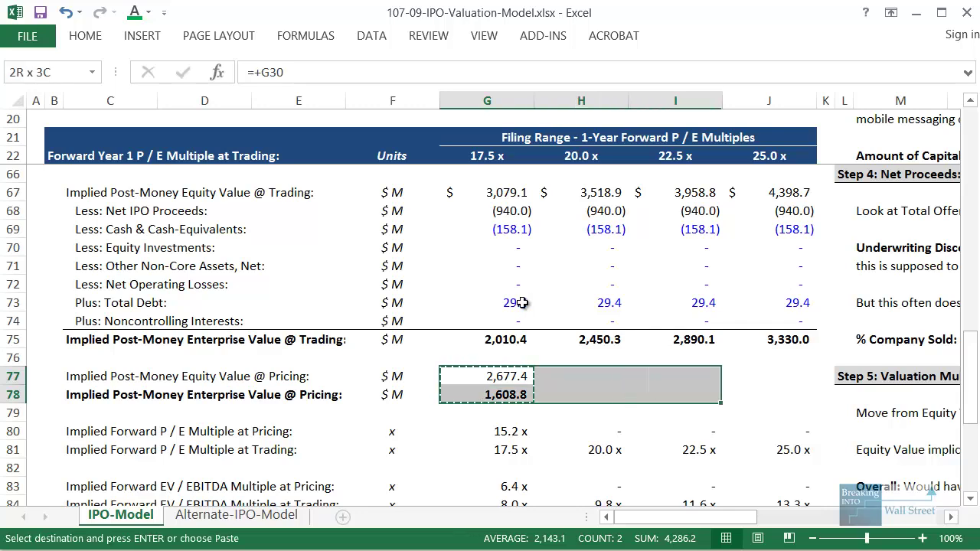
key(alt+e)
key(s)
key(f)
key(Return)
key(Down)
Step: Examine the implied P / E, EV / EBITDA and EV / Revenue multiples in rows 80 to 87 and the % Company Sold in IPO
scroll(578, 315, down, 3)
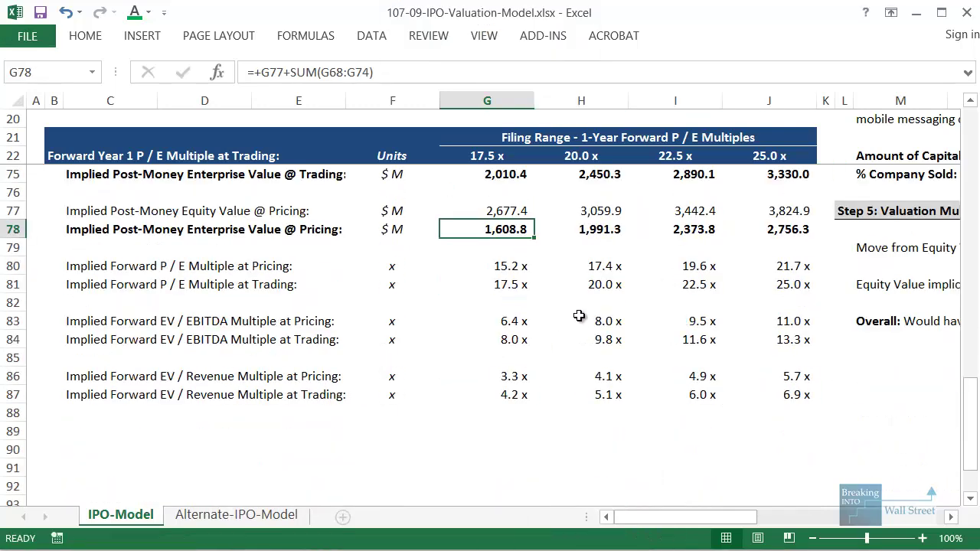
mouse_move(508, 262)
mouse_down()
mouse_move(677, 353)
mouse_move(821, 380)
mouse_move(806, 393)
mouse_up()
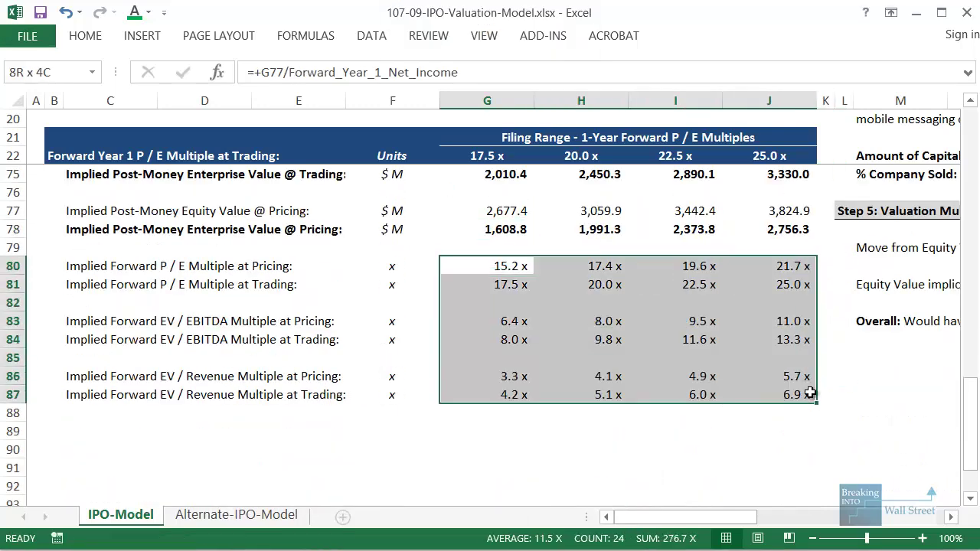
click(818, 489)
mouse_move(453, 242)
mouse_down()
mouse_move(781, 341)
mouse_move(842, 411)
mouse_move(866, 408)
mouse_up()
drag(32, 244, 269, 327)
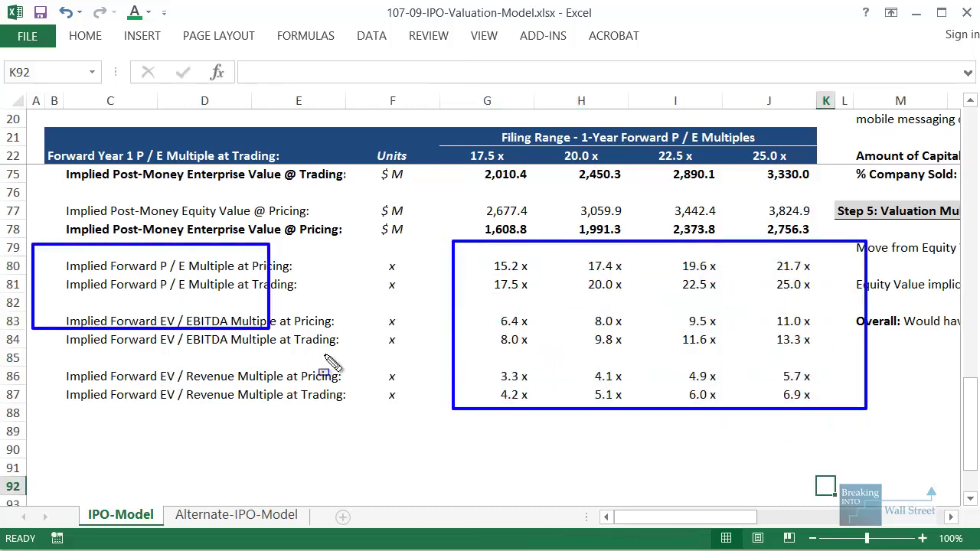
drag(324, 355, 409, 411)
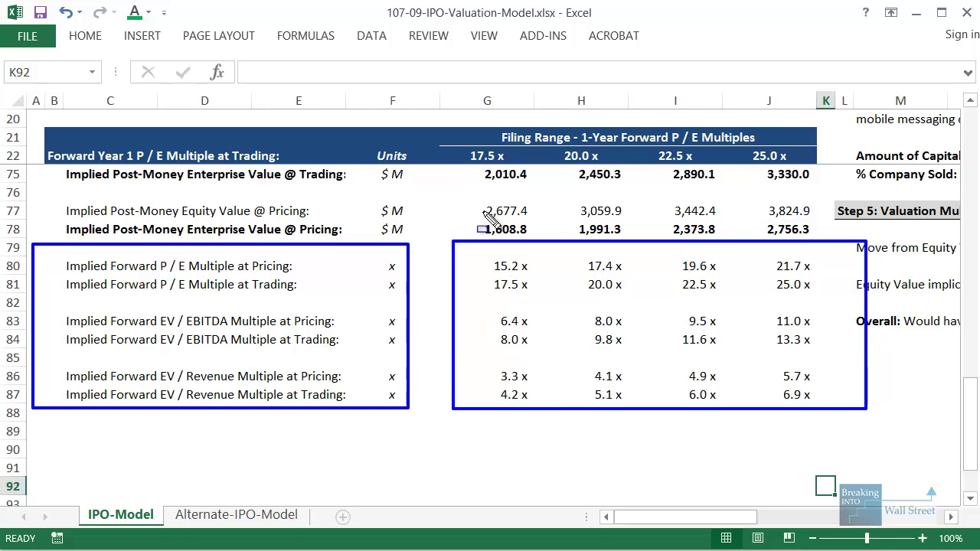
drag(422, 146, 825, 176)
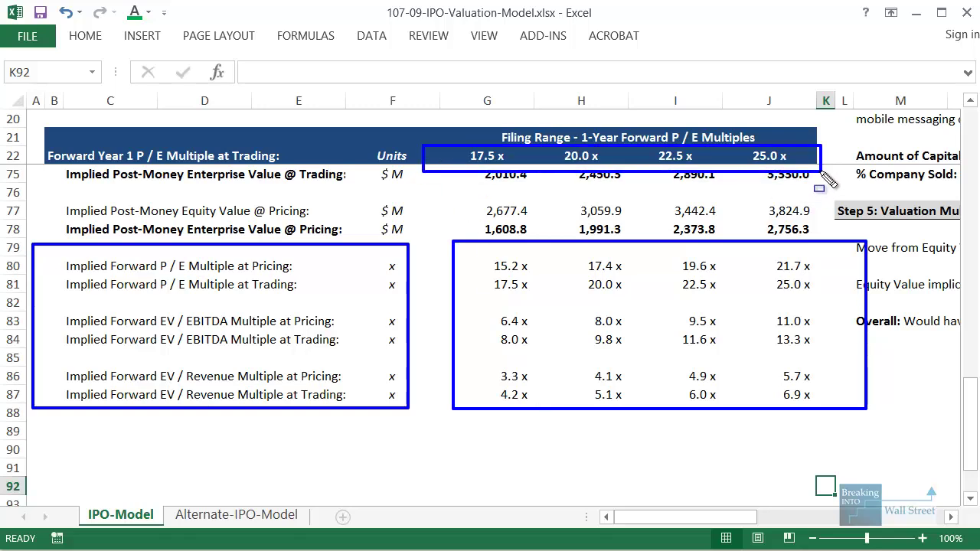
key(Escape)
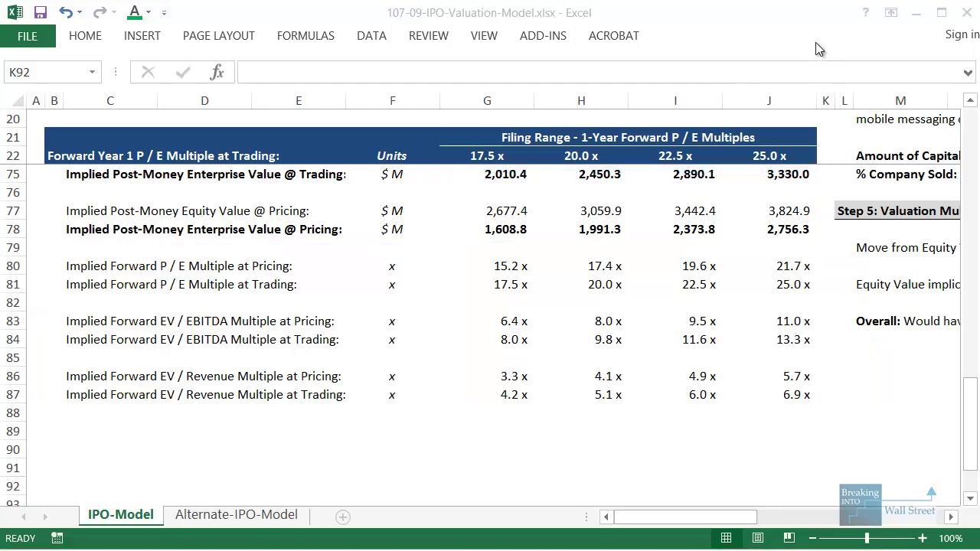
scroll(733, 273, up, 4)
scroll(733, 272, up, 3)
mouse_move(486, 330)
mouse_down()
mouse_move(813, 341)
mouse_move(830, 350)
mouse_up()
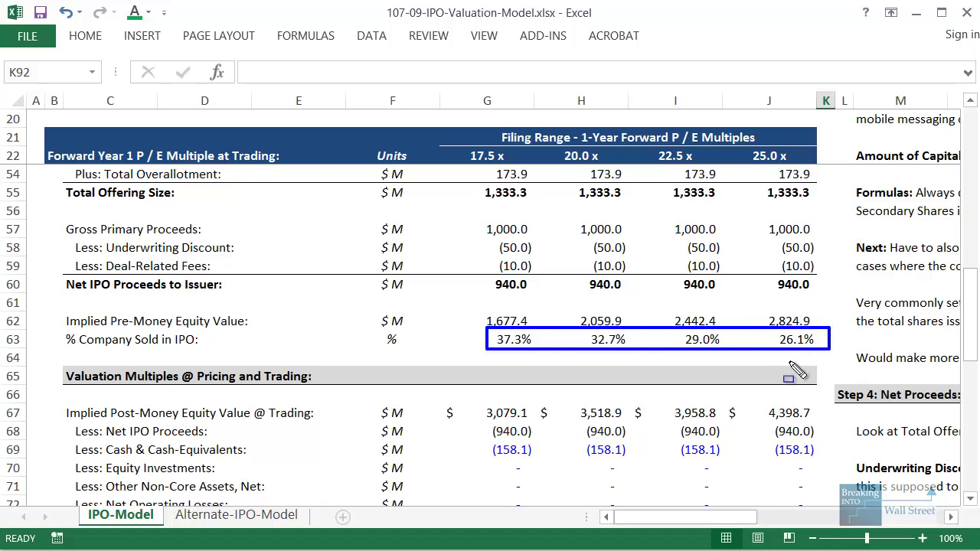
key(Escape)
click(617, 341)
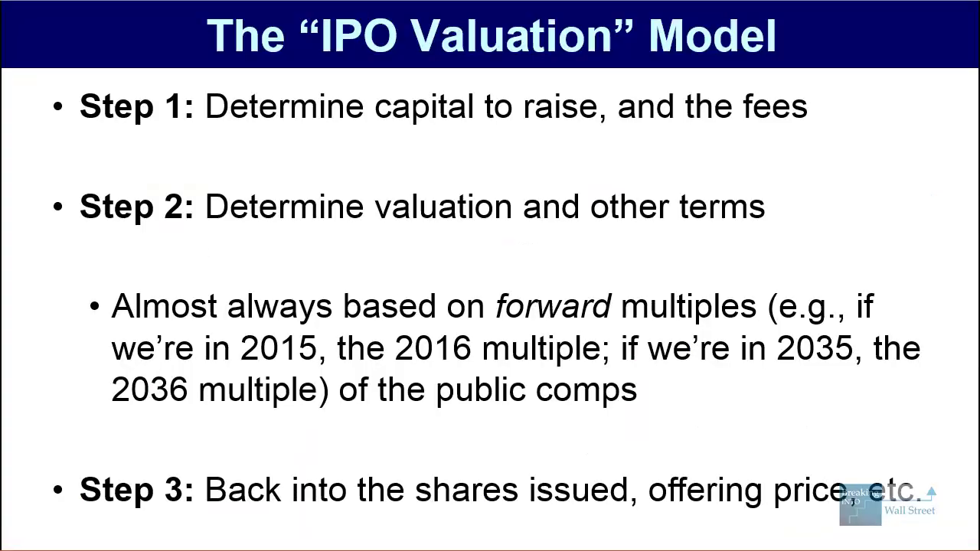
key(Right)
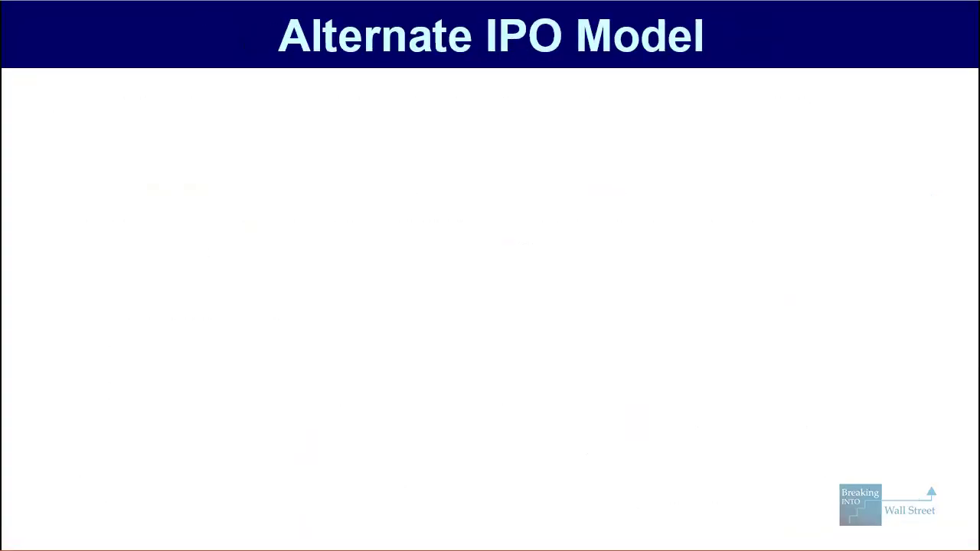
key(Right)
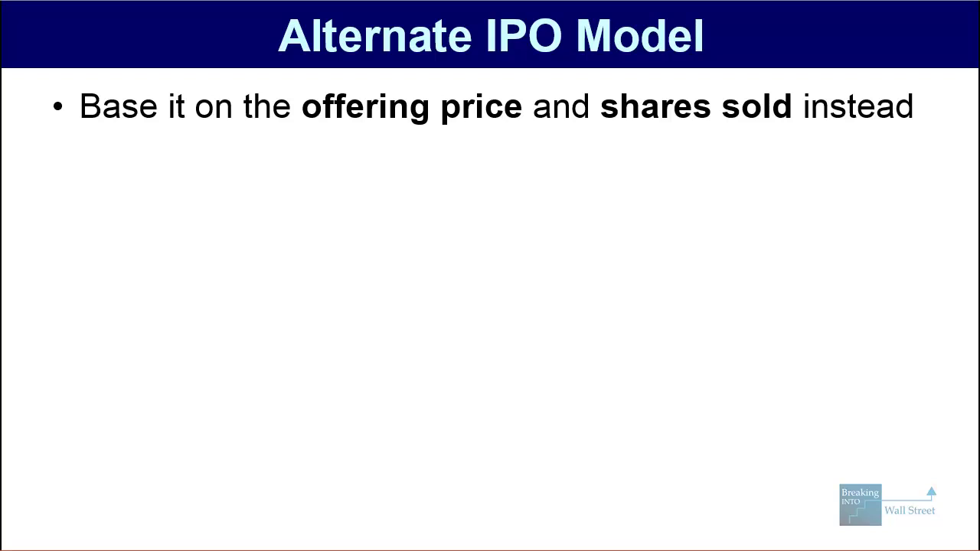
key(Right)
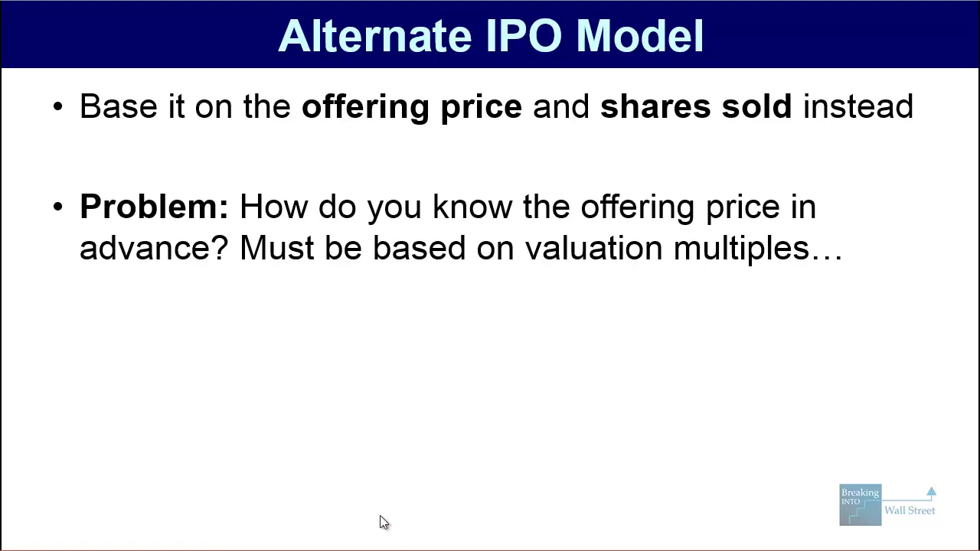
drag(584, 172, 788, 220)
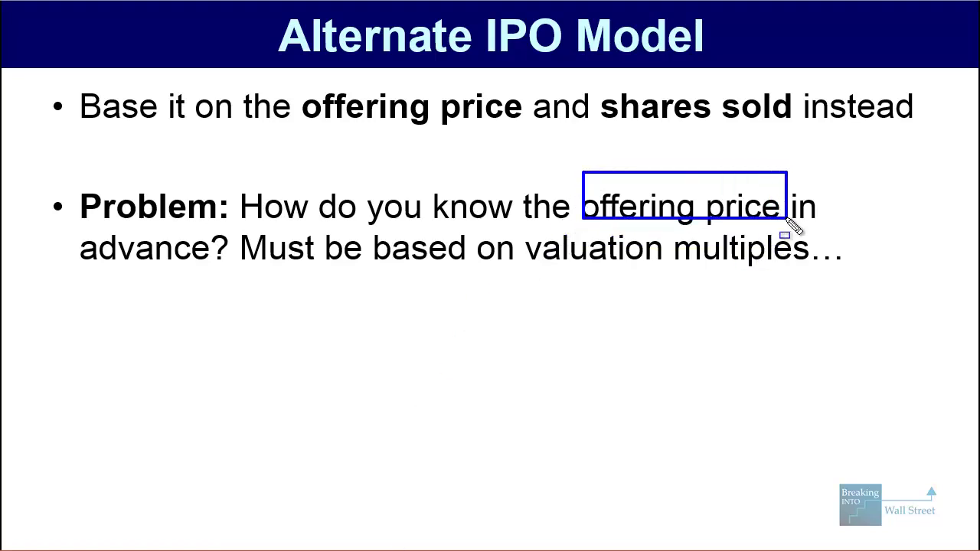
mouse_move(240, 226)
mouse_down()
mouse_move(291, 243)
mouse_move(853, 280)
mouse_move(857, 270)
mouse_up()
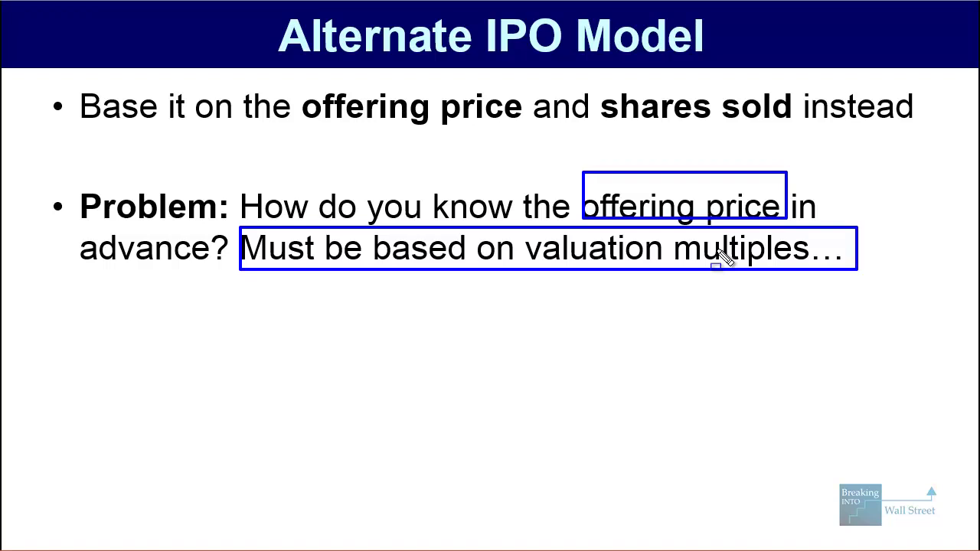
key(Escape)
key(Right)
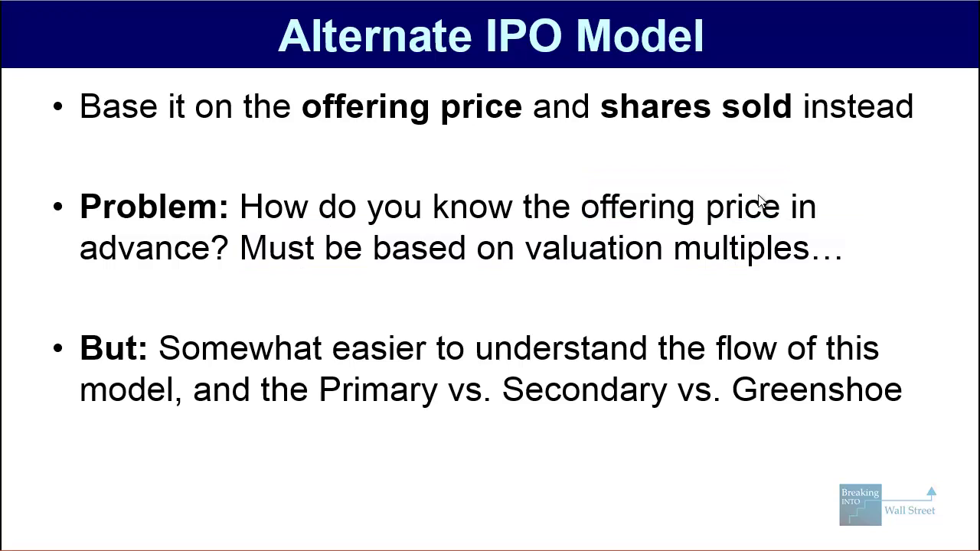
key(Right)
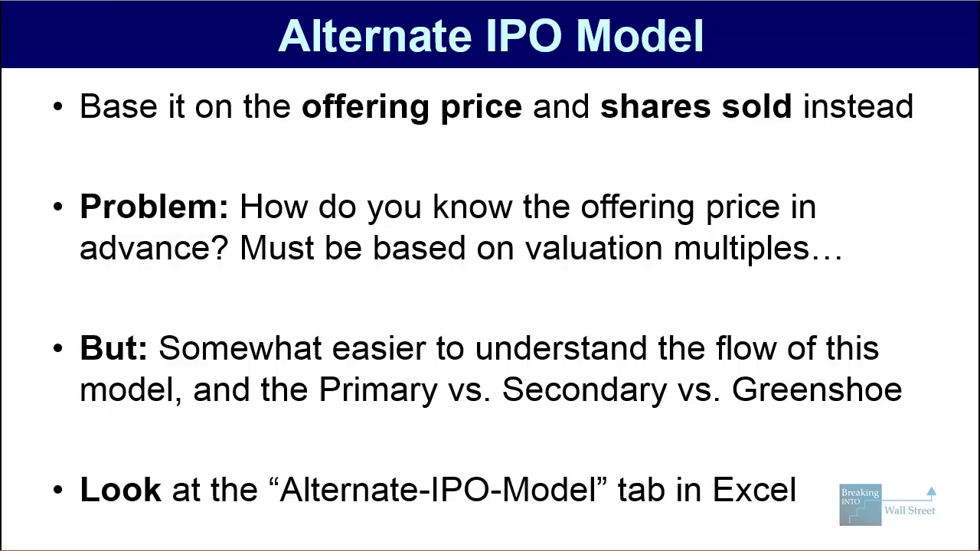
Step: Switch to Excel and examine the transaction assumptions on the Alternate-IPO-Model sheet, including discounts, shares issued, greenshoe terms and forward financials
key(alt+Tab)
click(245, 515)
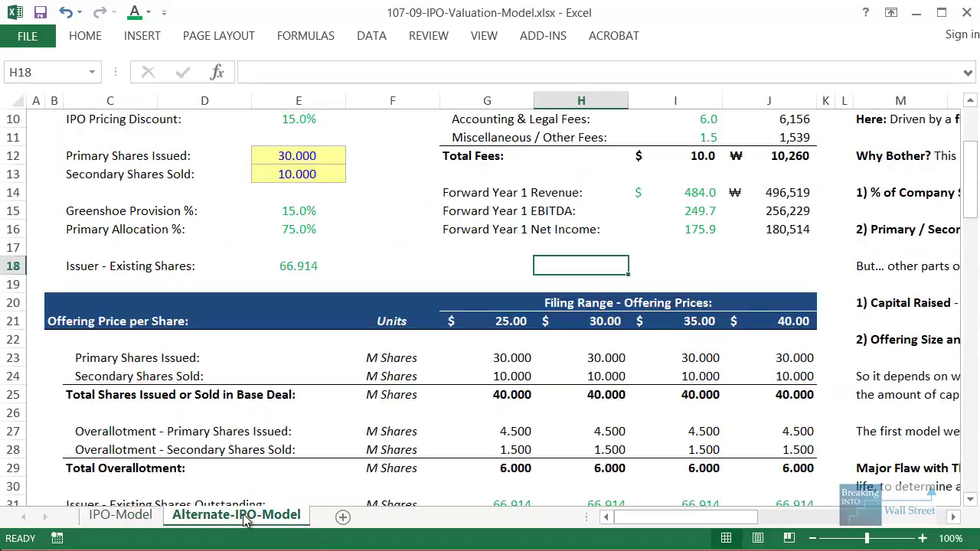
scroll(419, 440, up, 3)
click(424, 401)
scroll(424, 401, down, 1)
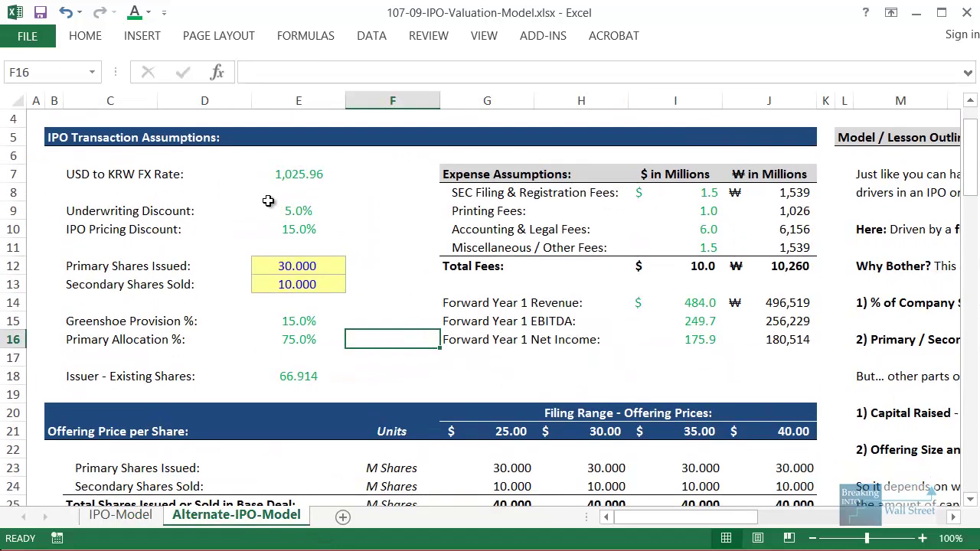
drag(69, 171, 397, 349)
click(392, 431)
drag(452, 304, 783, 351)
drag(99, 211, 290, 225)
drag(77, 321, 289, 367)
click(382, 375)
scroll(316, 324, down, 1)
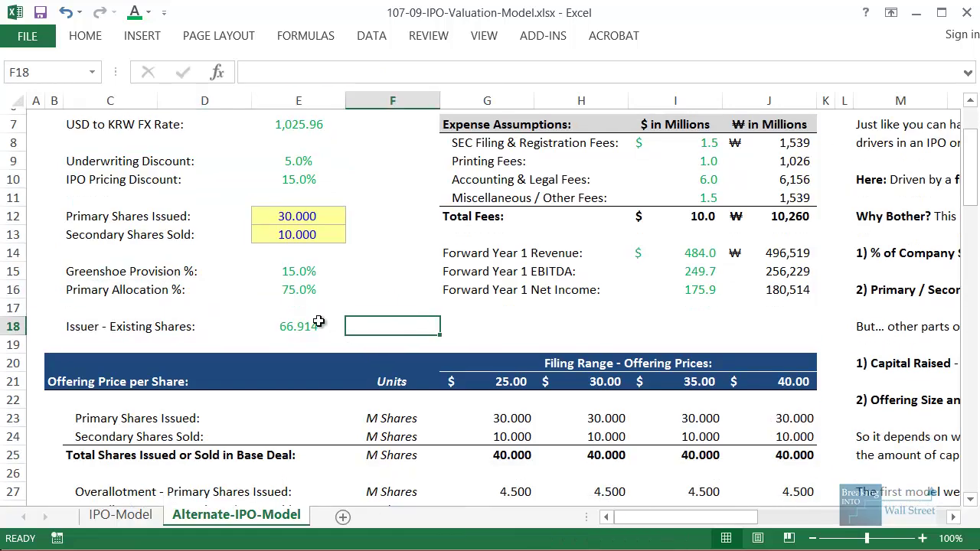
mouse_move(46, 178)
mouse_down()
mouse_move(265, 247)
mouse_move(359, 248)
mouse_up()
key(Escape)
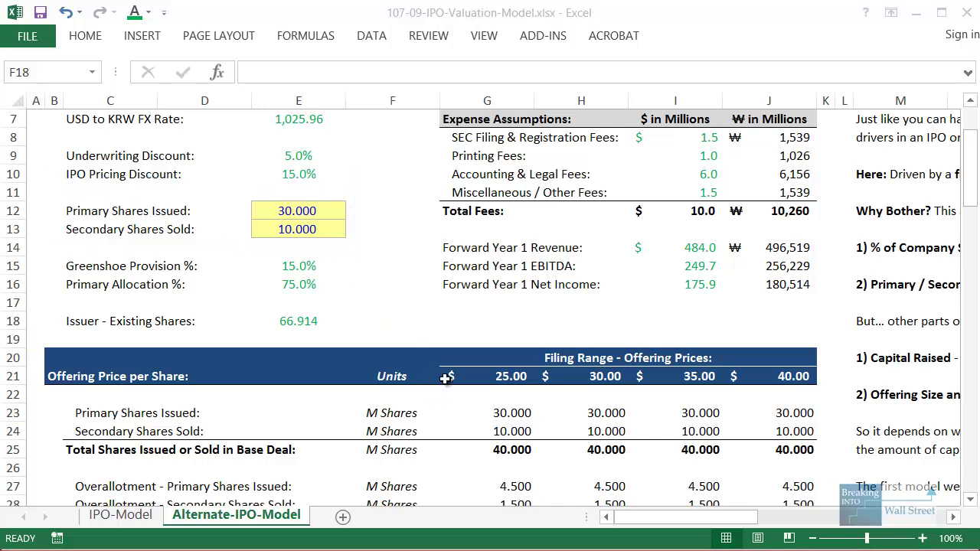
Step: Review the filing range offering prices and inspect the Overallotment - Primary Shares Issued formula in G27
scroll(459, 376, down, 3)
drag(431, 194, 830, 229)
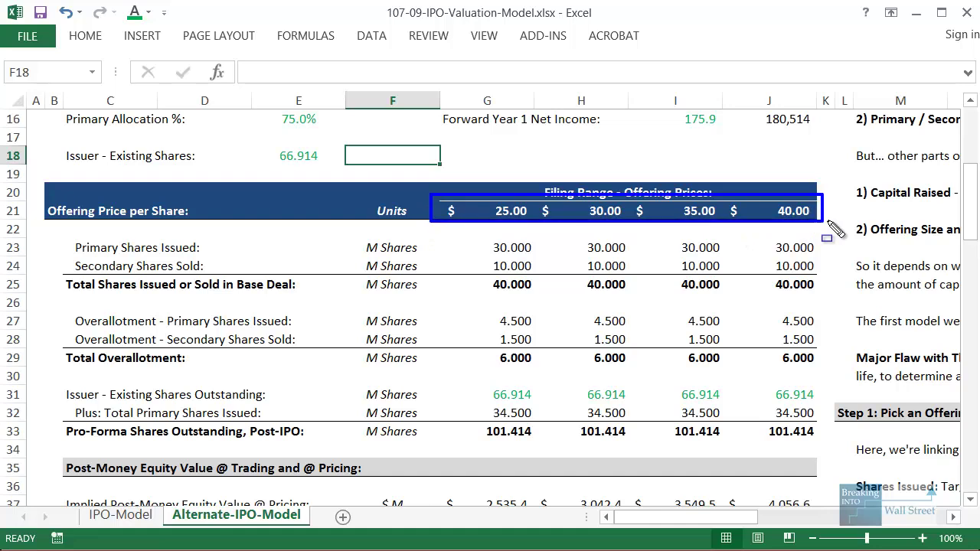
key(Escape)
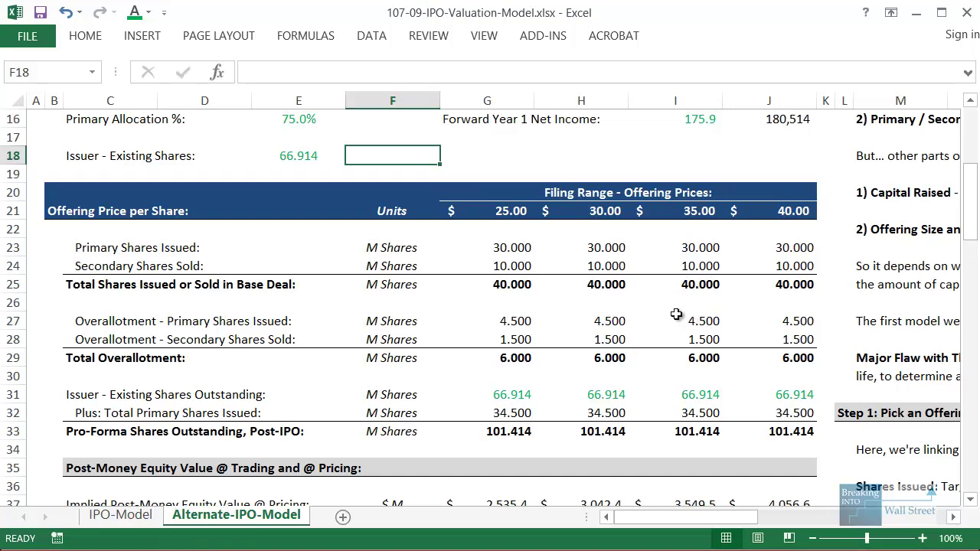
double_click(525, 328)
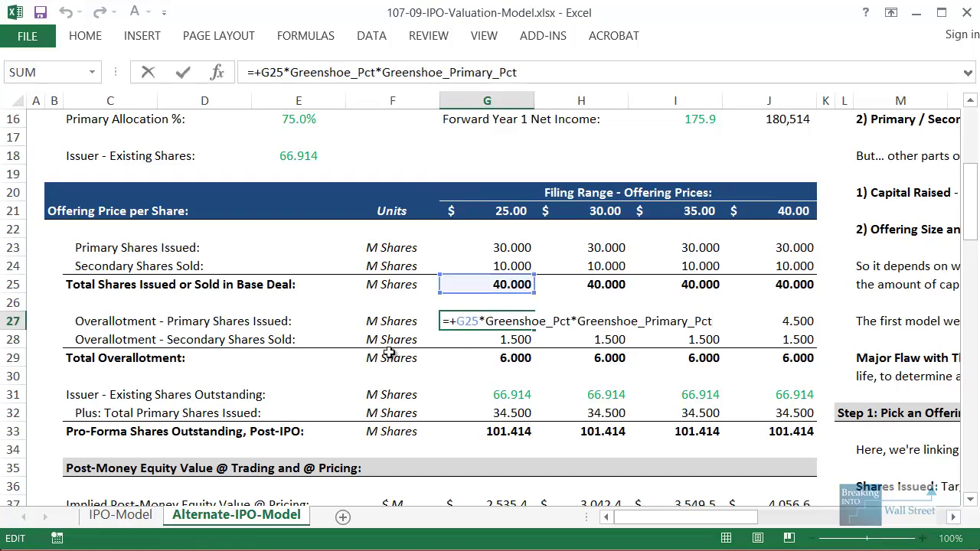
key(Escape)
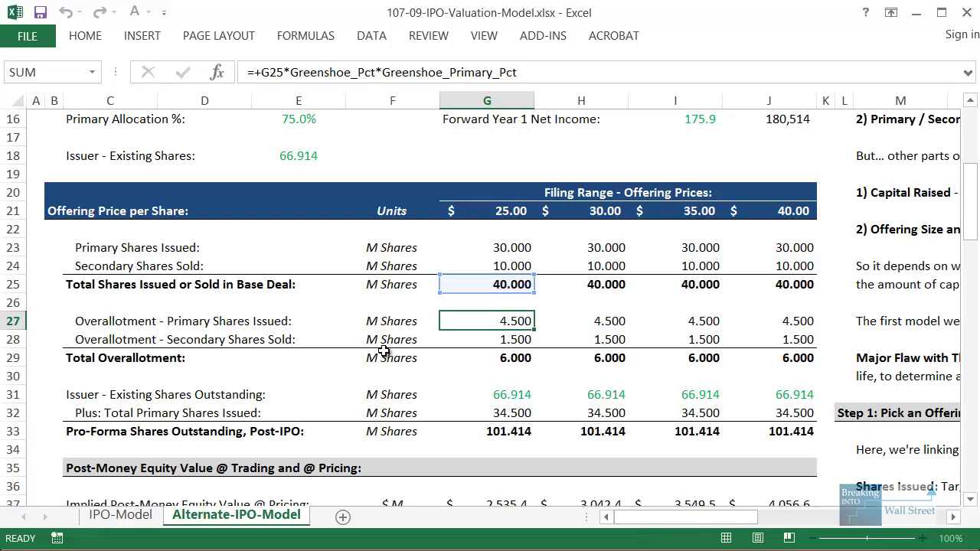
Step: Trace the Greenshoe Provision % in E15 to its source on the IPO-Model sheet, set it to 0, and return to the Alternate-IPO-Model overallotment rows
scroll(326, 284, up, 4)
click(298, 229)
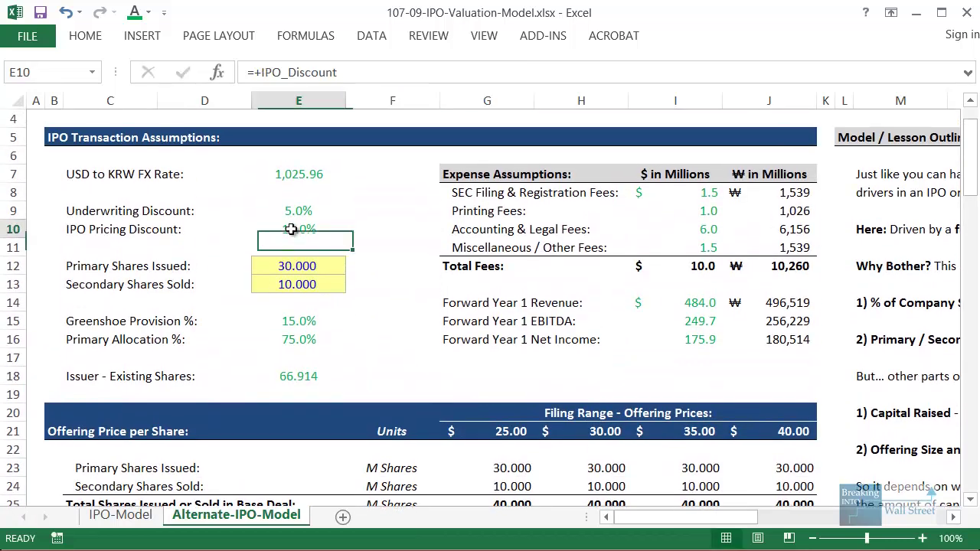
click(319, 307)
click(319, 314)
key(ctrl+bracketleft)
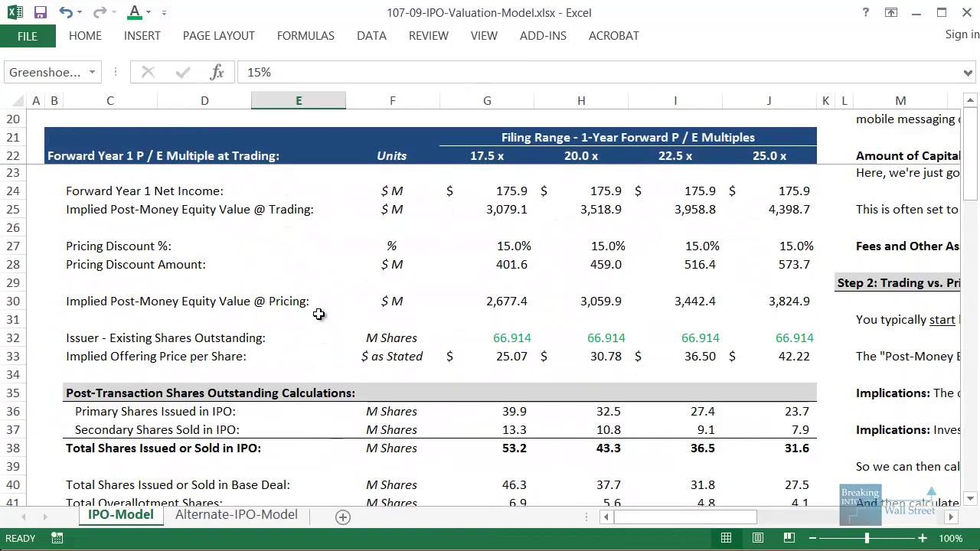
text(0)
key(ctrl+Return)
key(F5)
key(Return)
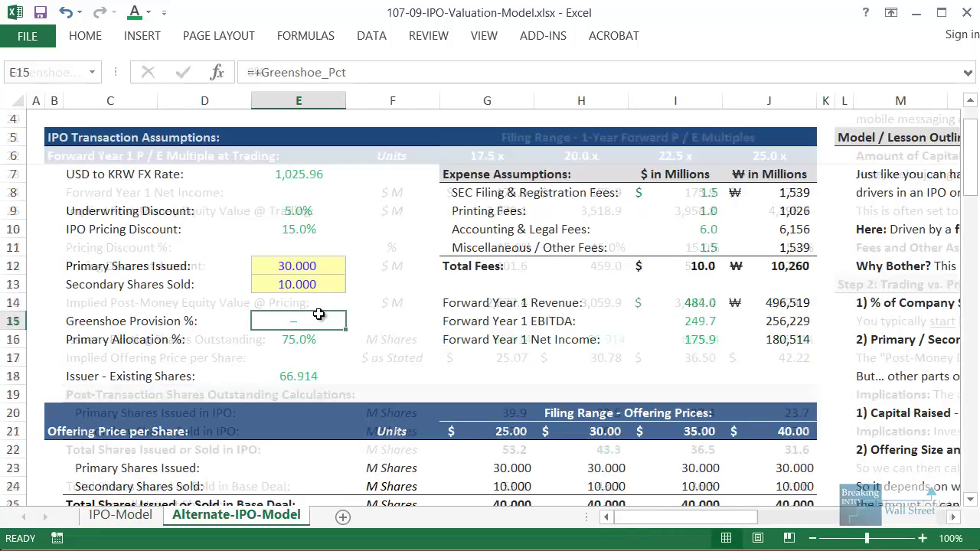
scroll(459, 349, down, 3)
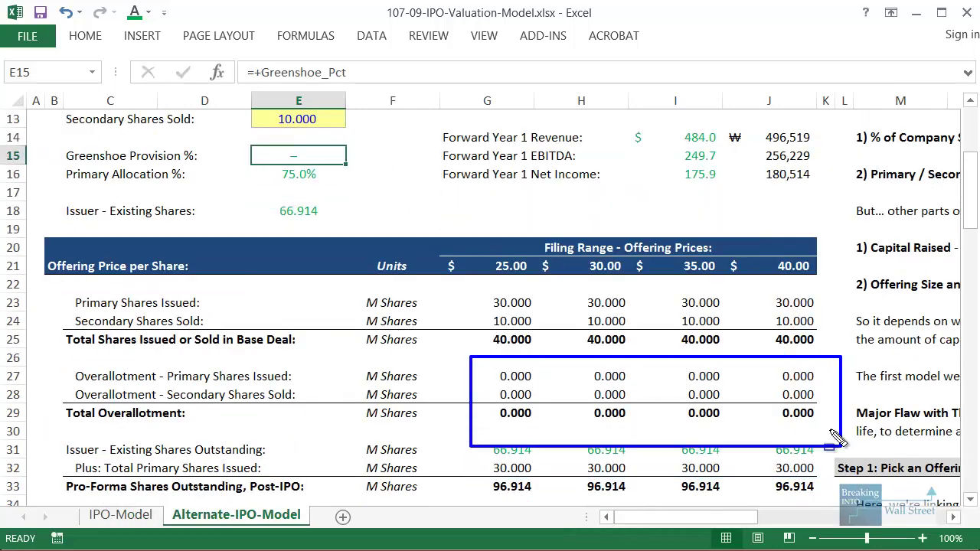
Step: Examine the overallotment, pro-forma shares outstanding and base deal share rows with the greenshoe provision at 0
drag(232, 418, 435, 428)
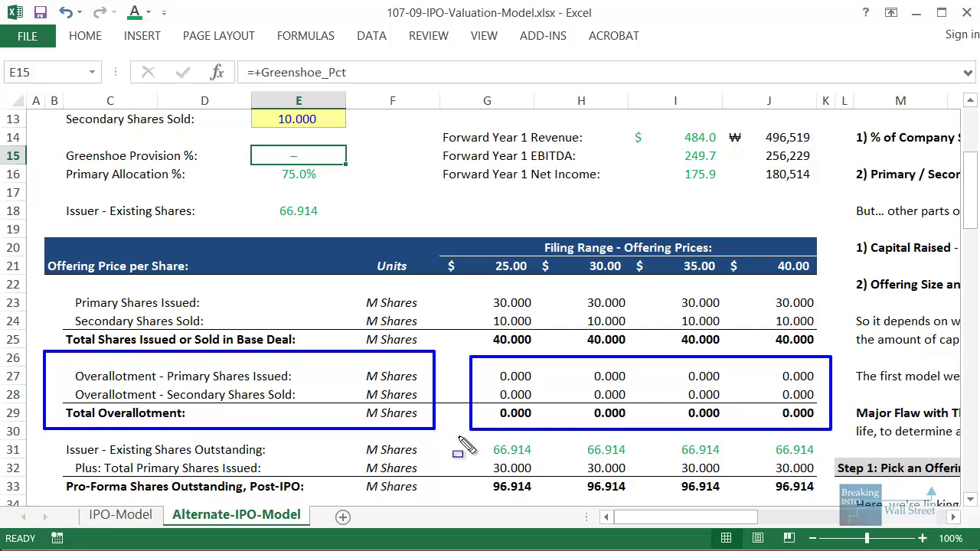
mouse_move(461, 433)
mouse_down()
mouse_move(848, 491)
mouse_move(840, 505)
mouse_up()
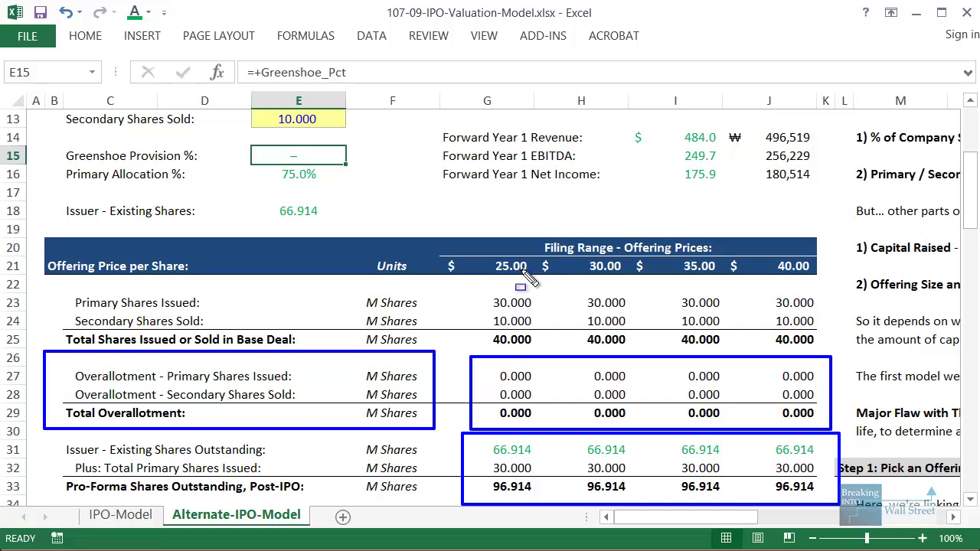
drag(476, 285, 826, 348)
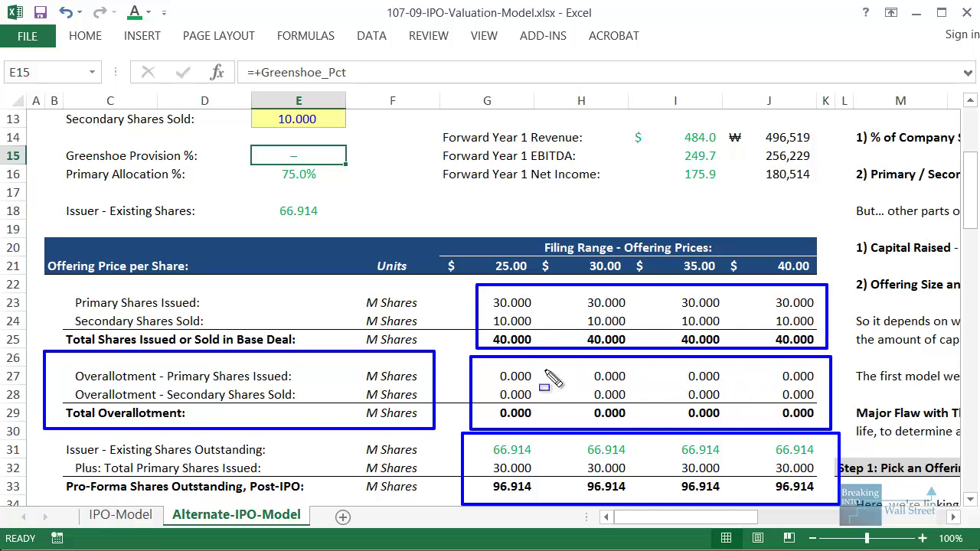
Step: Undo the Greenshoe Provision % change on the IPO-Model sheet to restore 15%, and return to the Alternate-IPO-Model sheet
key(Escape)
key(ctrl+Page_Up)
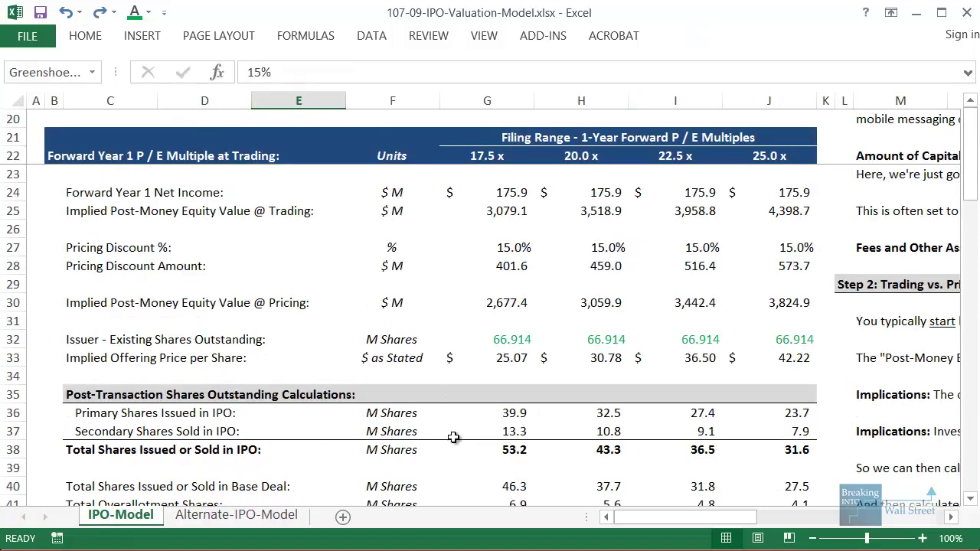
key(ctrl+Page_Down)
Step: Examine the share count rows 31 to 33 and the Implied Post-Money Equity Values @ Pricing and @ Trading in rows 37 and 42
scroll(453, 437, down, 4)
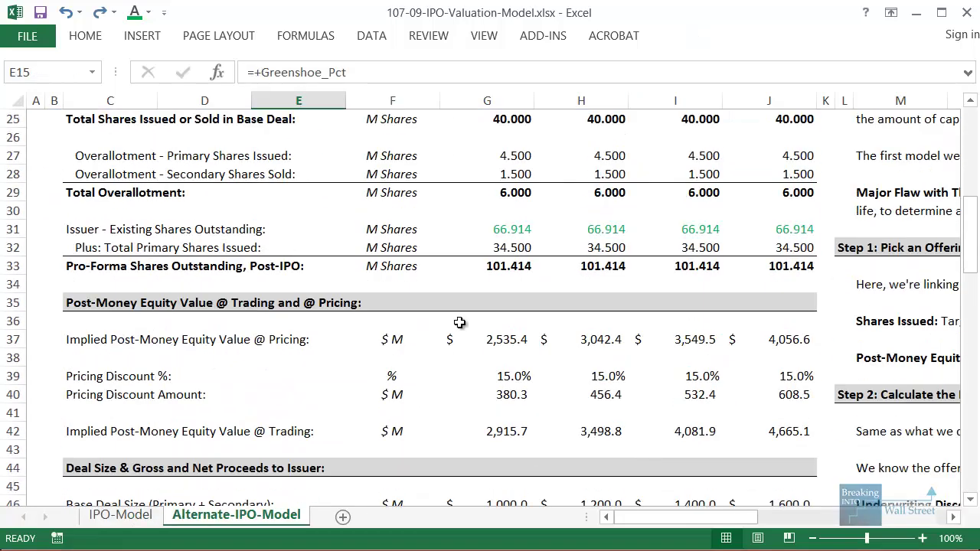
drag(505, 228, 800, 263)
scroll(657, 425, down, 1)
click(657, 423)
scroll(658, 426, down, 1)
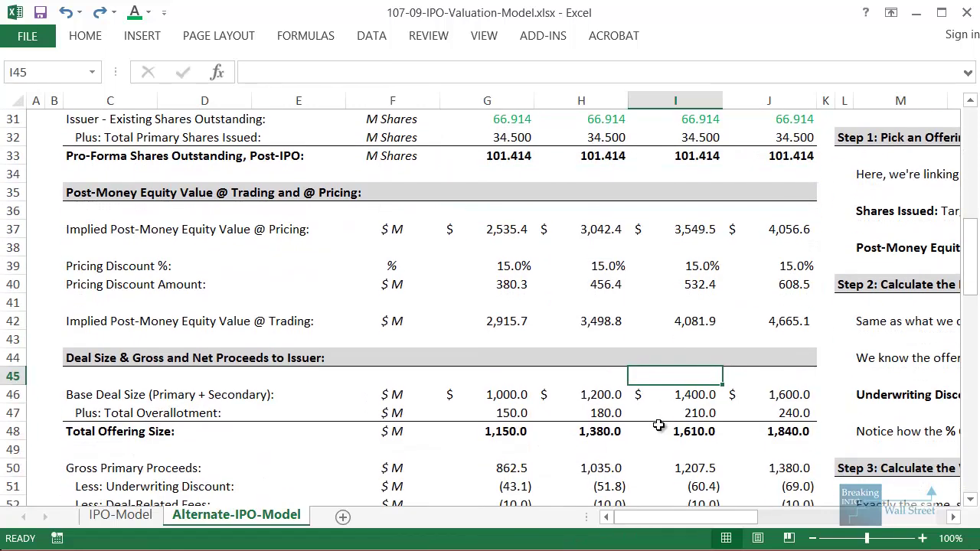
mouse_move(427, 211)
mouse_down()
mouse_move(812, 228)
mouse_move(827, 245)
mouse_up()
mouse_move(457, 301)
mouse_down()
mouse_move(643, 335)
mouse_move(844, 343)
mouse_up()
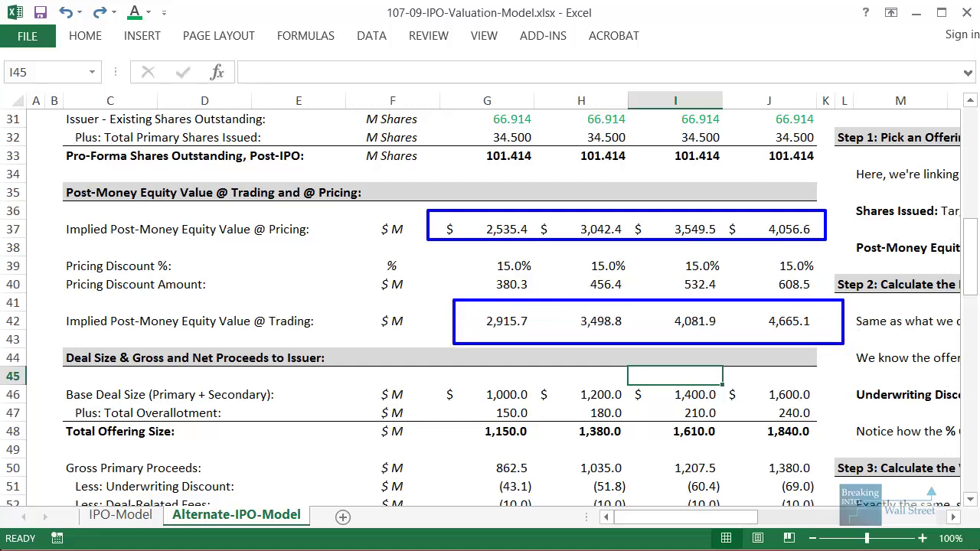
Step: Review the filing range offering prices in row 21 and inspect the Implied Post-Money Equity Value @ Pricing formula in G37
key(Escape)
scroll(436, 147, up, 4)
mouse_move(429, 141)
mouse_down()
mouse_move(755, 175)
mouse_move(823, 173)
mouse_up()
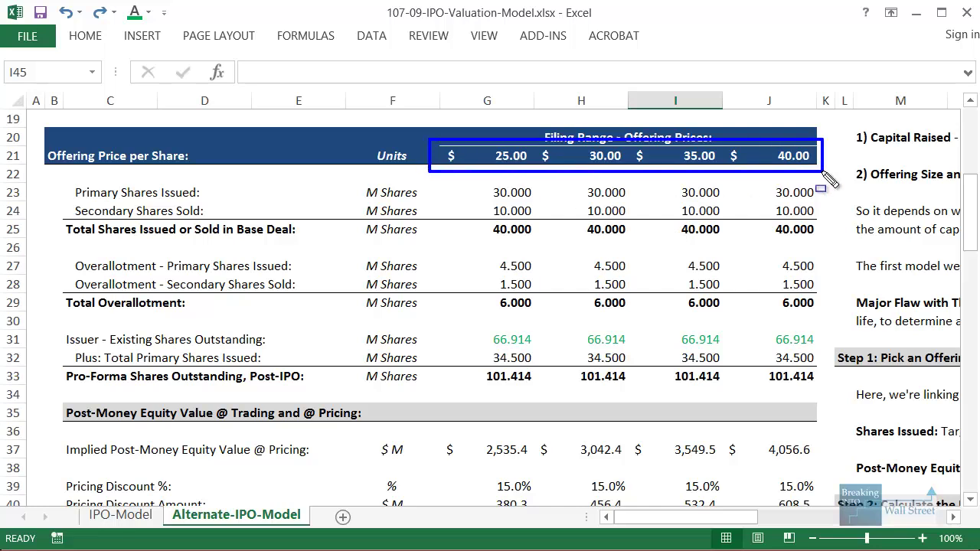
key(Escape)
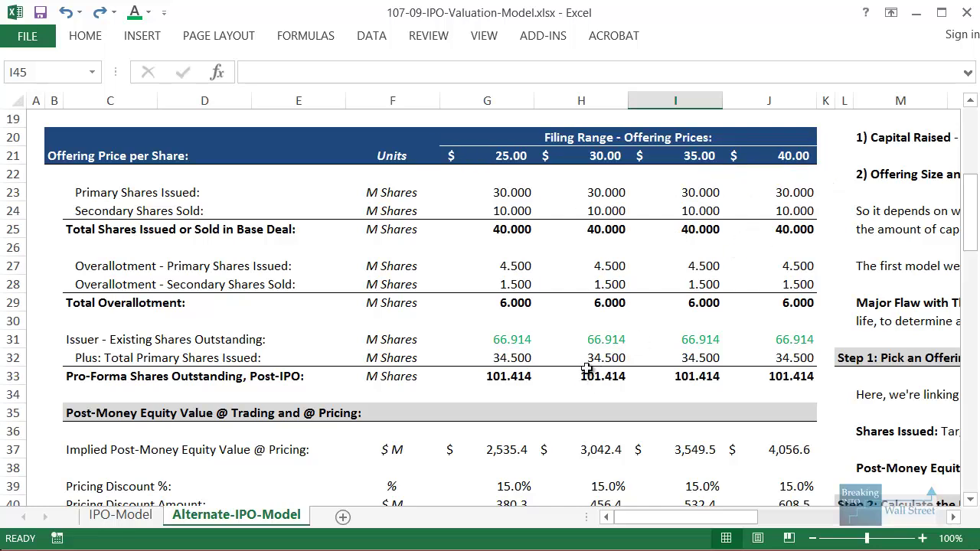
scroll(587, 368, down, 2)
drag(490, 339, 743, 400)
Step: Inspect the % Company Sold in IPO formula in H56 and examine the total offering size and Implied Pre-Money Equity Value rows
scroll(743, 401, down, 3)
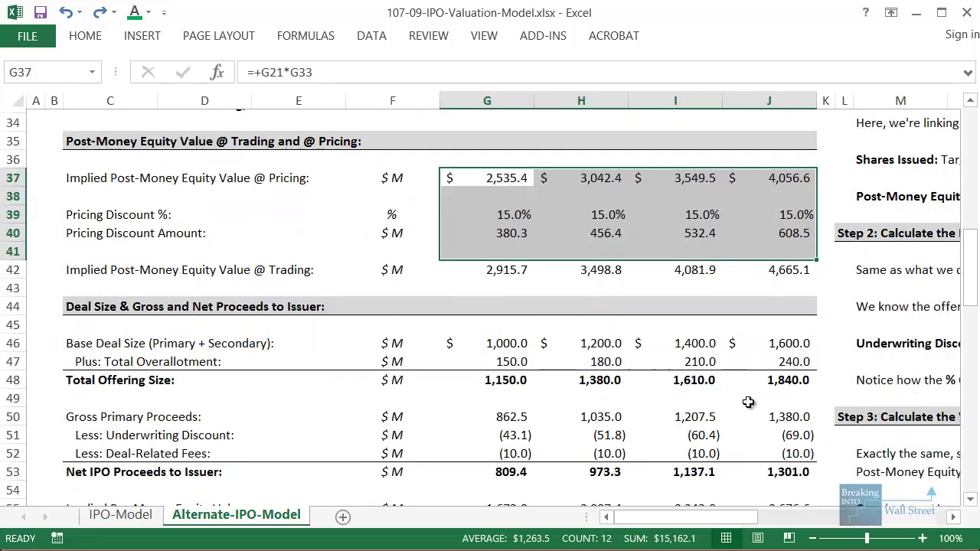
scroll(543, 420, down, 2)
click(540, 421)
scroll(540, 422, down, 1)
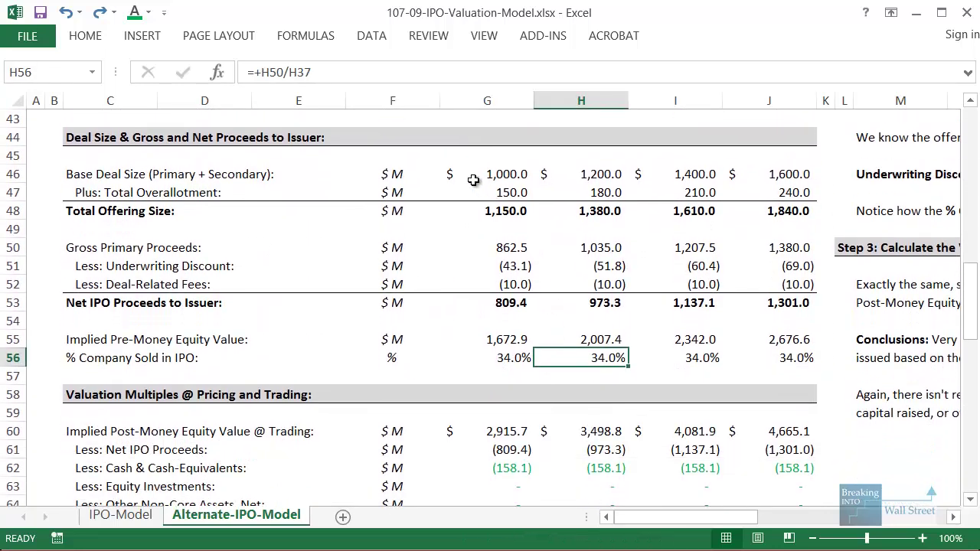
drag(438, 155, 836, 227)
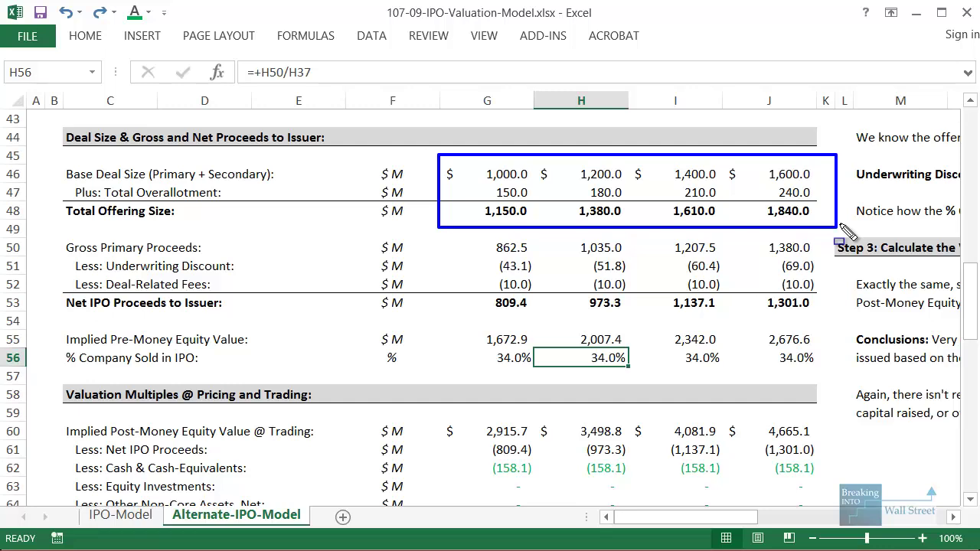
drag(467, 317, 824, 376)
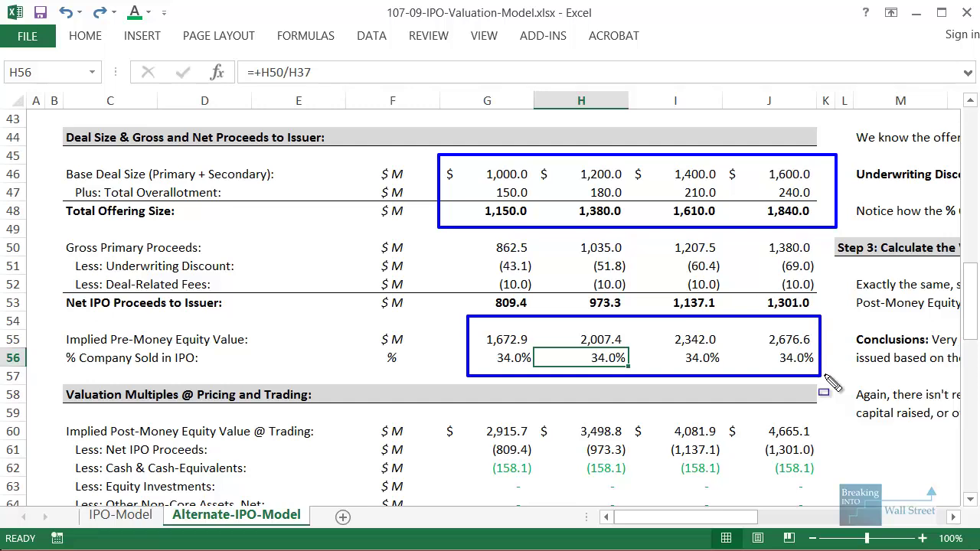
key(Escape)
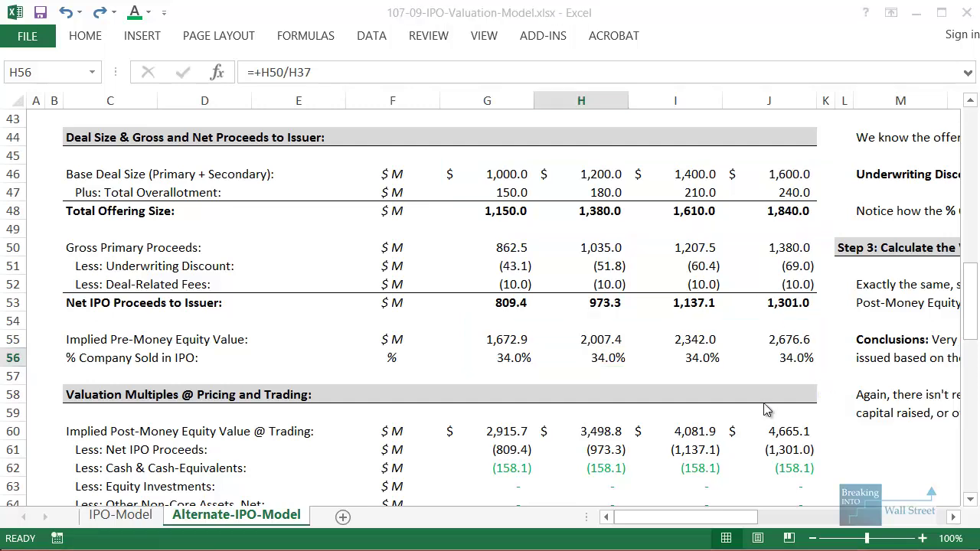
Step: Examine the post-money enterprise value bridge and the implied forward P / E, EV / EBITDA and EV / Revenue multiples in G73:J80
scroll(765, 406, down, 3)
scroll(757, 401, down, 1)
click(602, 344)
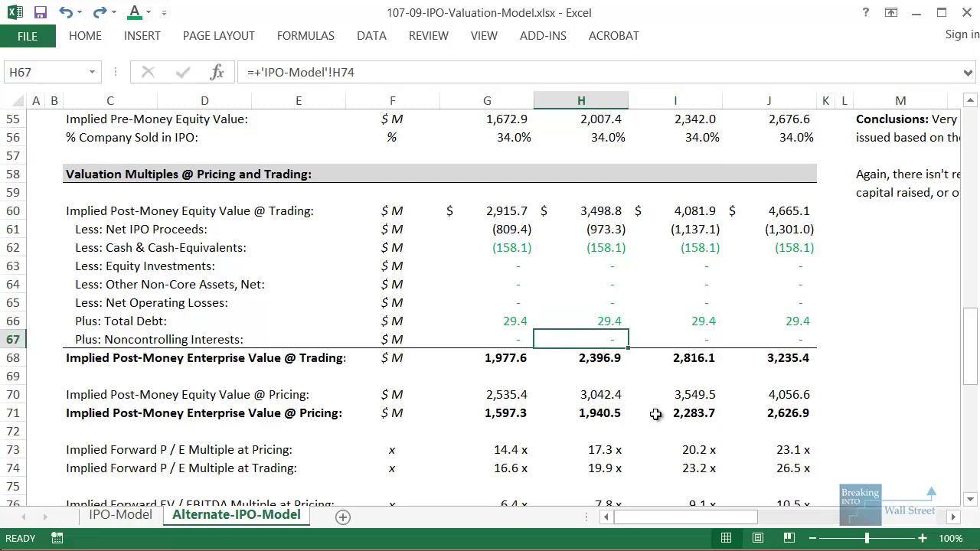
scroll(510, 391, down, 1)
drag(510, 391, 604, 468)
drag(734, 514, 789, 434)
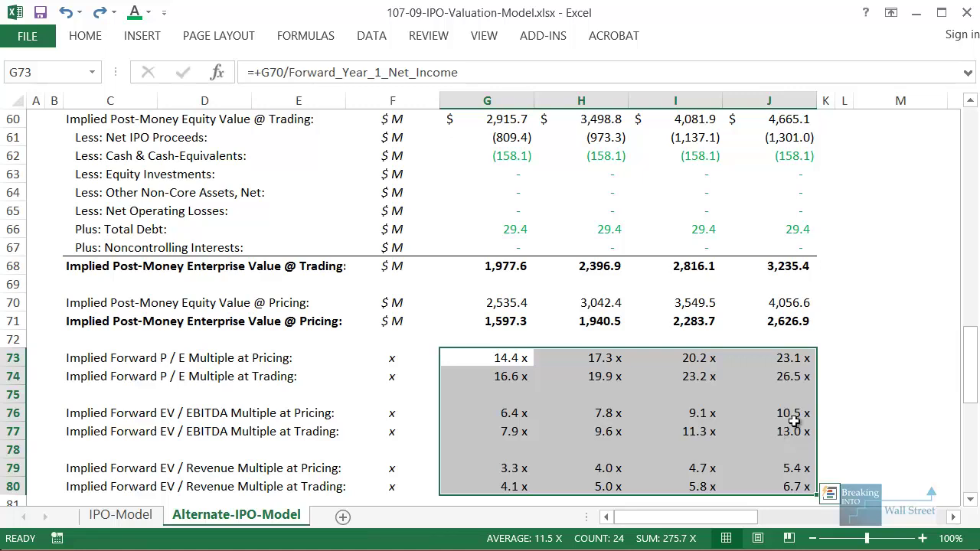
Step: Inspect the Implied Pre-Money Equity Value in G55 and Total Primary Shares Issued in G32, and compare the layout with the IPO-Model sheet
scroll(793, 421, up, 6)
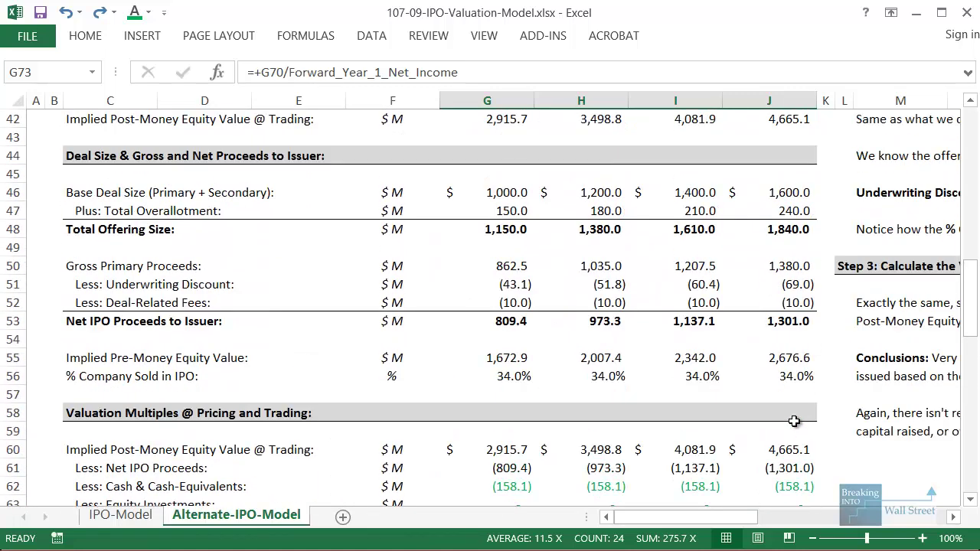
click(483, 365)
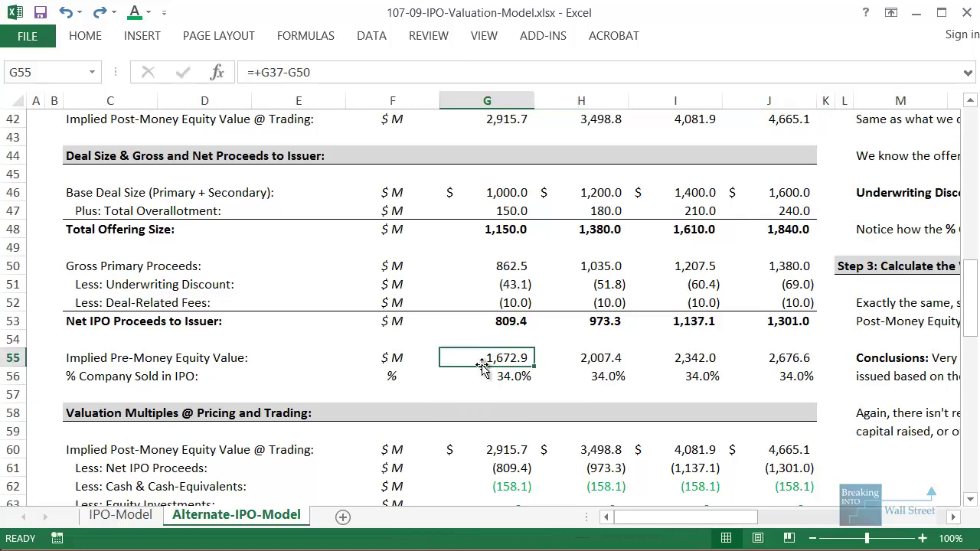
scroll(482, 365, up, 7)
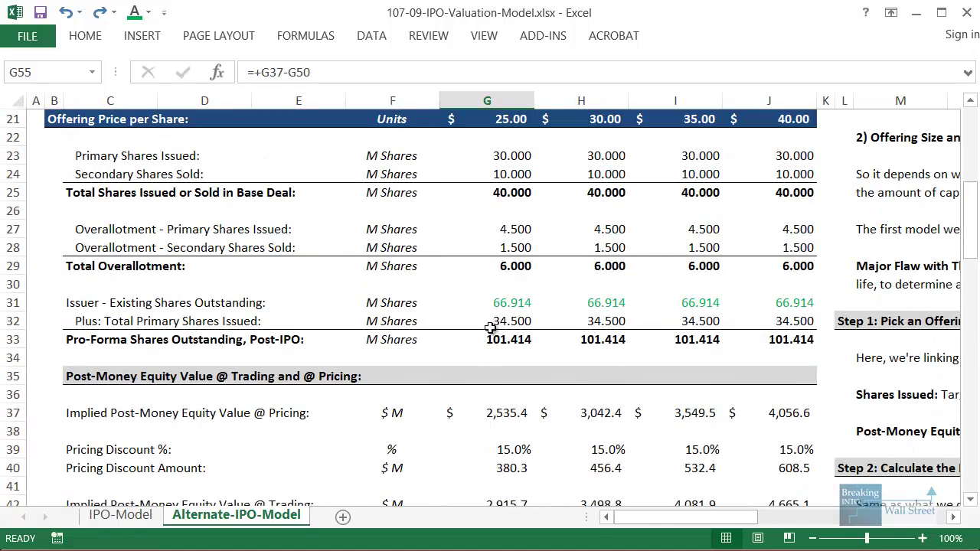
click(473, 328)
key(ctrl+Page_Up)
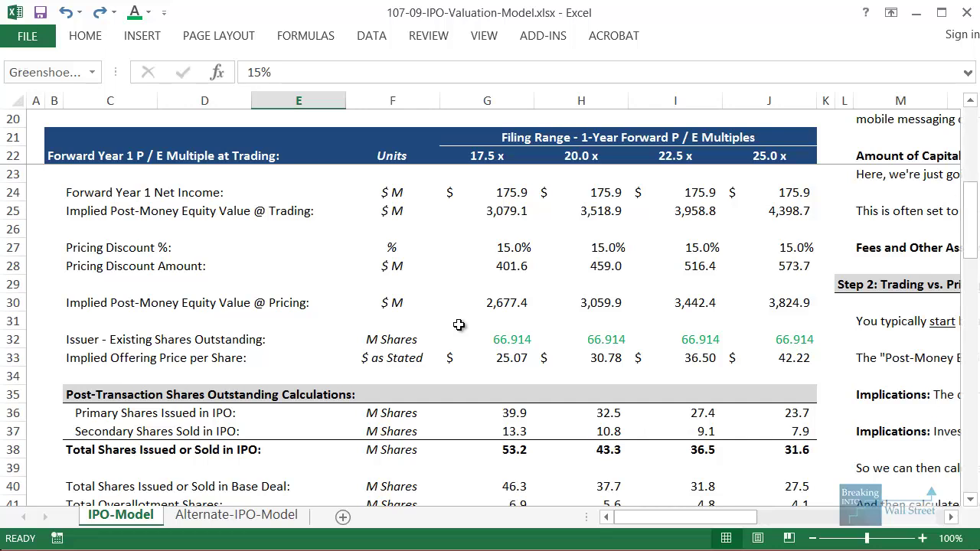
key(ctrl+Page_Down)
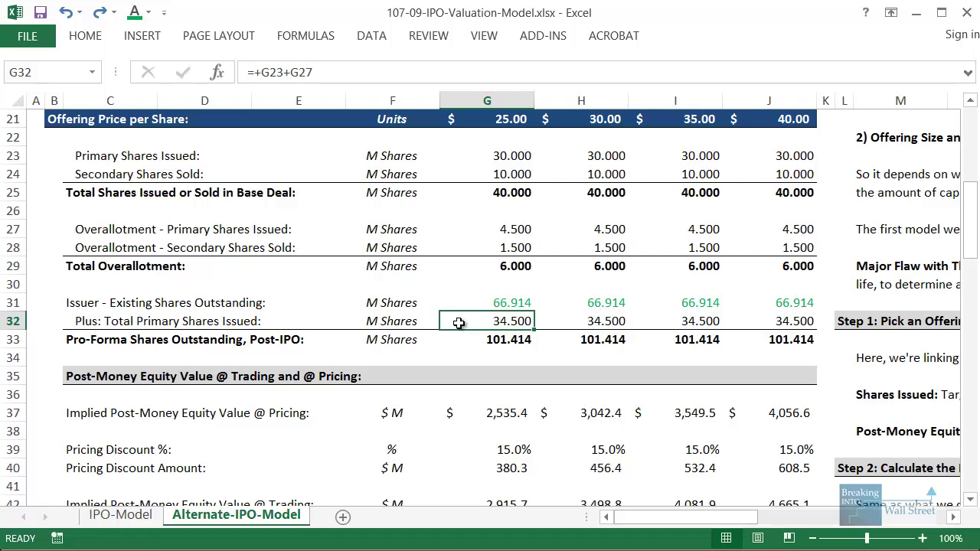
scroll(458, 323, up, 2)
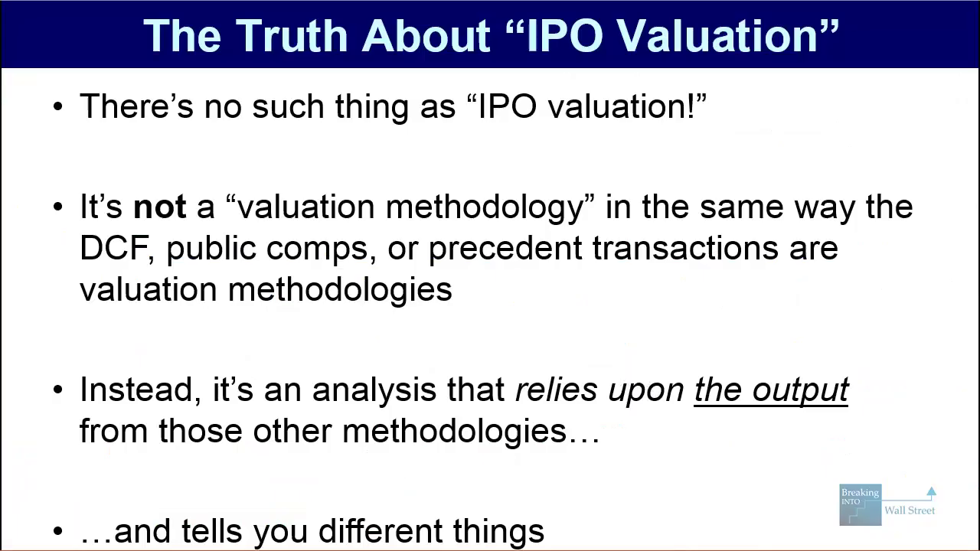
drag(461, 75, 735, 149)
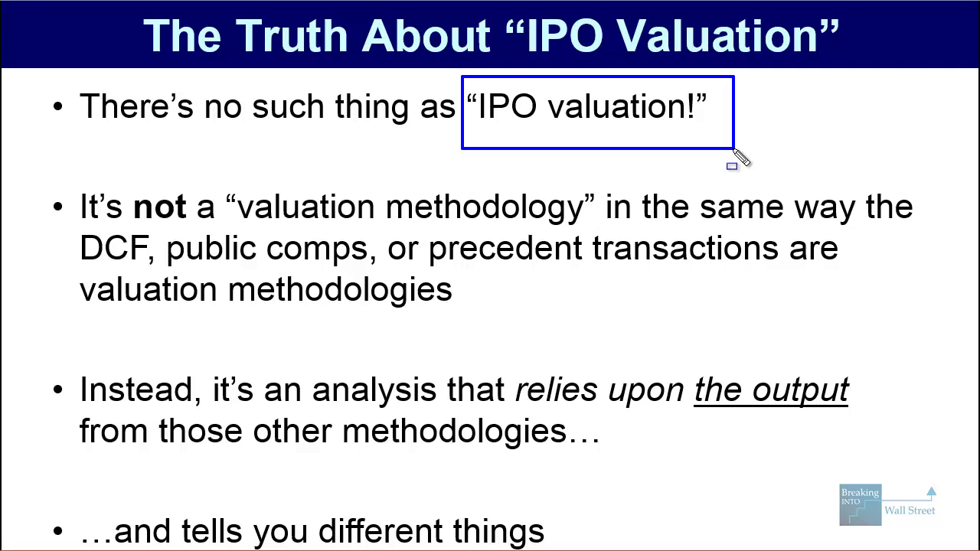